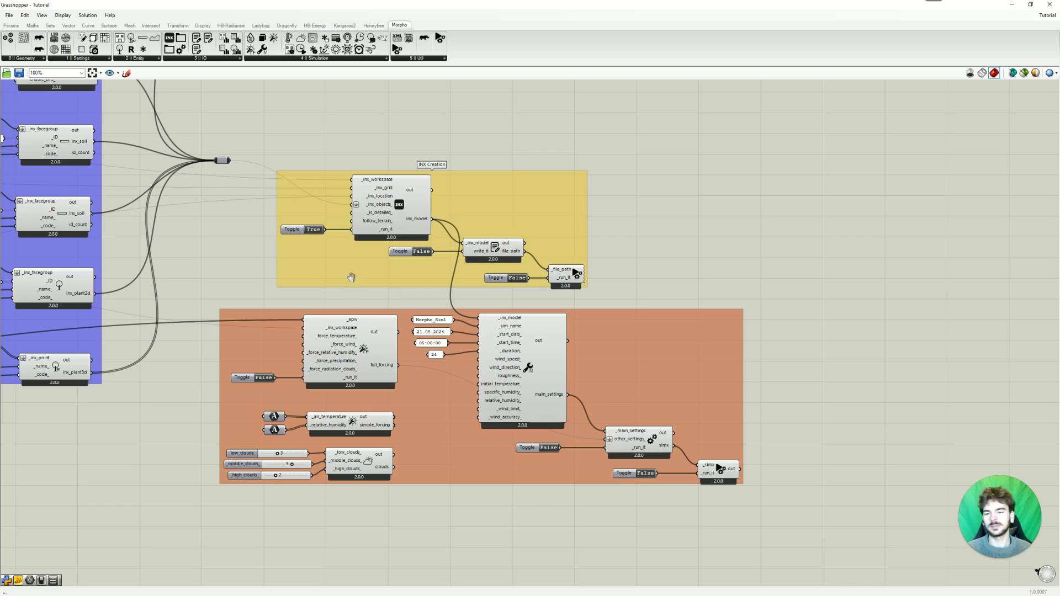
- Browse the project folder to Morpho_Sim1_output and check its atmosphere results folder
right_click_drag(351, 290, 358, 247)
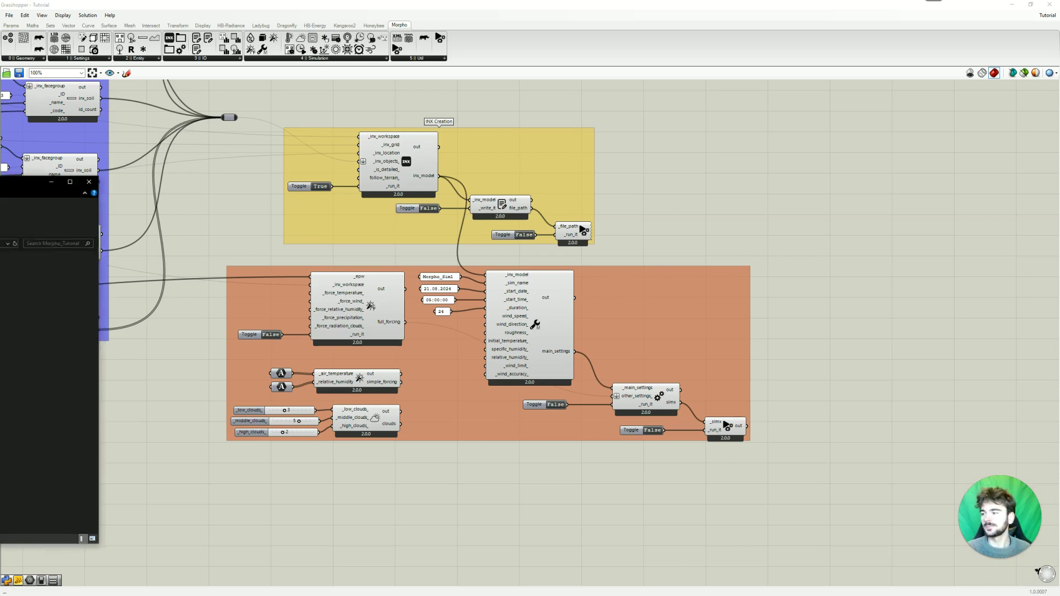
left_click_drag(0, 176, 512, 182)
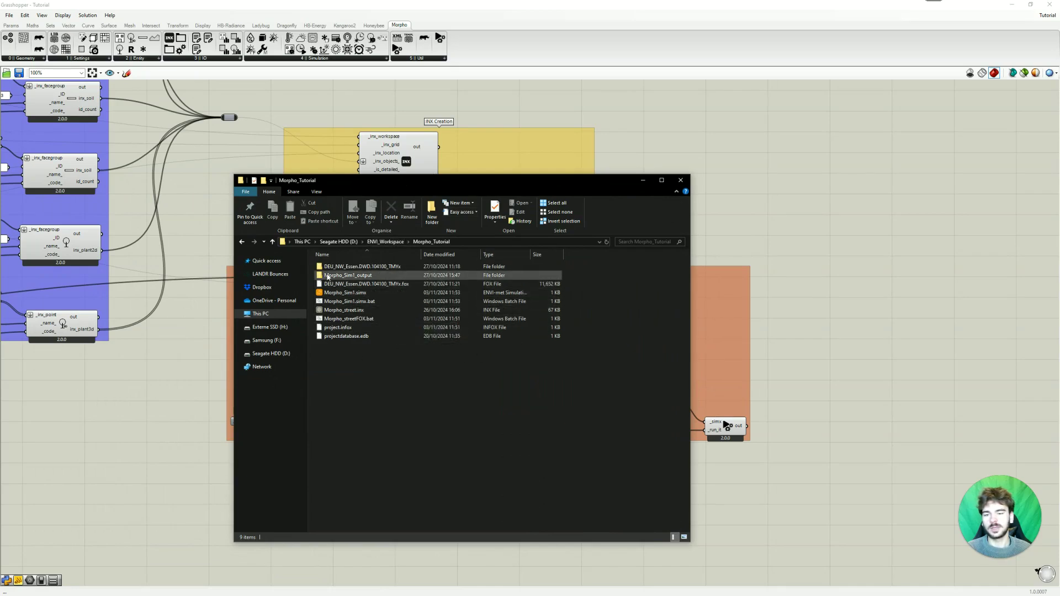
double_click(369, 275)
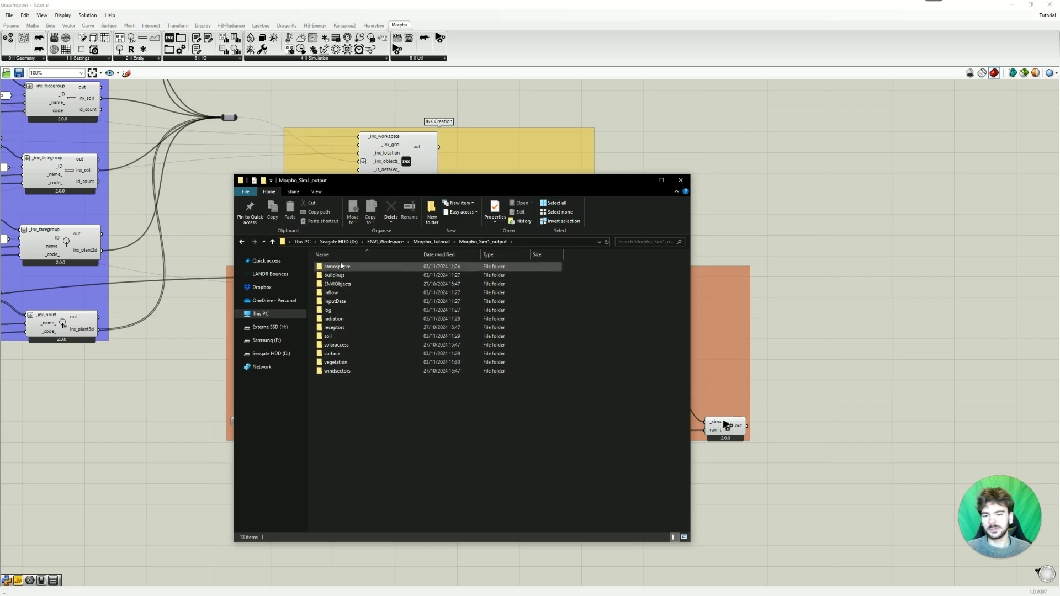
double_click(337, 267)
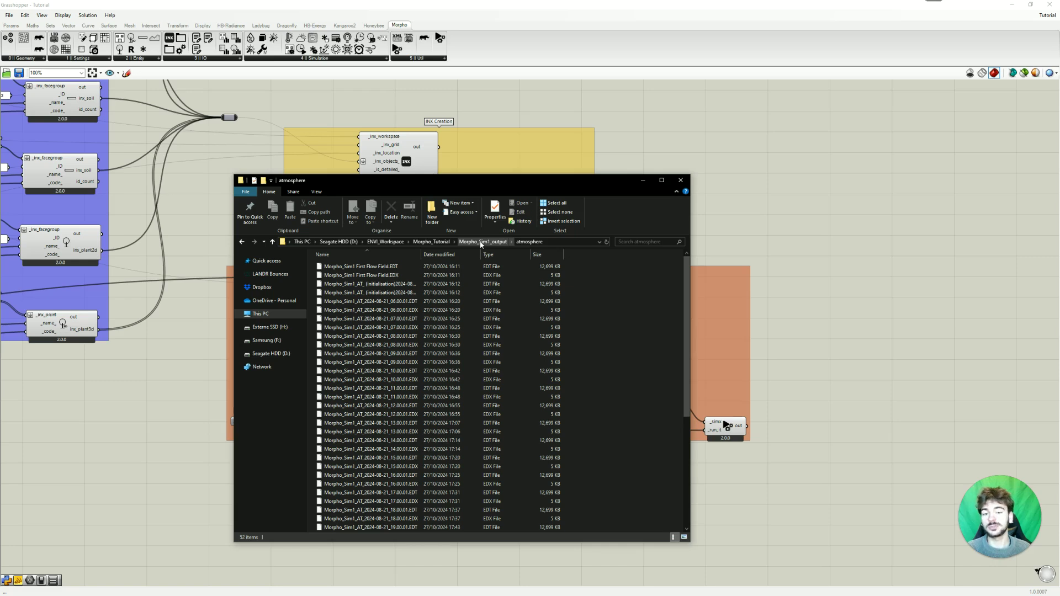
left_click(481, 243)
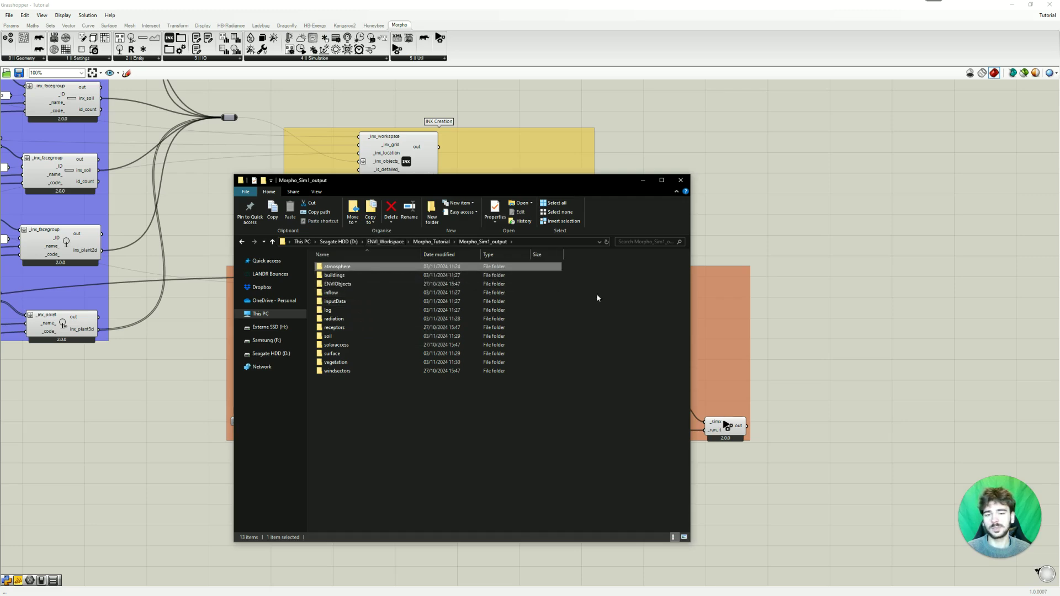
left_click_drag(521, 183, 0, 166)
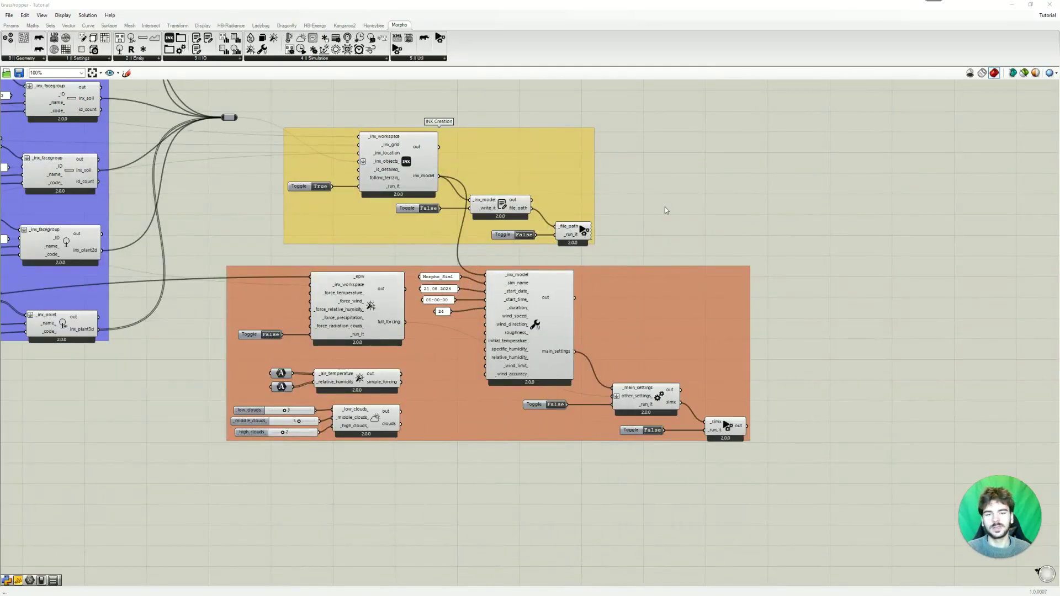
- Place a Morpho Output Folder component from the Morpho IO components
right_click_drag(684, 226, 251, 281)
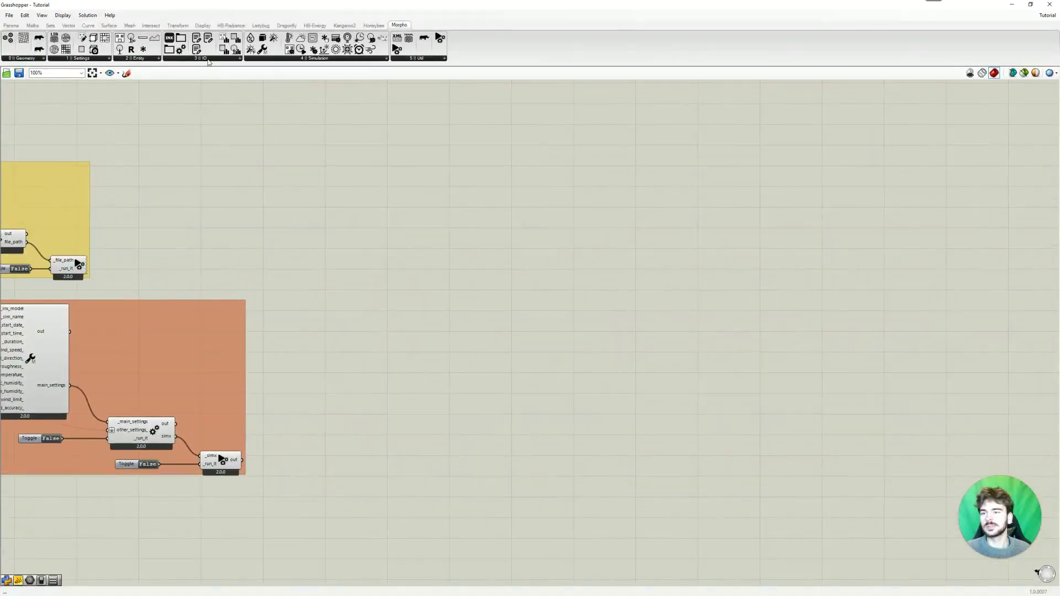
left_click(208, 59)
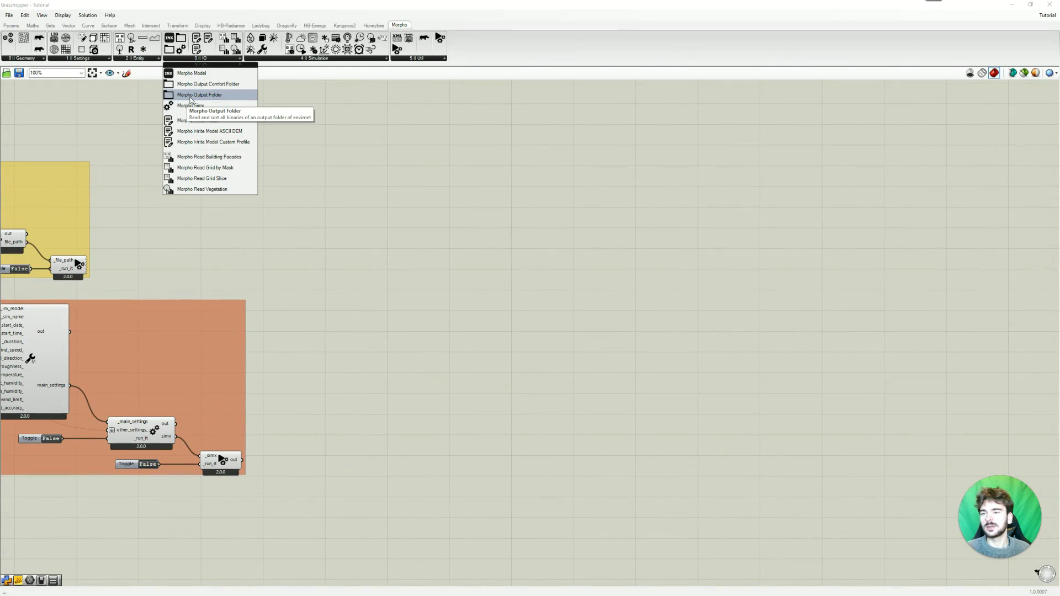
left_click(190, 96)
left_click(384, 295)
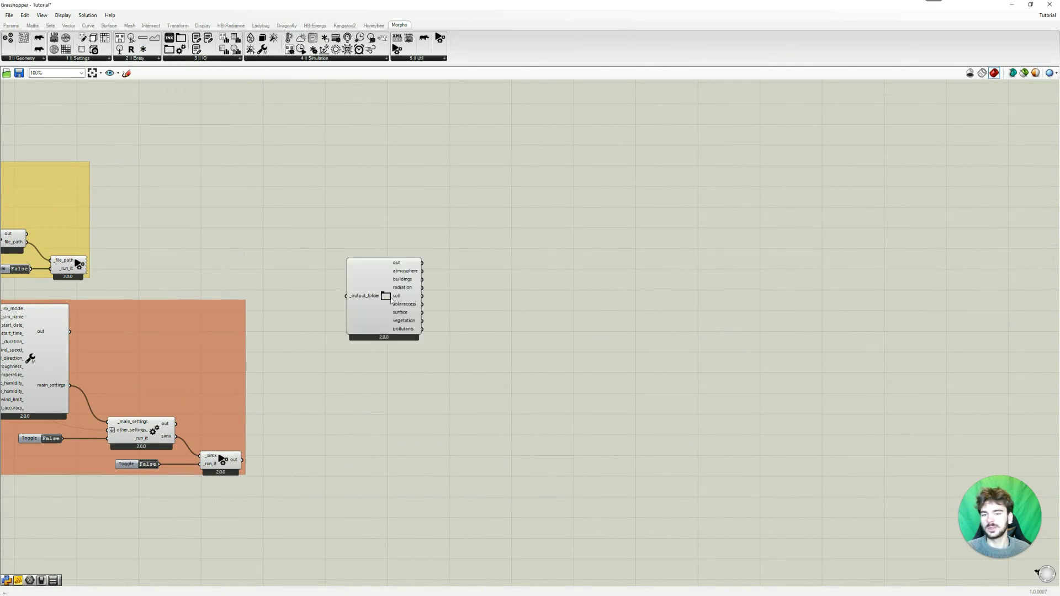
left_click_drag(369, 301, 440, 287)
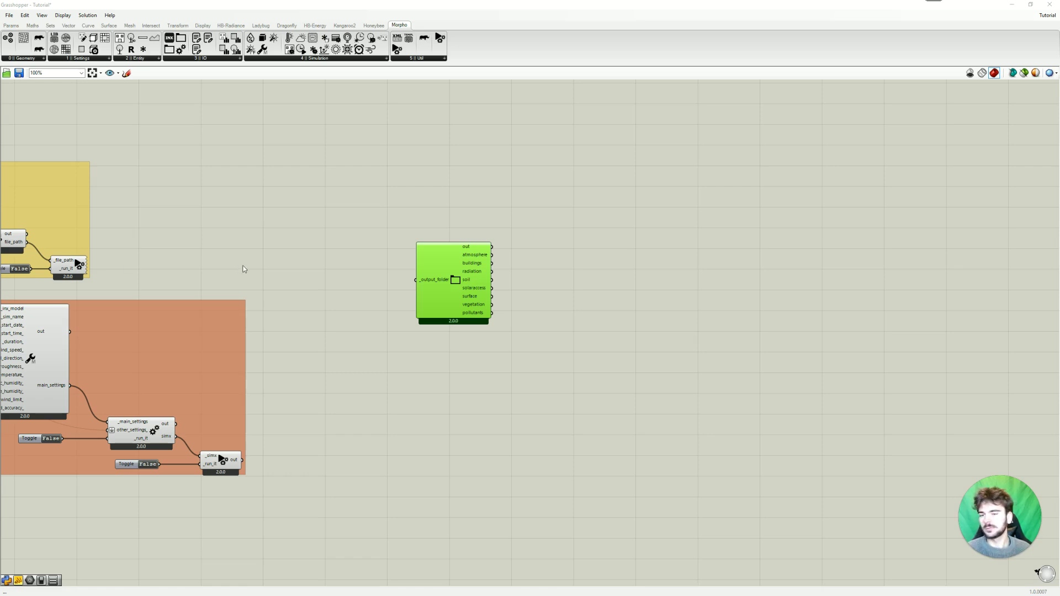
- Wire a panel holding D:\ENVI_Workspace\Morpho_Tutorial\Morpho_Sim1_output into _output_folder
double_click(359, 272)
type("\"")
type("D:\\ENVI_Workspace\\Morpho_Tutorial\\Morpho_Sim1_output")
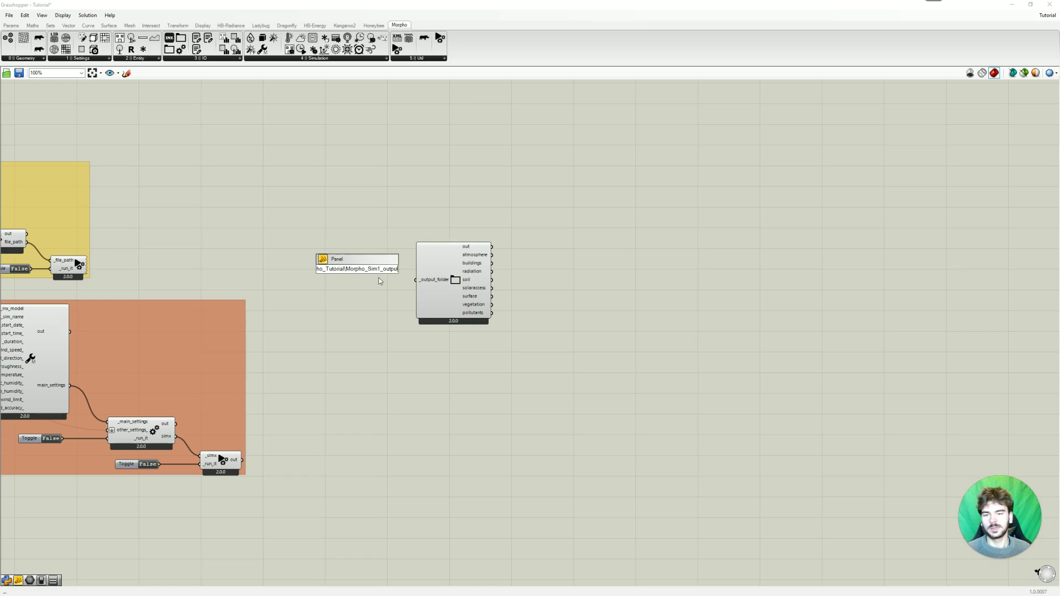
key("Return")
left_click_drag(351, 271, 304, 264)
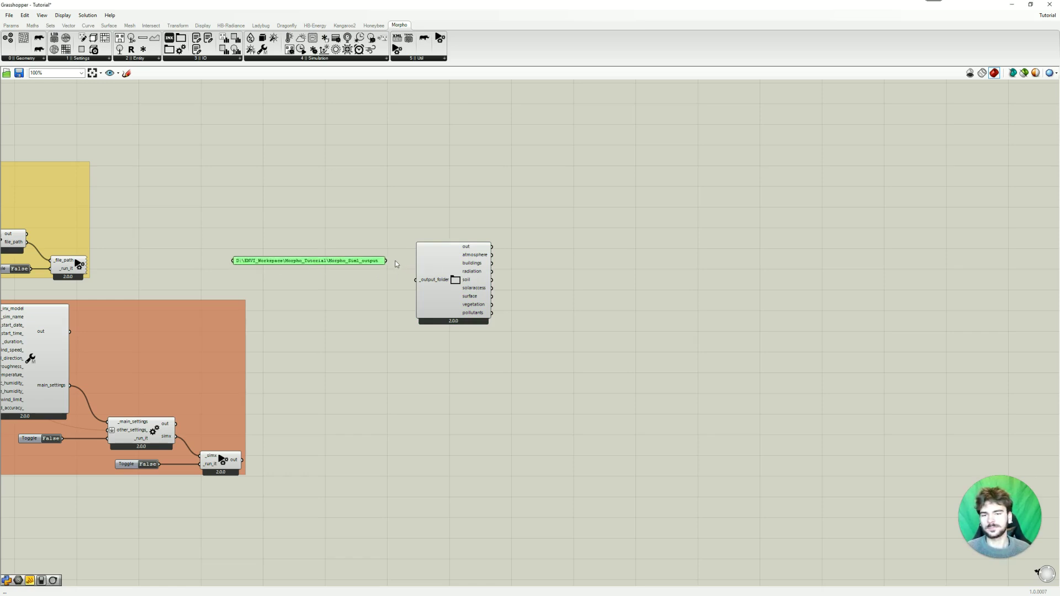
left_click_drag(386, 261, 446, 259)
left_click(448, 273)
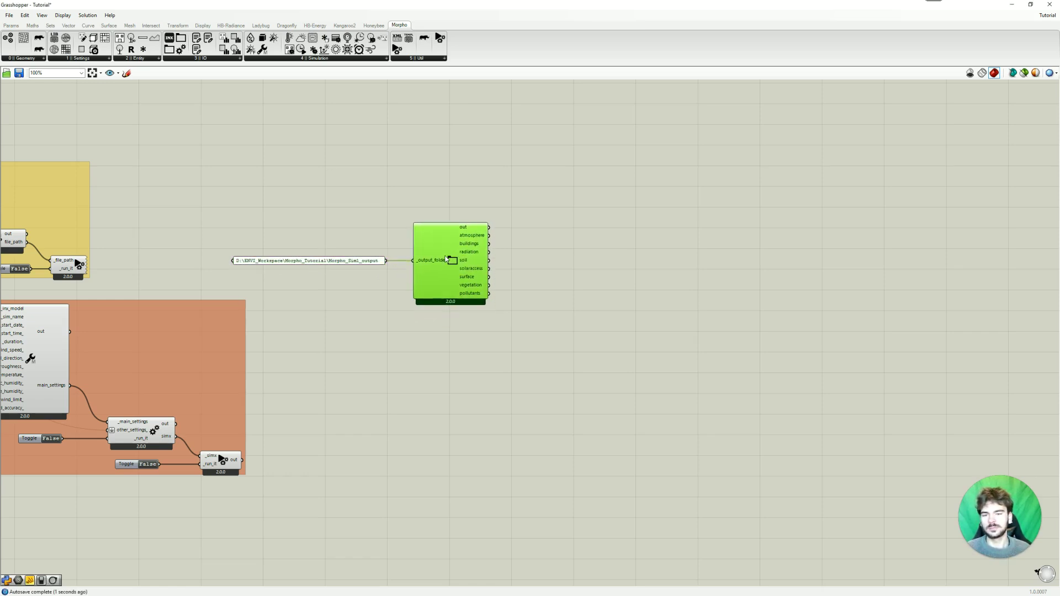
left_click(415, 343)
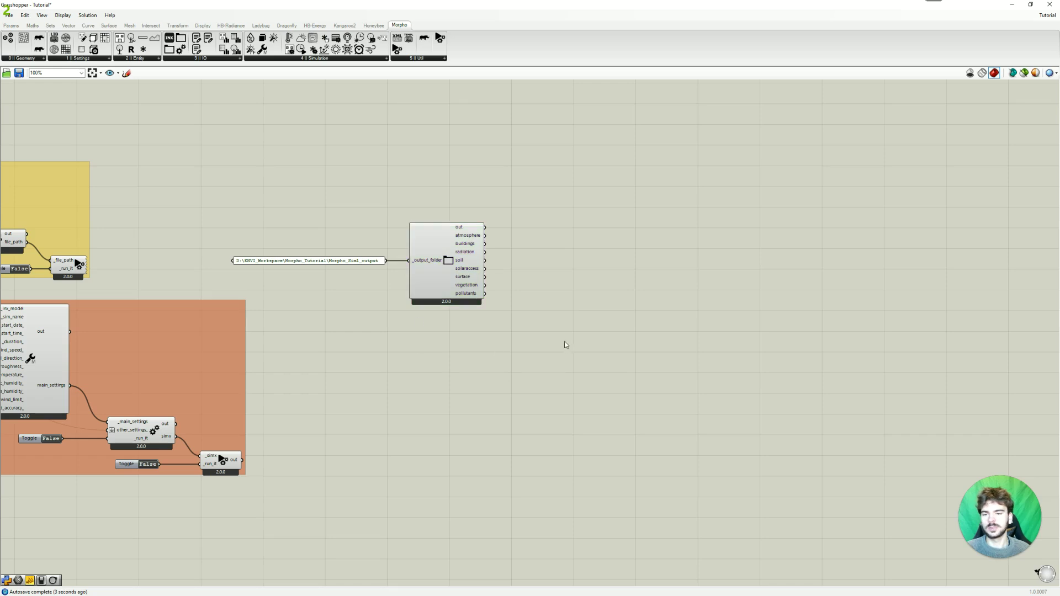
right_click_drag(419, 325, 516, 345)
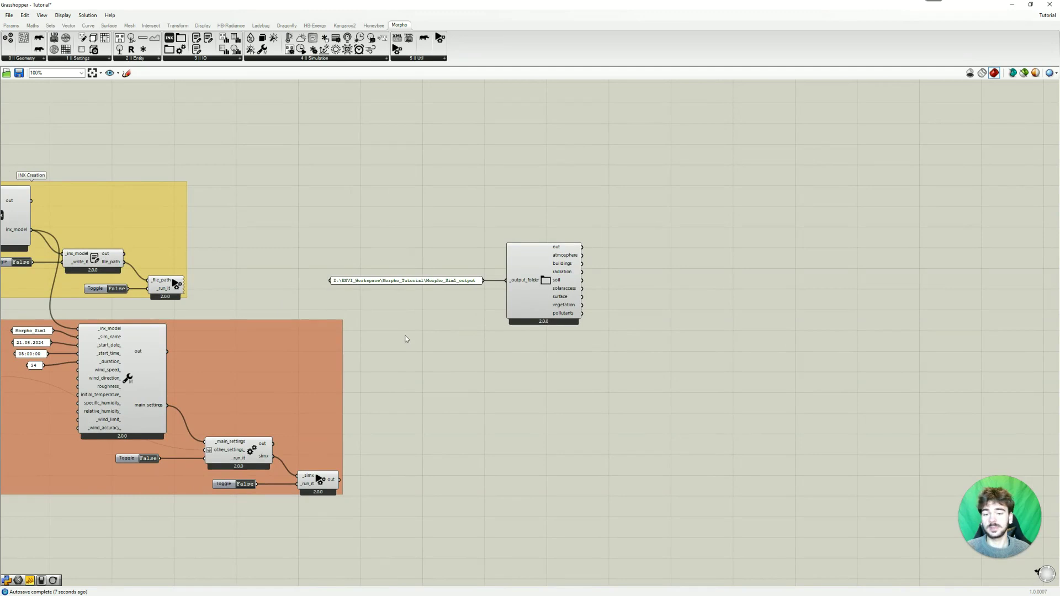
right_click_drag(435, 348, 405, 350)
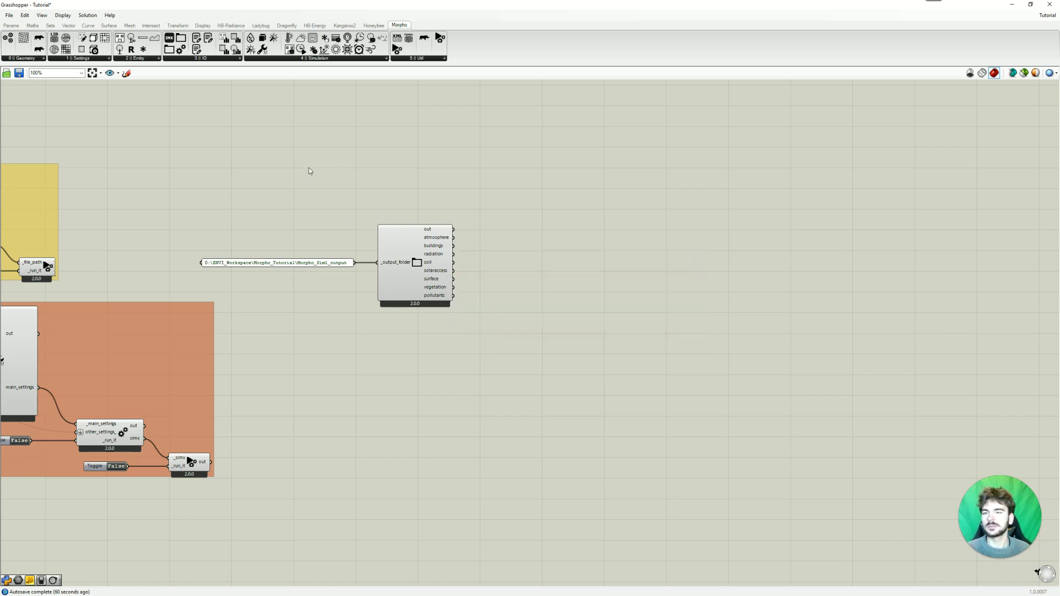
- Wire a new panel to the atmosphere output and resize it to inspect the 24 file paths
double_click(526, 236)
type("panel")
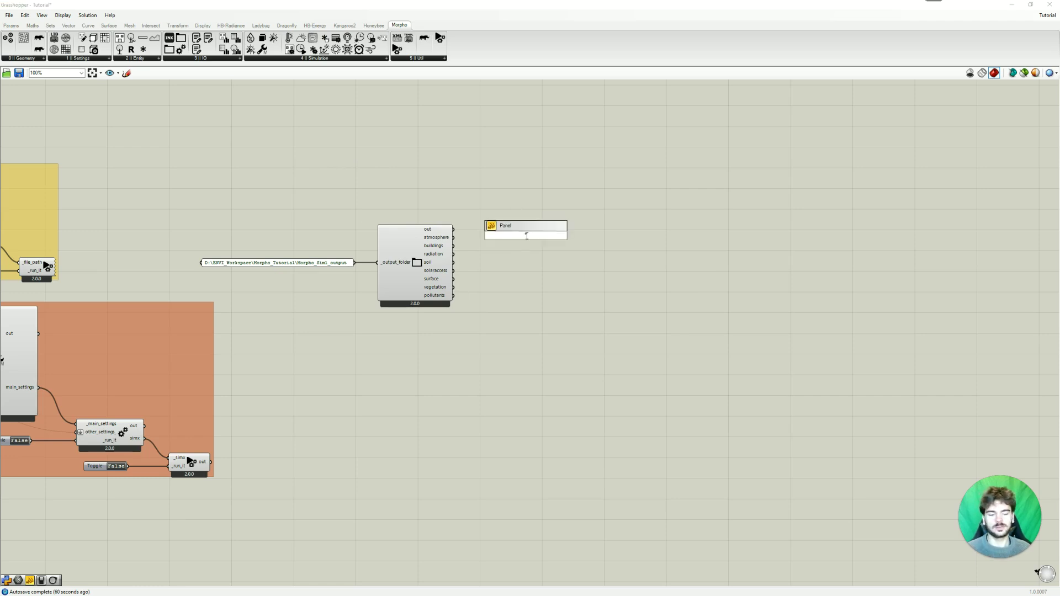
key("Return")
mouse_move(453, 238)
left_mouse_down()
mouse_move(481, 243)
mouse_move(522, 228)
mouse_move(472, 232)
left_mouse_up()
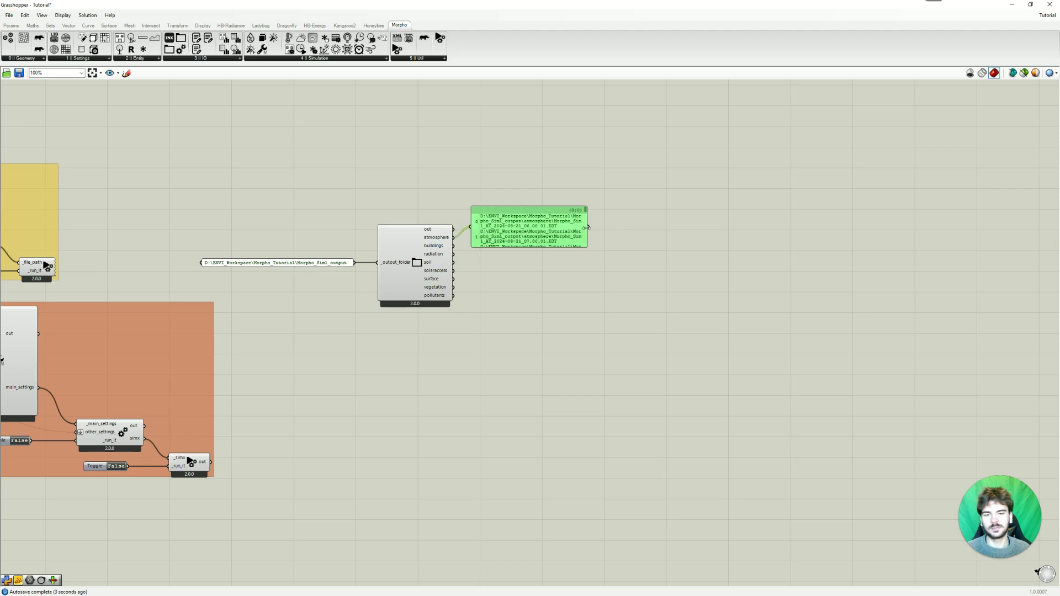
left_click_drag(585, 230, 631, 232)
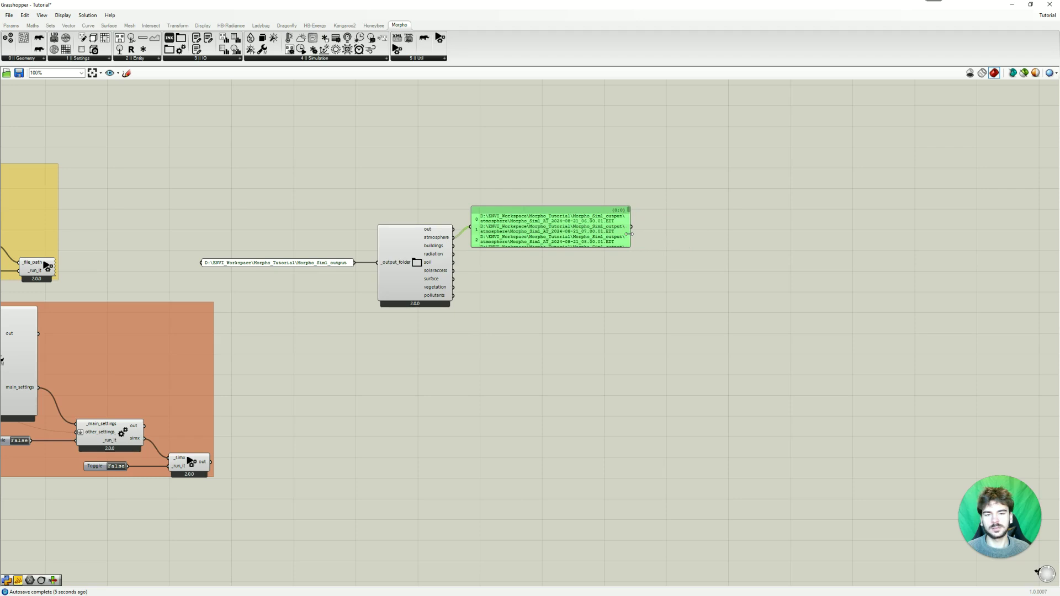
left_click_drag(551, 247, 544, 362)
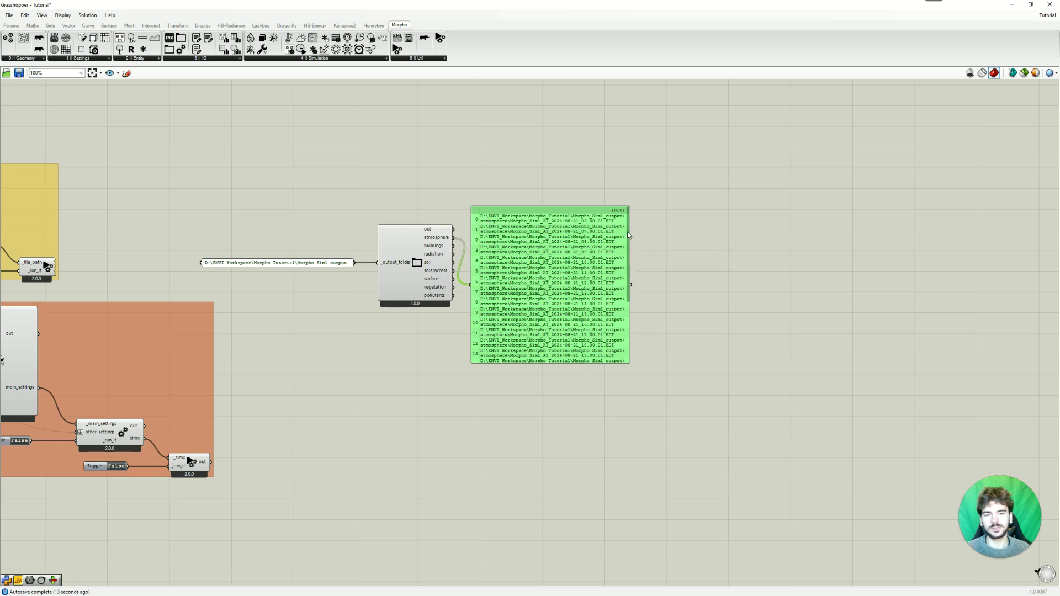
left_click_drag(628, 233, 629, 298)
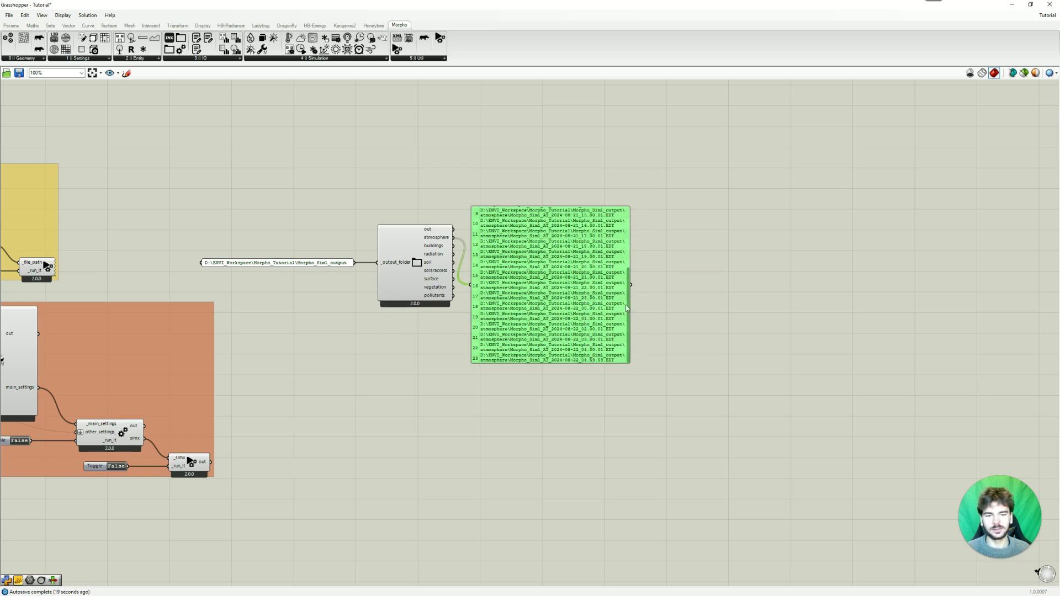
scroll(627, 306, "up", 3)
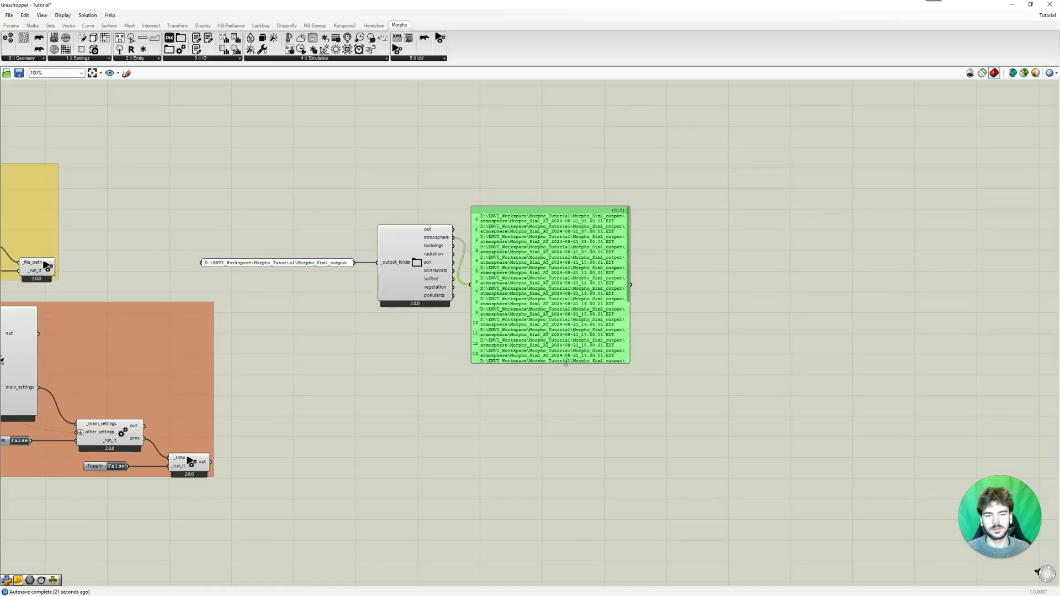
left_click_drag(565, 363, 553, 249)
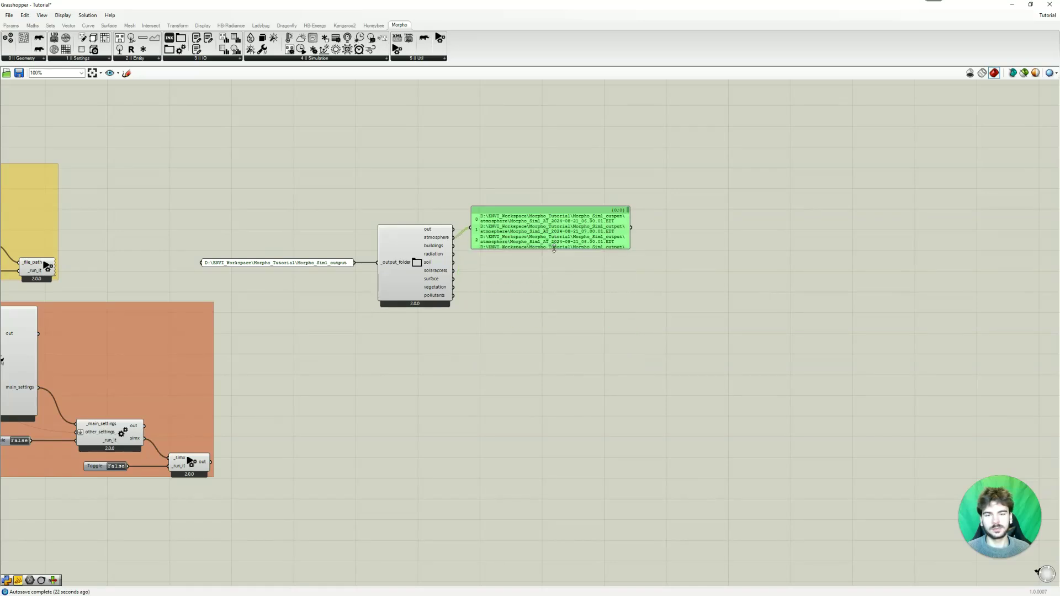
left_click(591, 297)
right_click_drag(591, 297, 569, 302)
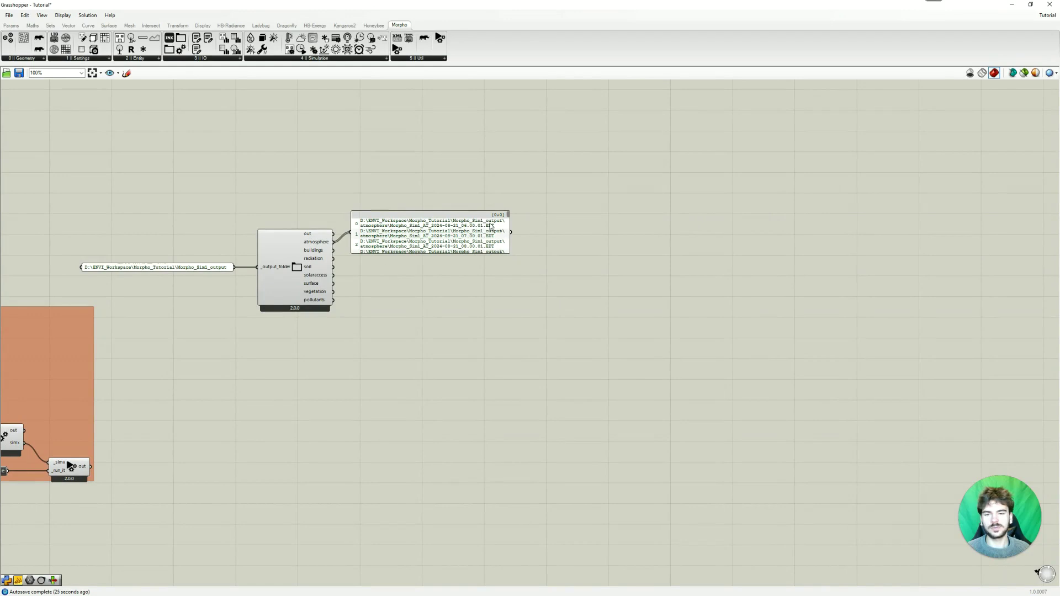
- Add a List Item component fed by the atmosphere file path list
double_click(601, 289)
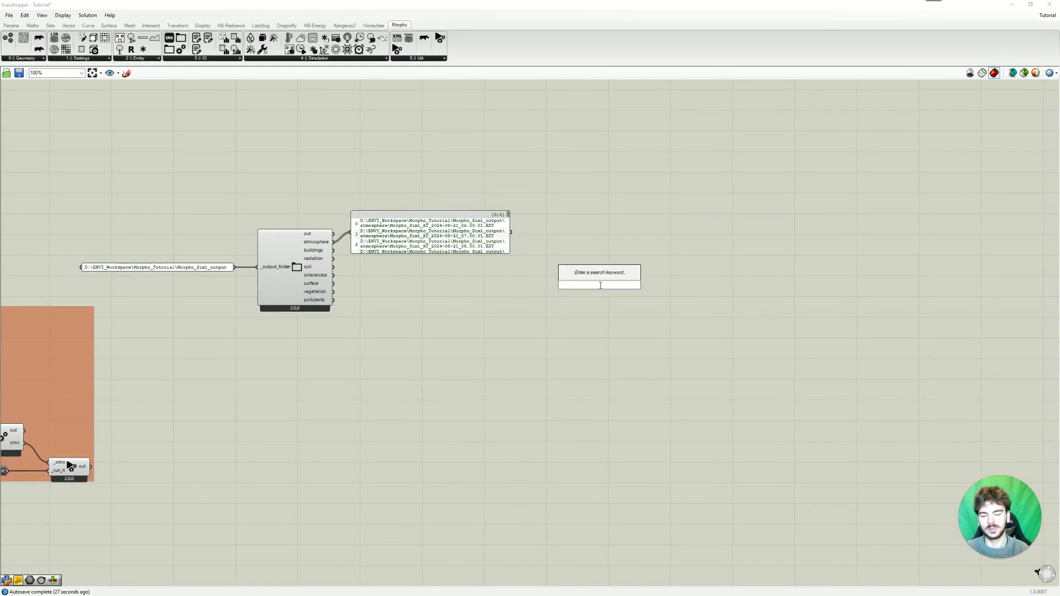
type("list item")
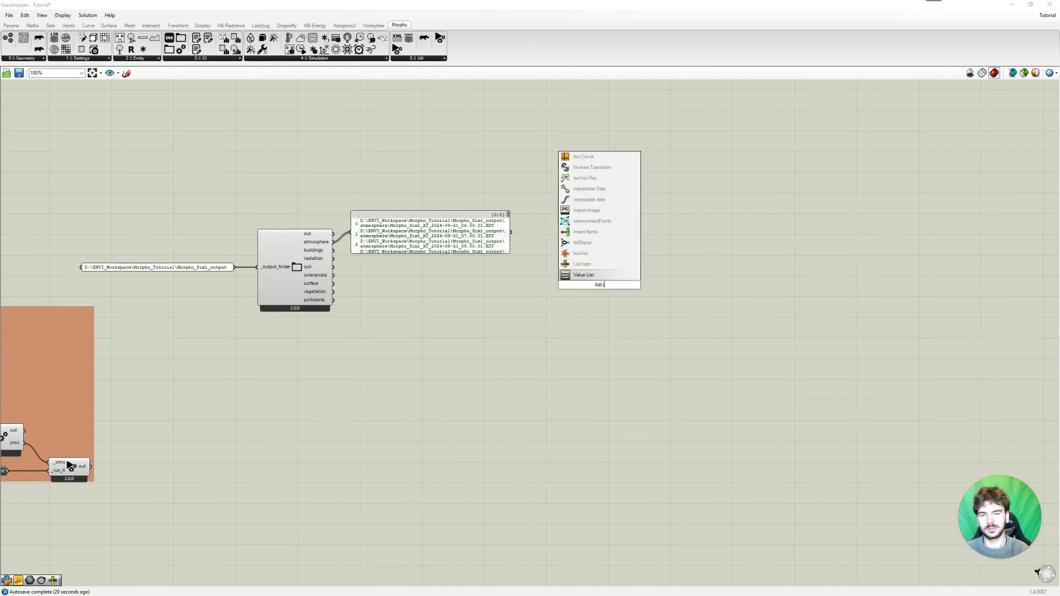
key("Return")
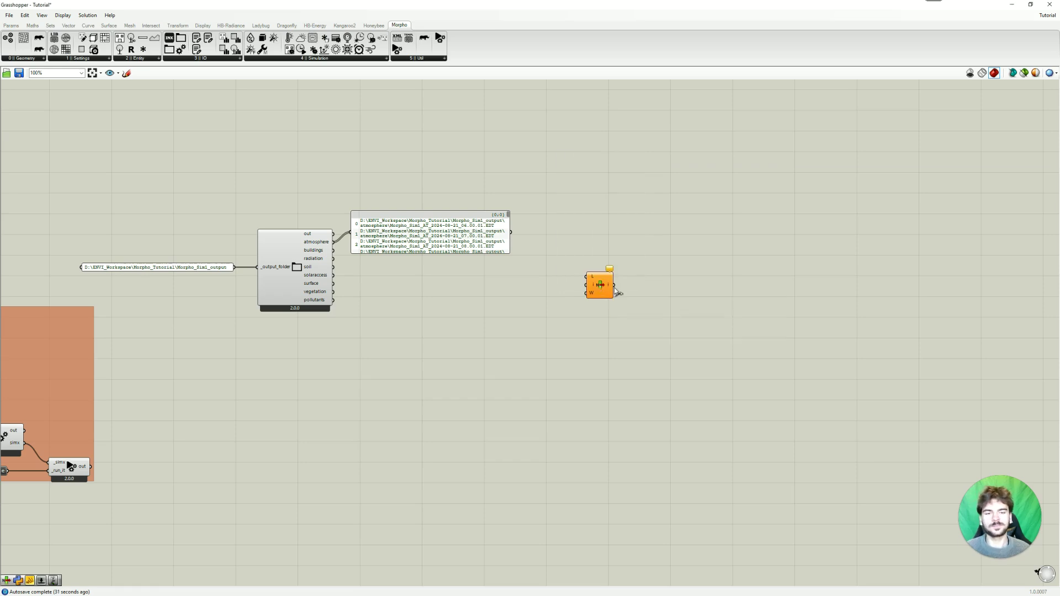
left_click_drag(555, 283, 569, 281)
scroll(544, 229, "up", 1)
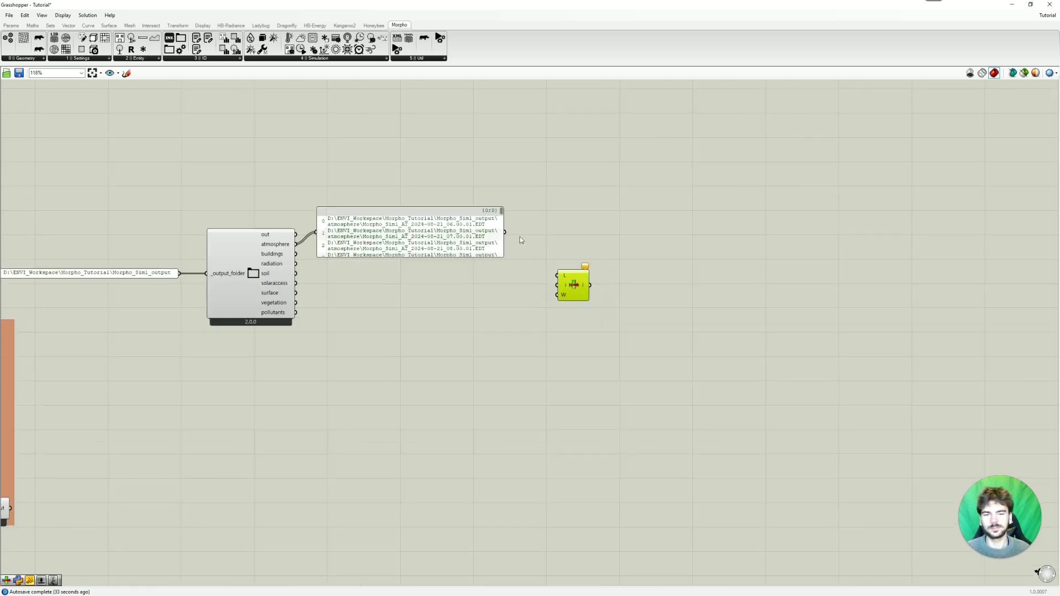
left_click_drag(505, 232, 559, 295)
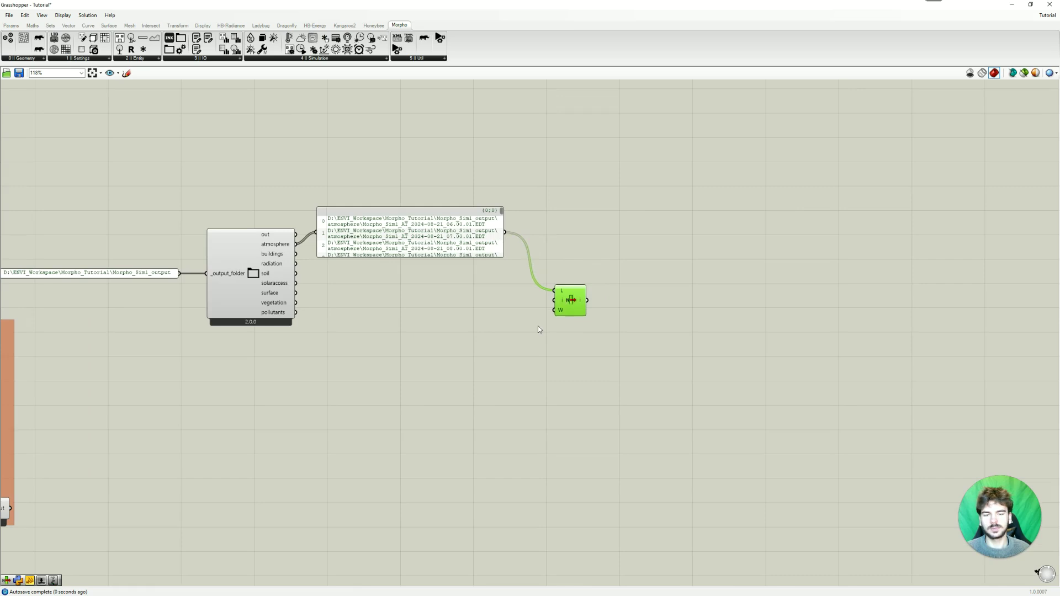
left_click(539, 331)
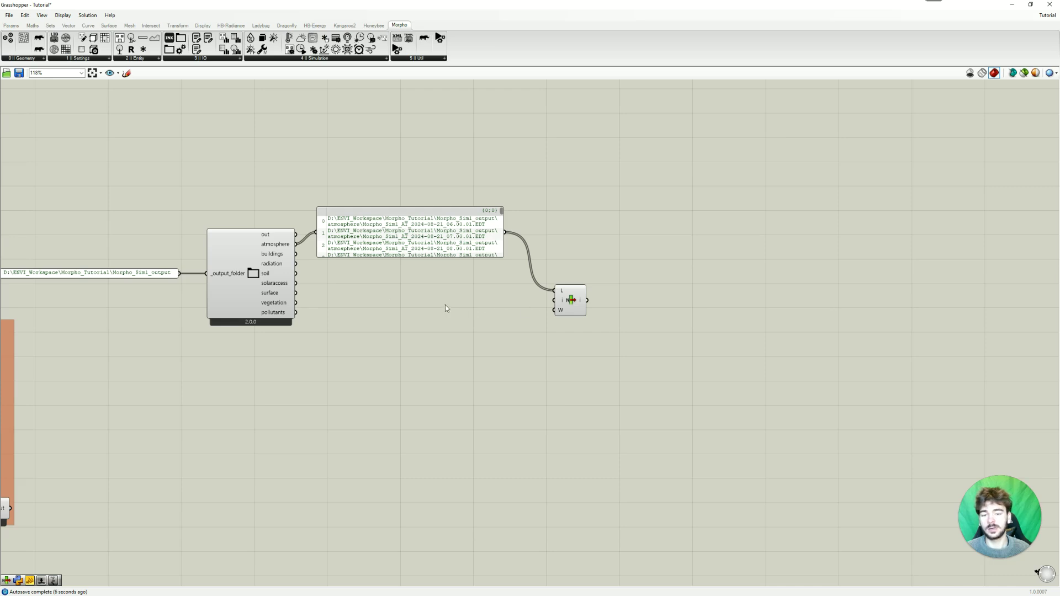
- Create a Number Slider named Hour using whole numbers with a maximum of 23
double_click(487, 303)
type("numer")
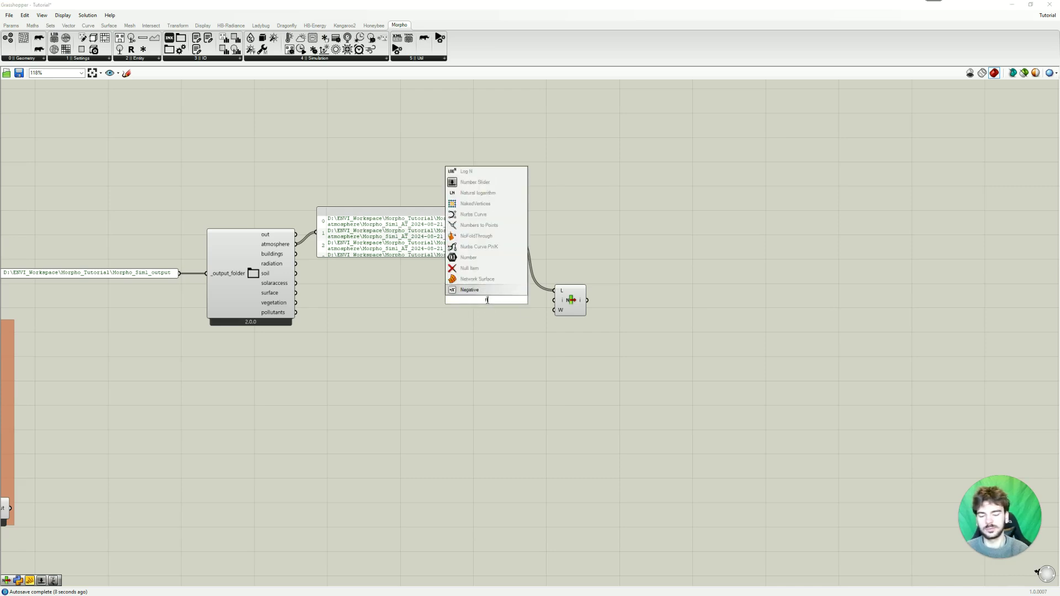
key("BackSpace")
key("BackSpace")
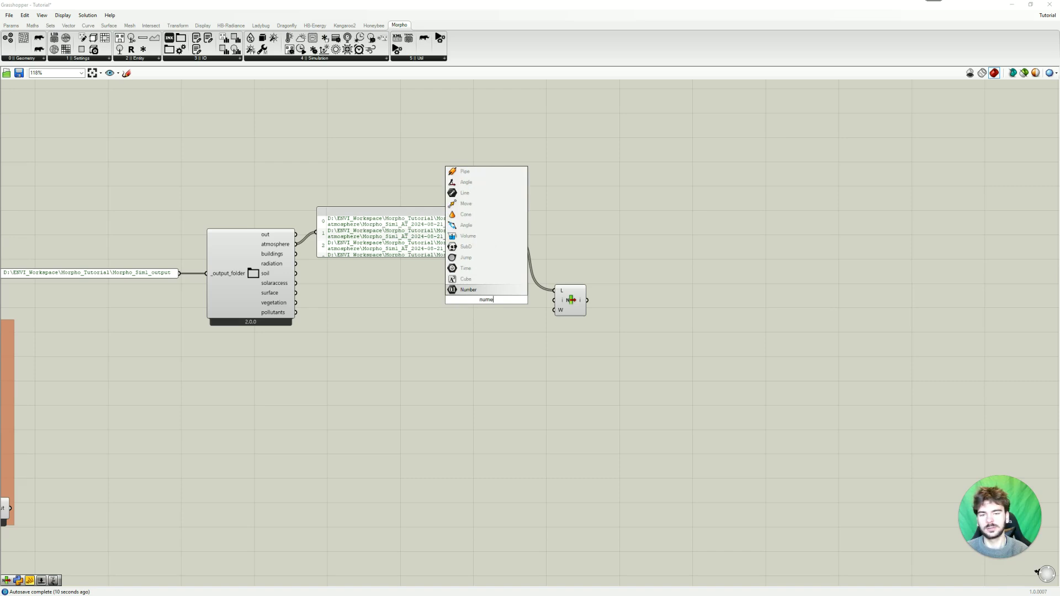
key("Up")
key("Up")
key("Return")
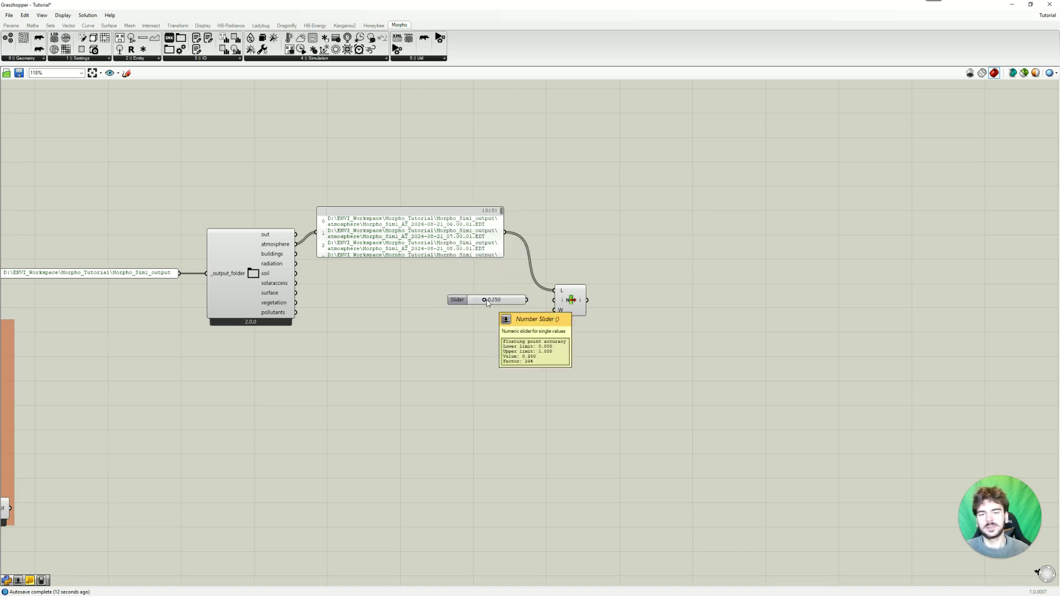
double_click(459, 303)
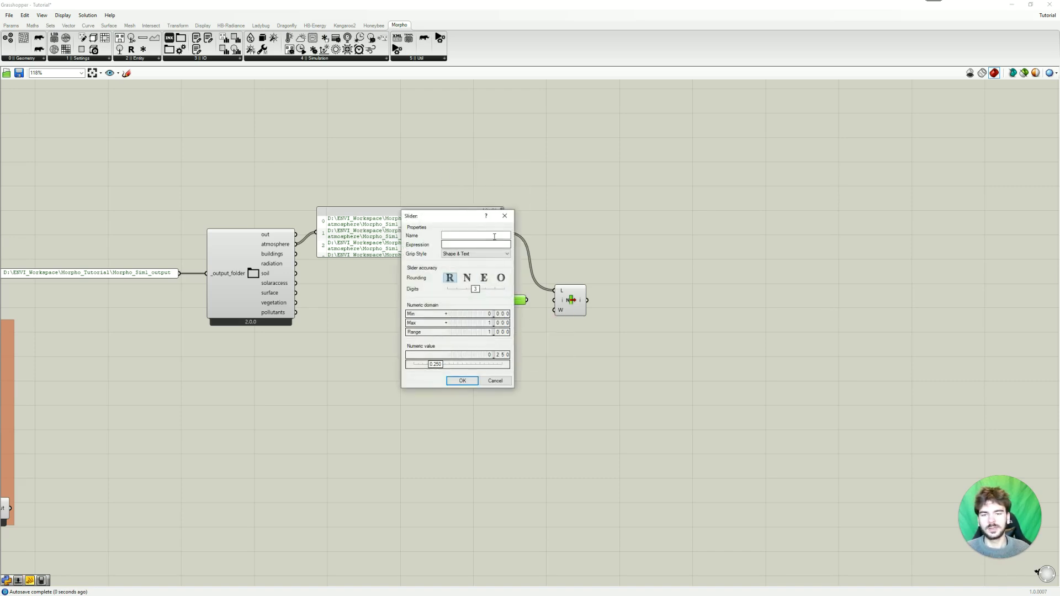
type("Hour")
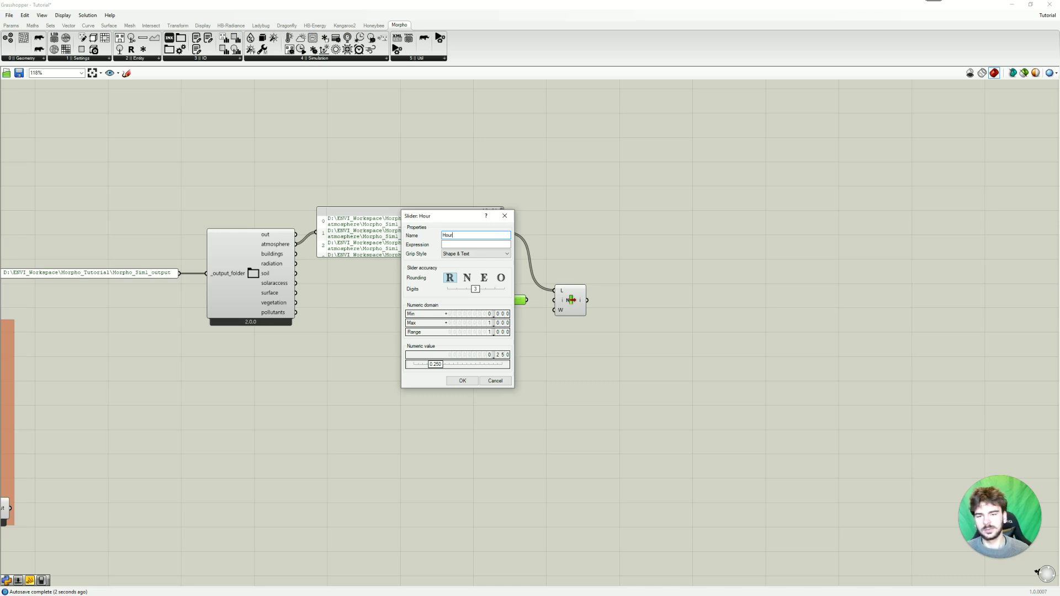
left_click_drag(476, 289, 448, 289)
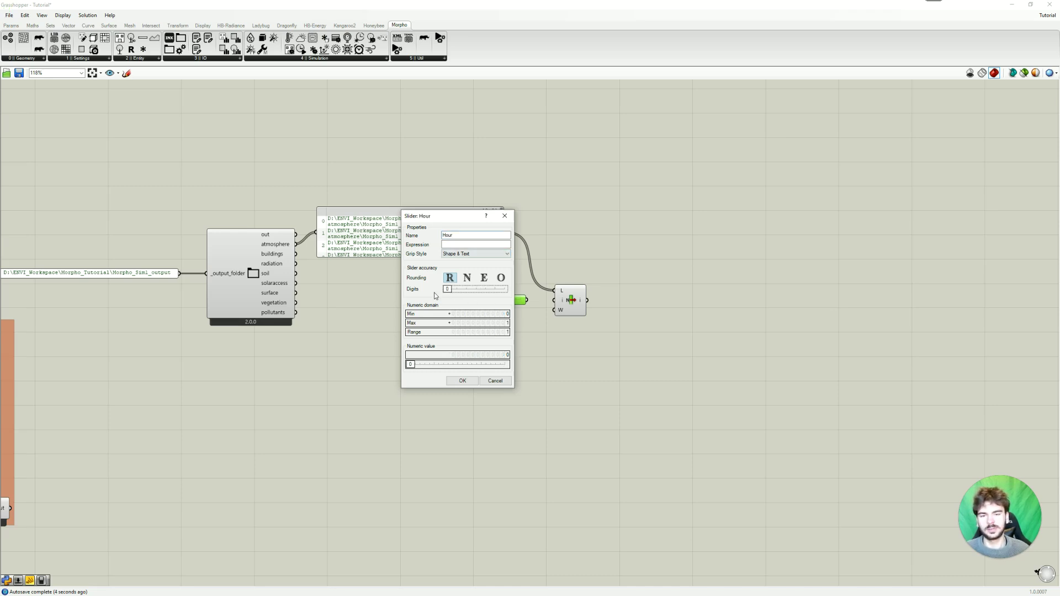
left_click(507, 323)
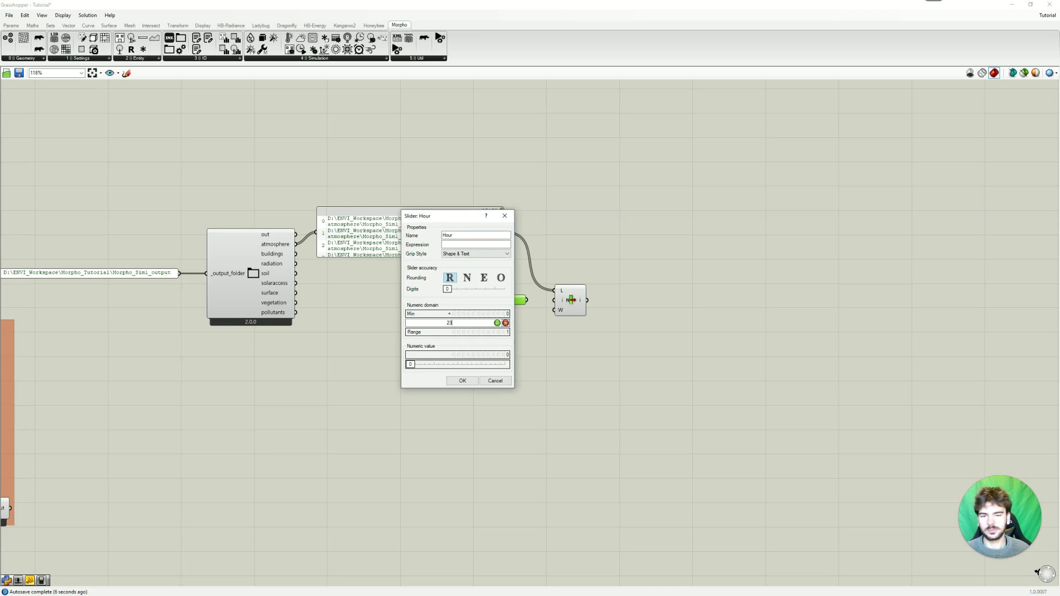
type("23")
key("Return")
left_click(462, 381)
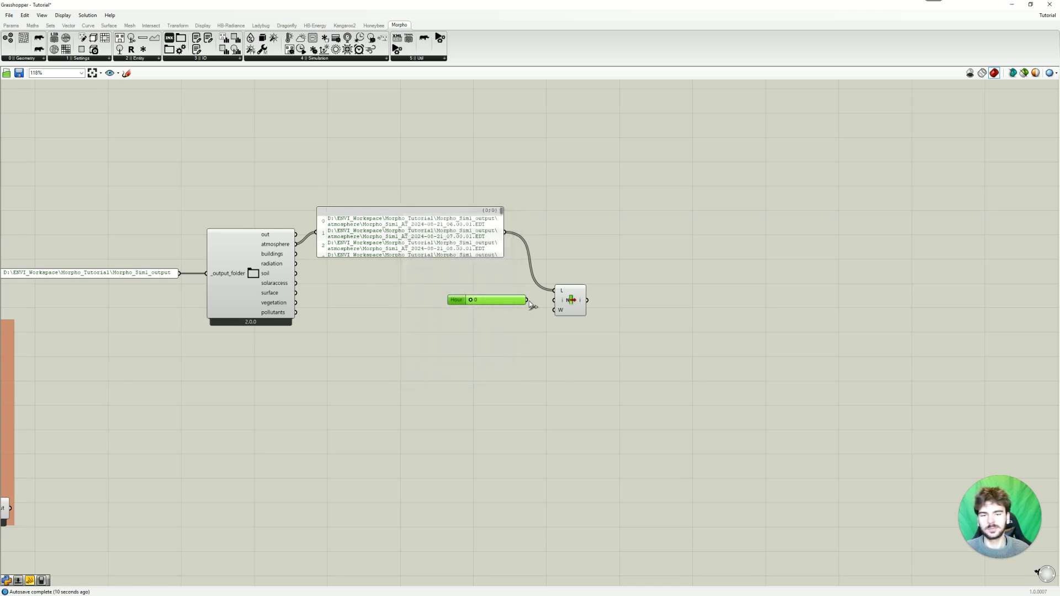
- Wire the Hour slider into List Item's i input and set it to 10
left_click_drag(527, 299, 554, 300)
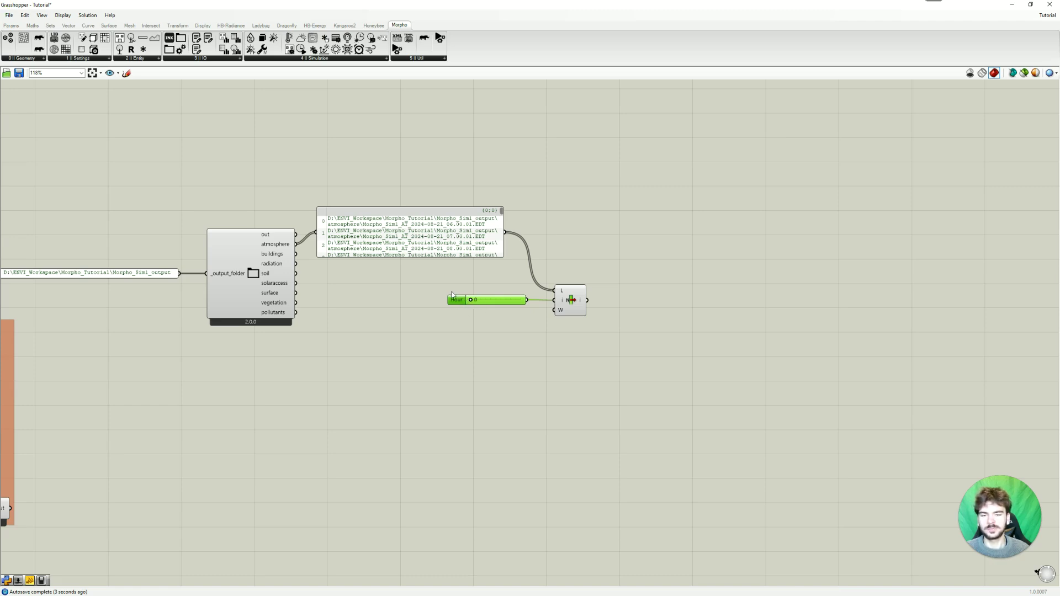
left_click_drag(469, 302, 493, 307)
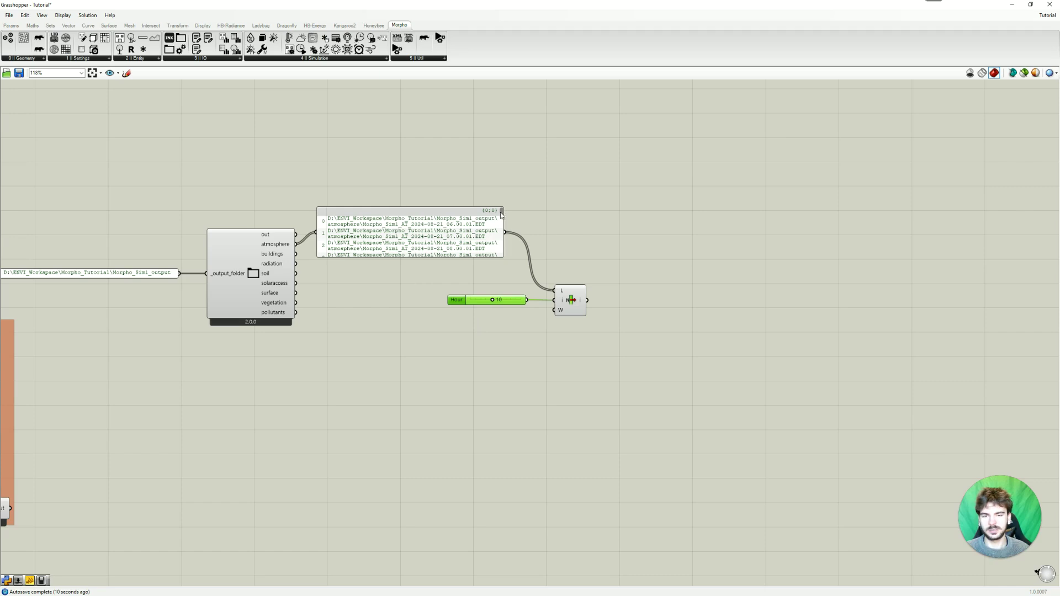
left_click_drag(501, 214, 499, 233)
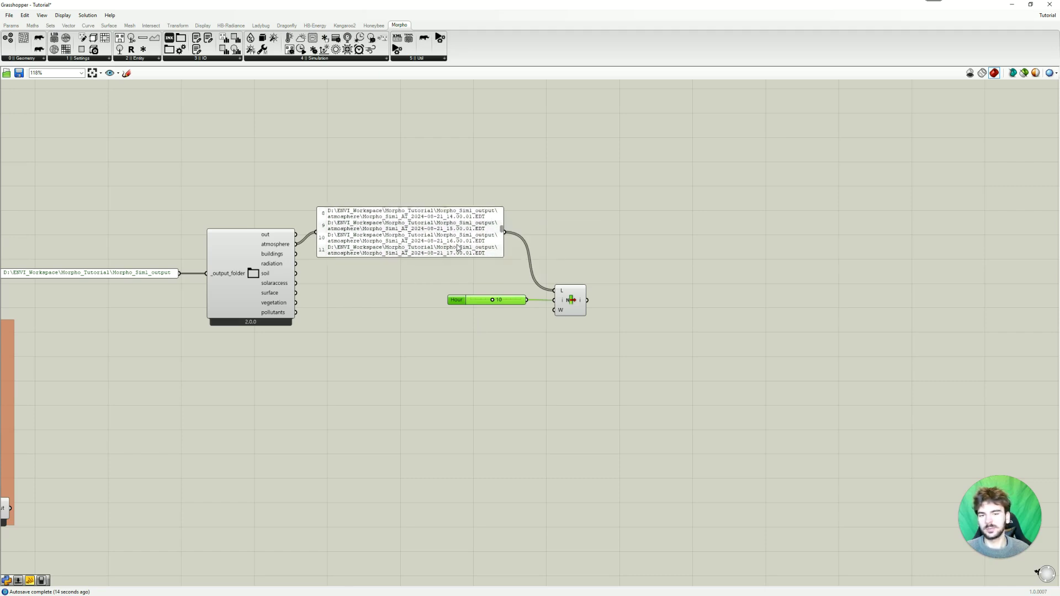
left_click(514, 336)
right_click_drag(625, 362, 548, 348)
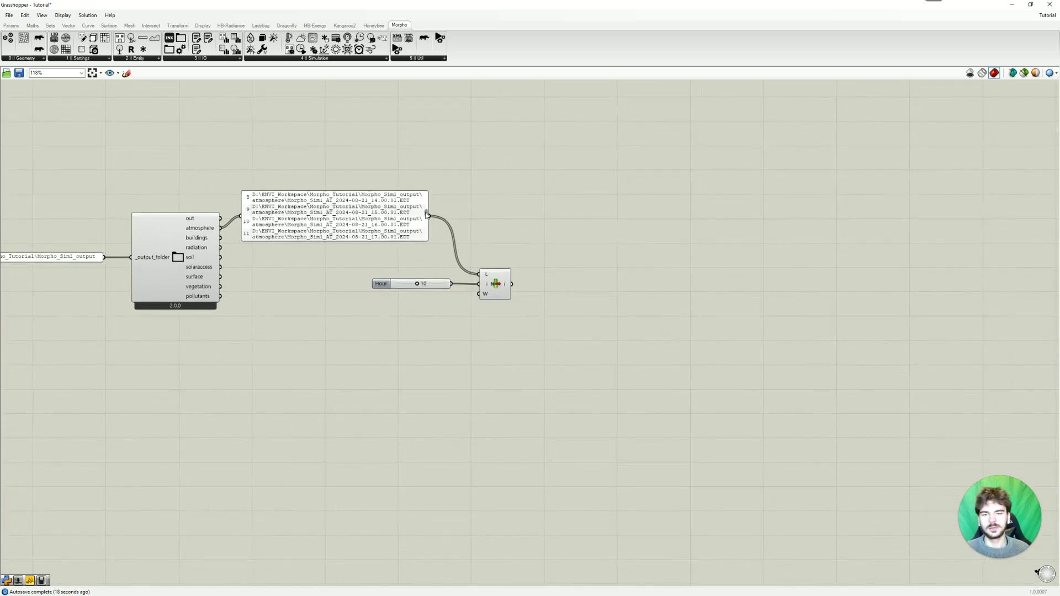
left_click_drag(426, 214, 427, 194)
right_click_drag(545, 342, 442, 296)
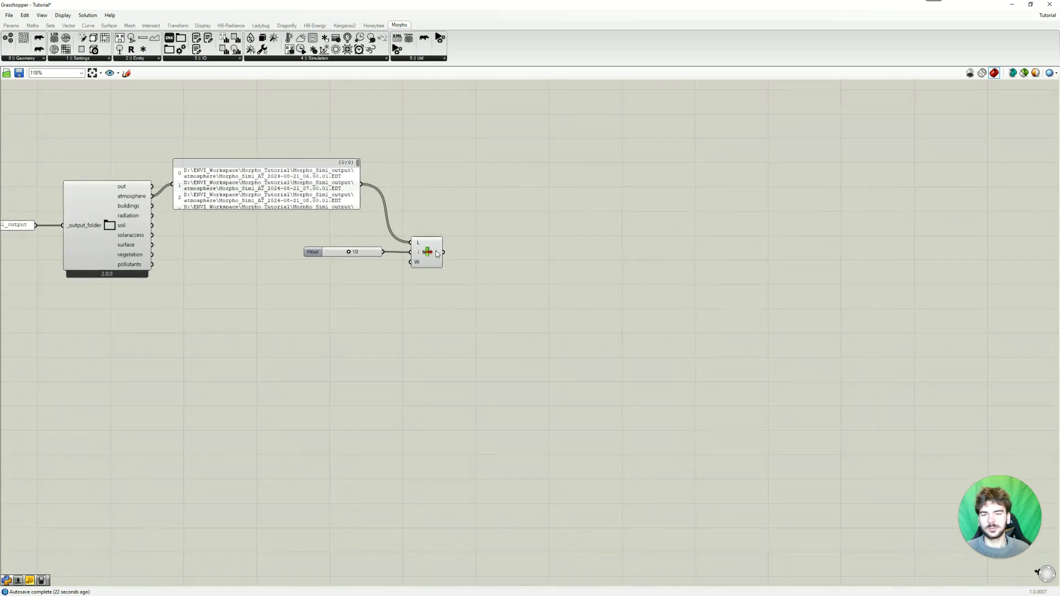
mouse_move(437, 254)
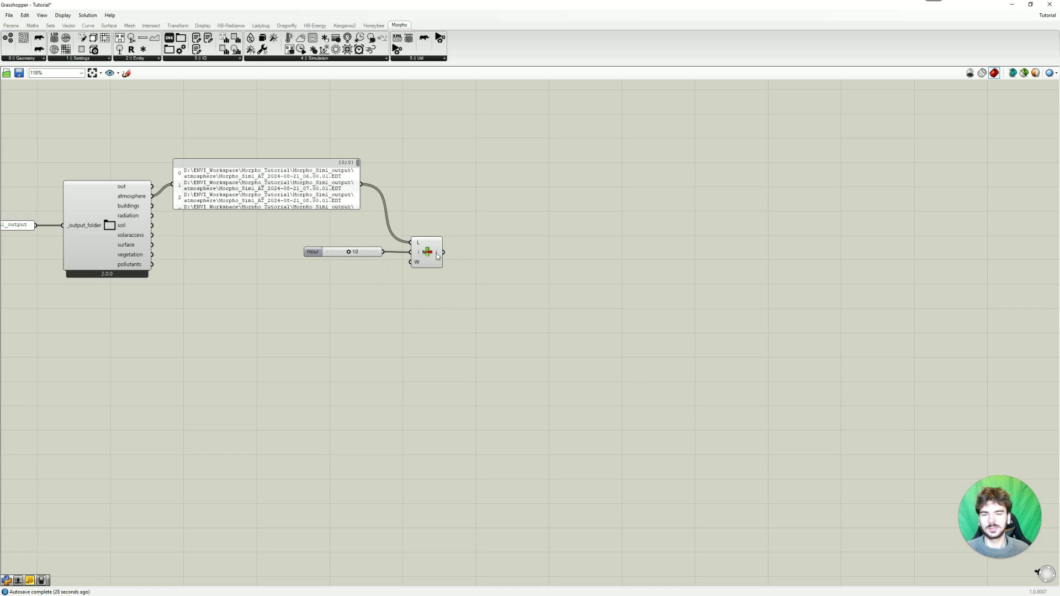
right_click_drag(388, 312, 467, 287)
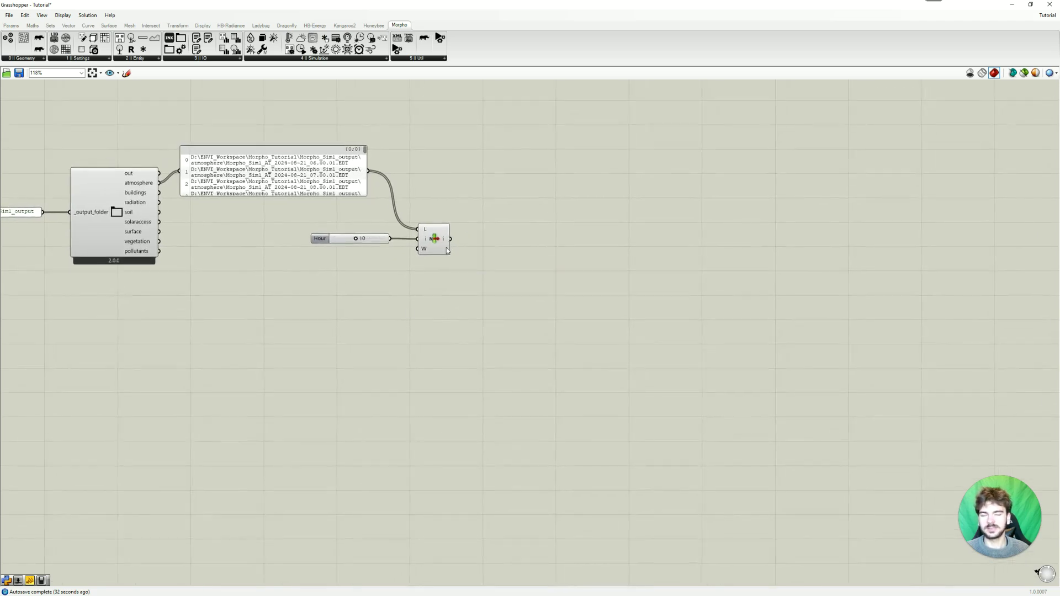
right_click_drag(403, 308, 395, 319)
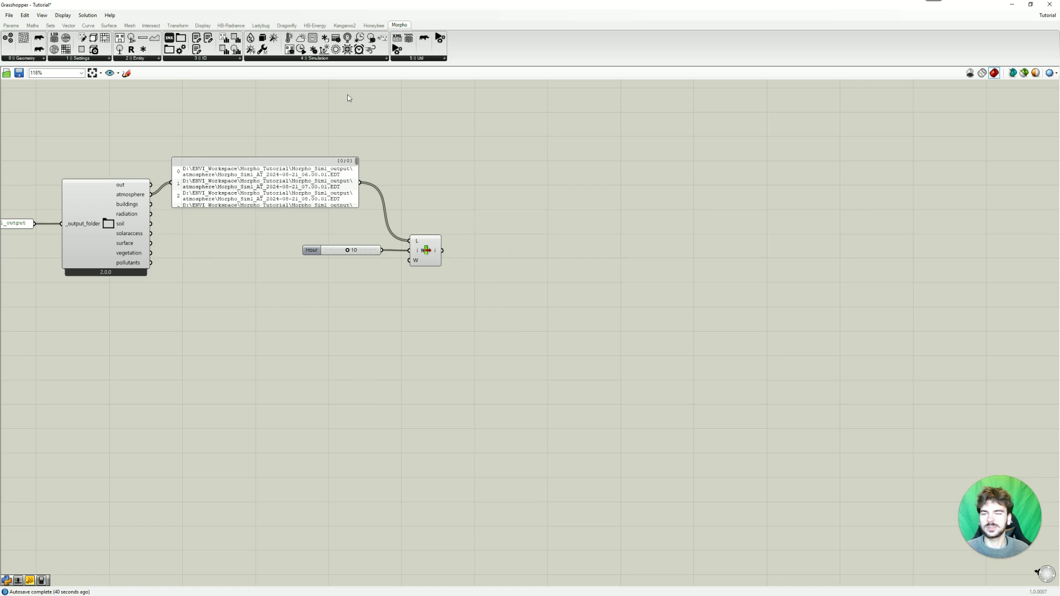
right_click_drag(194, 100, 210, 99)
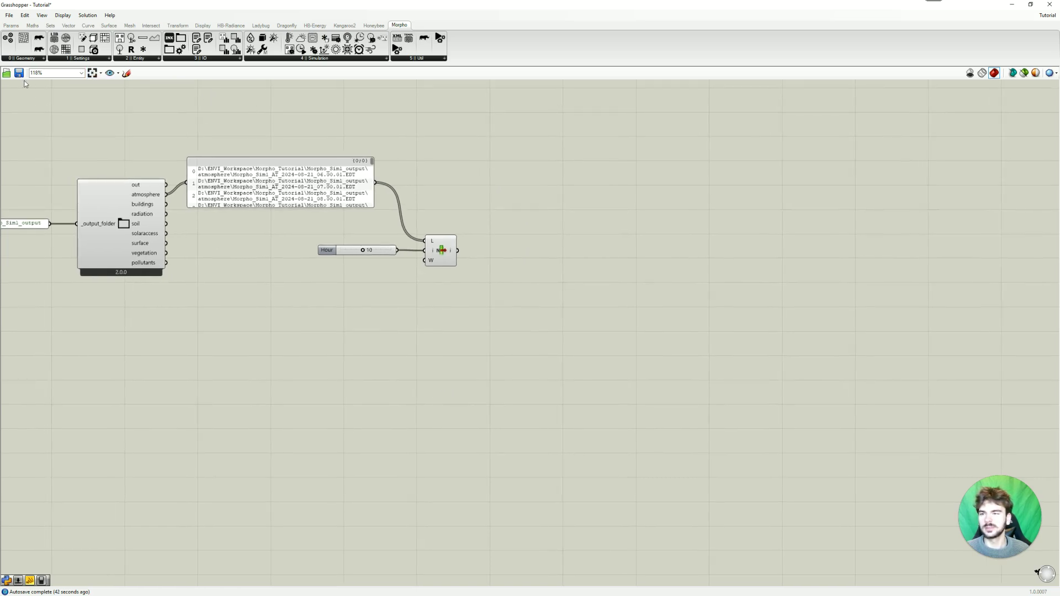
- Place a Morpho Read Grid Slice below List Item and connect List Item's output to _edt
left_click(206, 59)
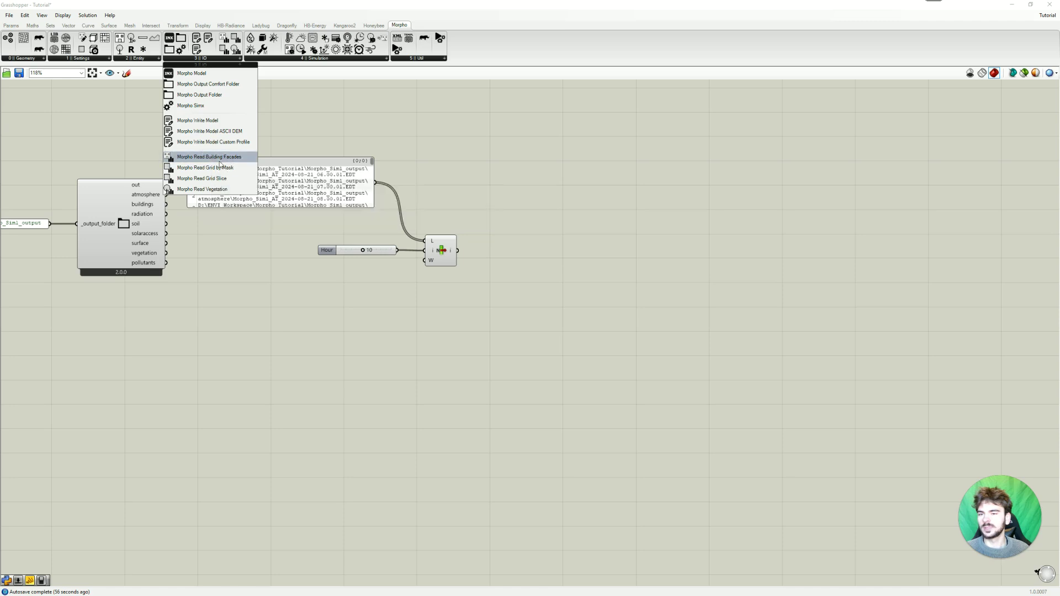
left_click_drag(235, 187, 572, 381)
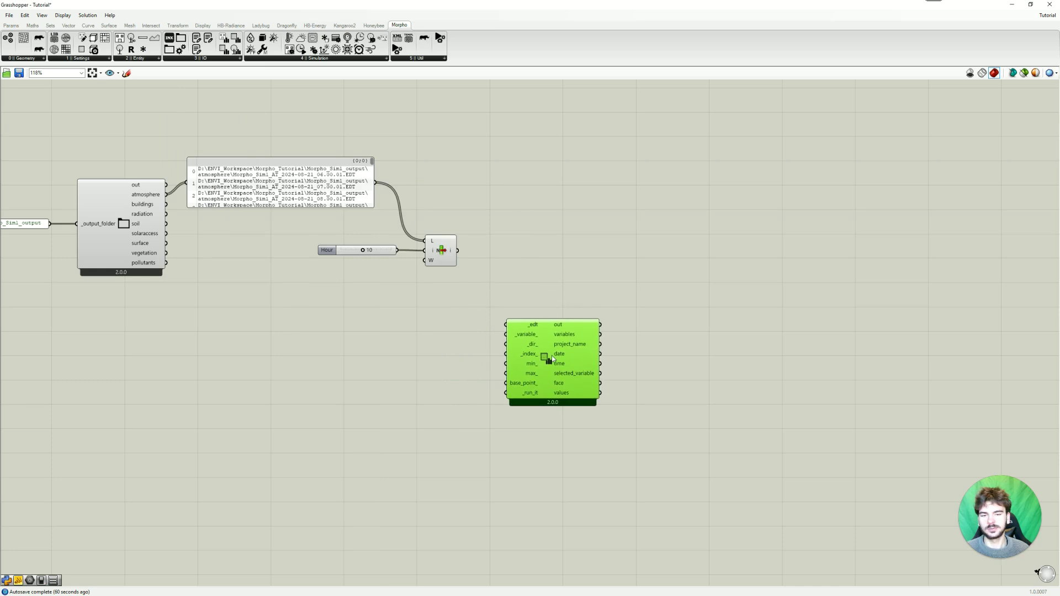
left_click(531, 269)
right_click_drag(531, 269, 551, 230)
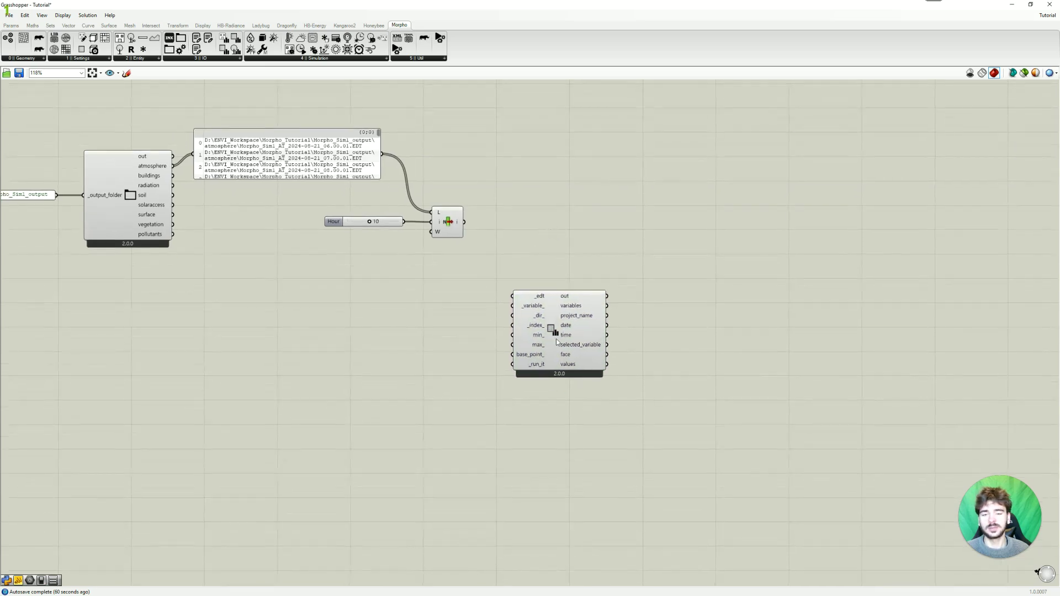
left_click_drag(557, 341, 544, 303)
left_click_drag(465, 222, 503, 269)
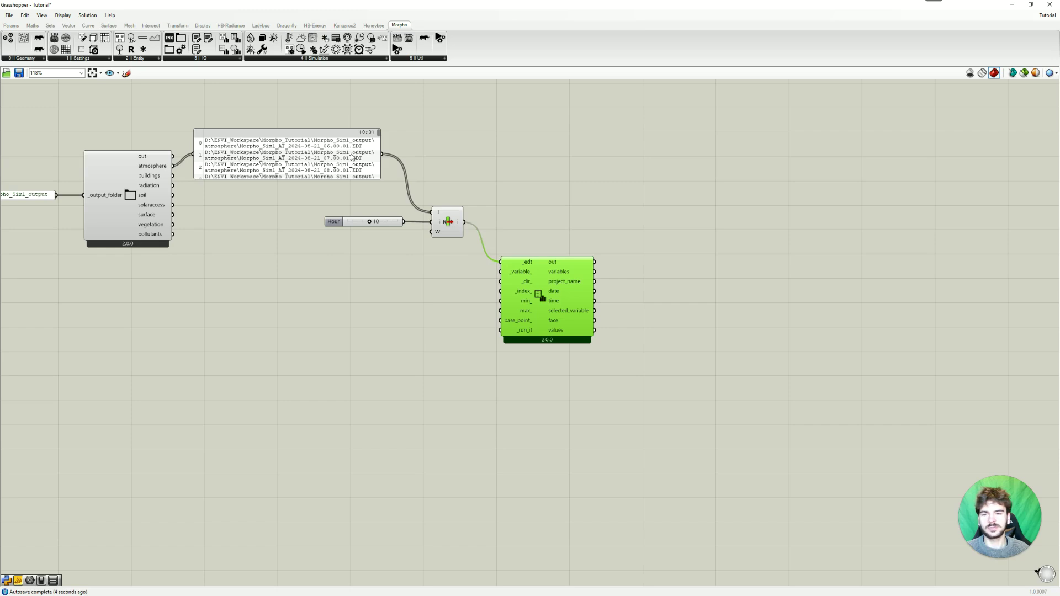
right_click_drag(570, 215, 604, 210)
- Add a panel on the variables output listing Objects and Flow u through Local Mixing Length
left_click(519, 331)
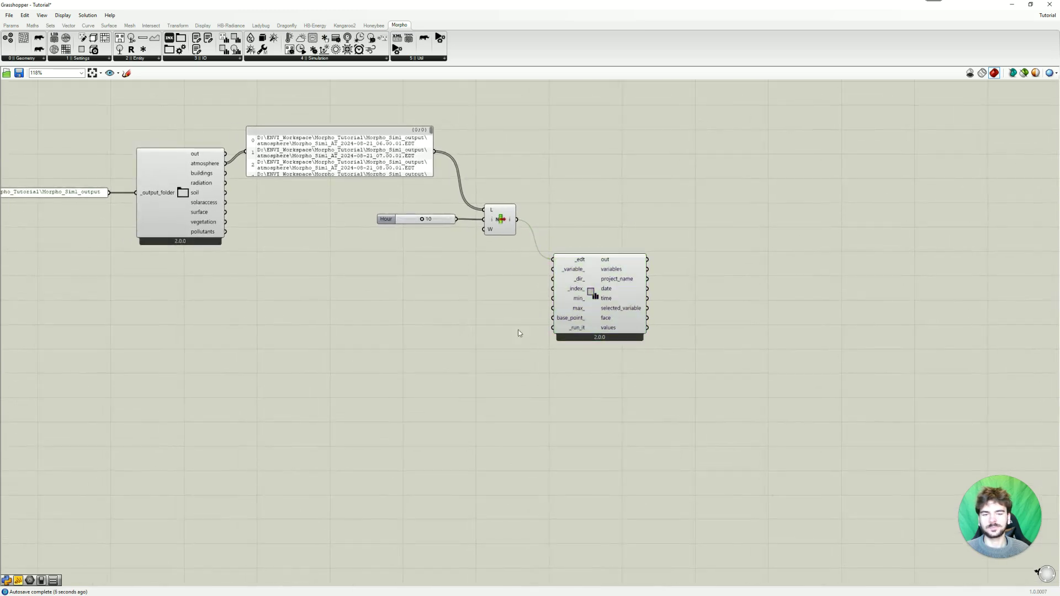
right_click_drag(519, 332, 499, 348)
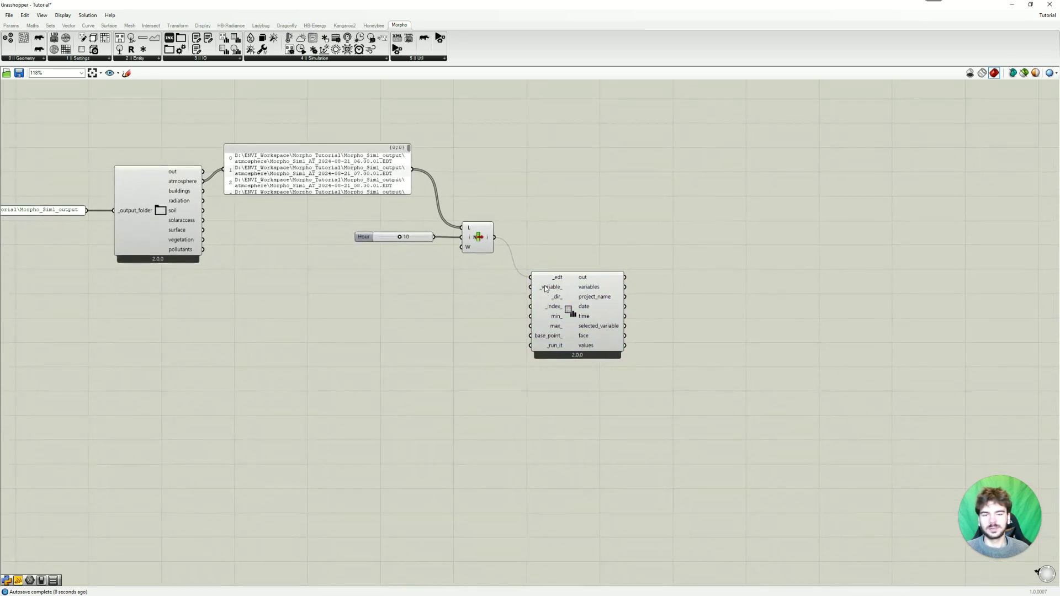
mouse_move(548, 287)
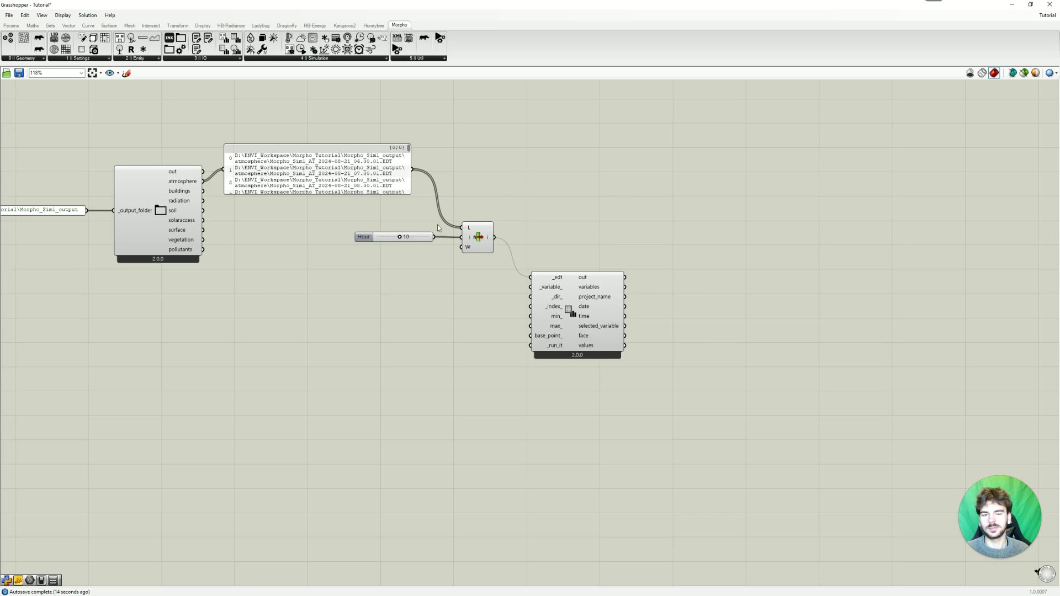
right_click_drag(663, 230, 596, 273)
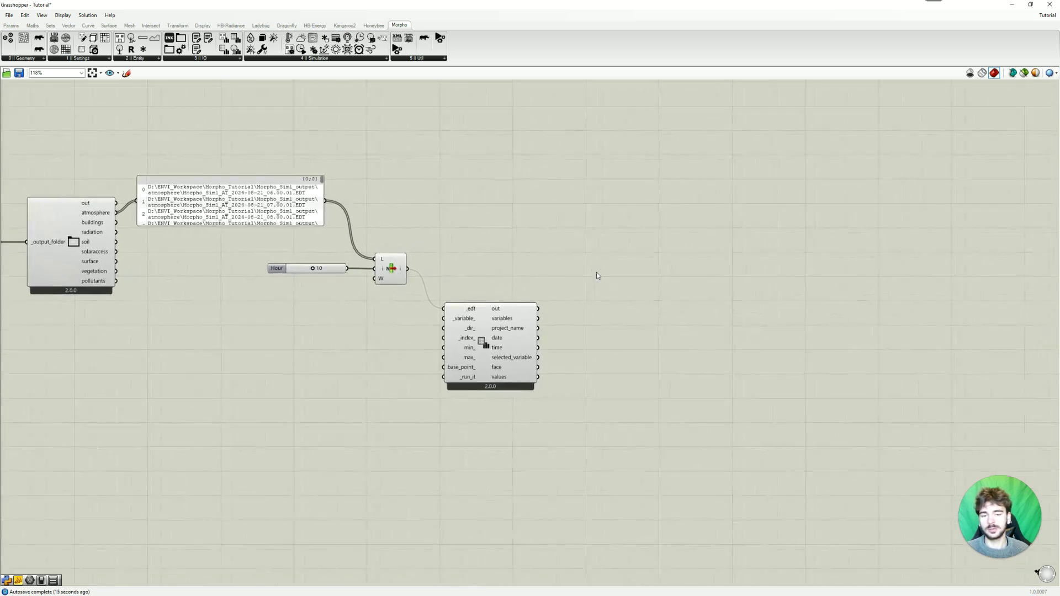
double_click(622, 246)
type("\"")
key("Return")
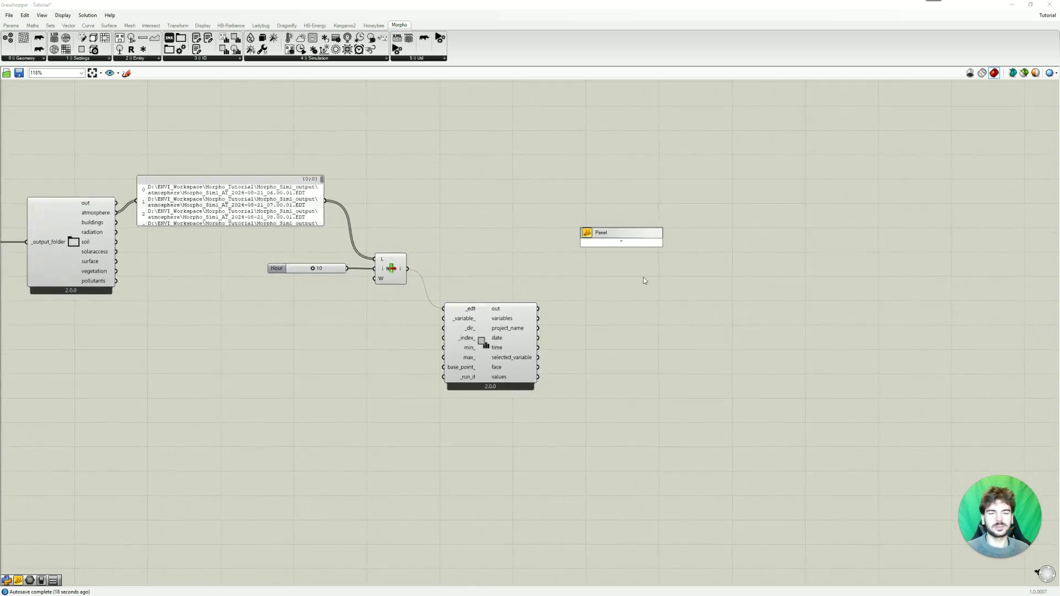
left_click_drag(624, 256, 658, 246)
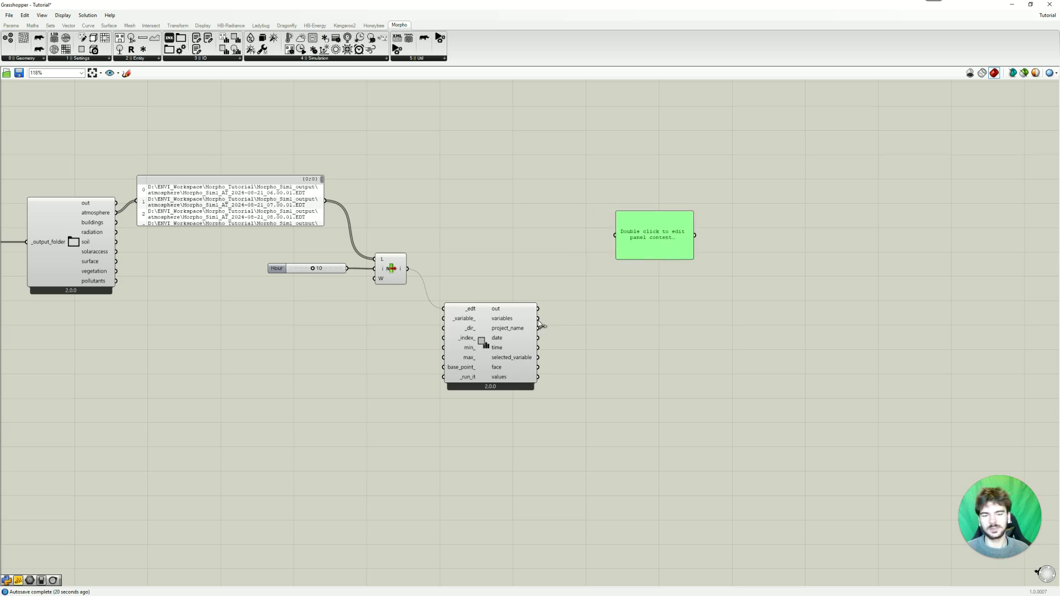
left_click_drag(538, 319, 660, 318)
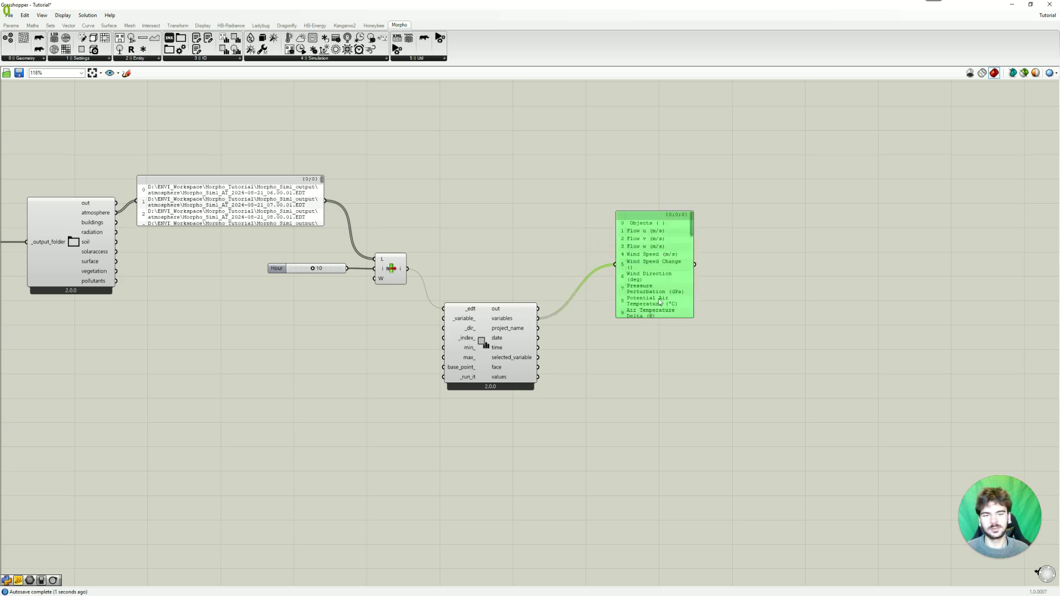
mouse_move(691, 229)
left_mouse_down()
mouse_move(687, 317)
mouse_move(692, 217)
left_mouse_up()
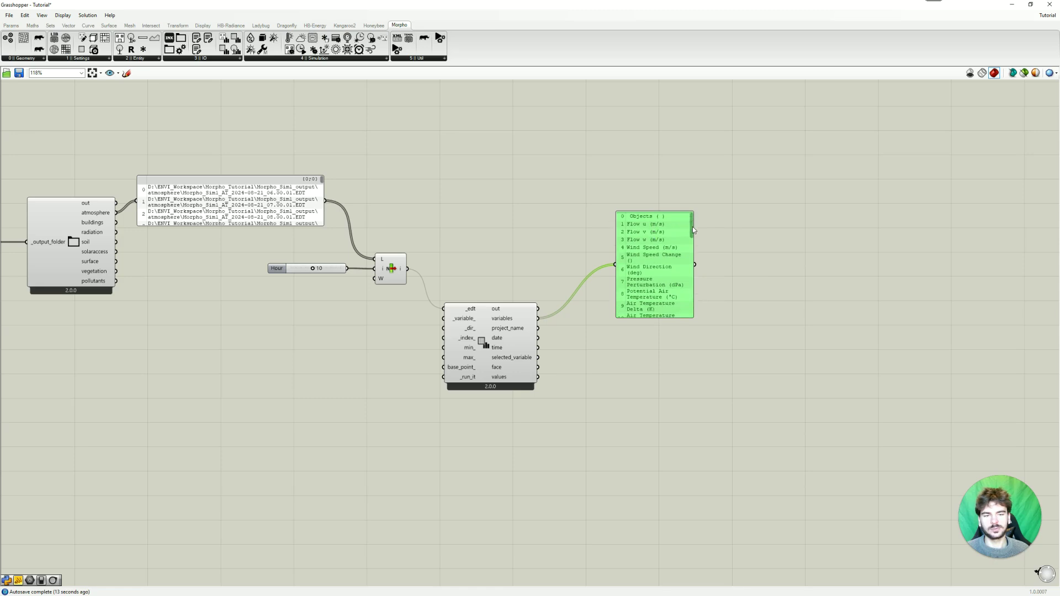
scroll(652, 248, "down", 1)
scroll(692, 236, "up", 2)
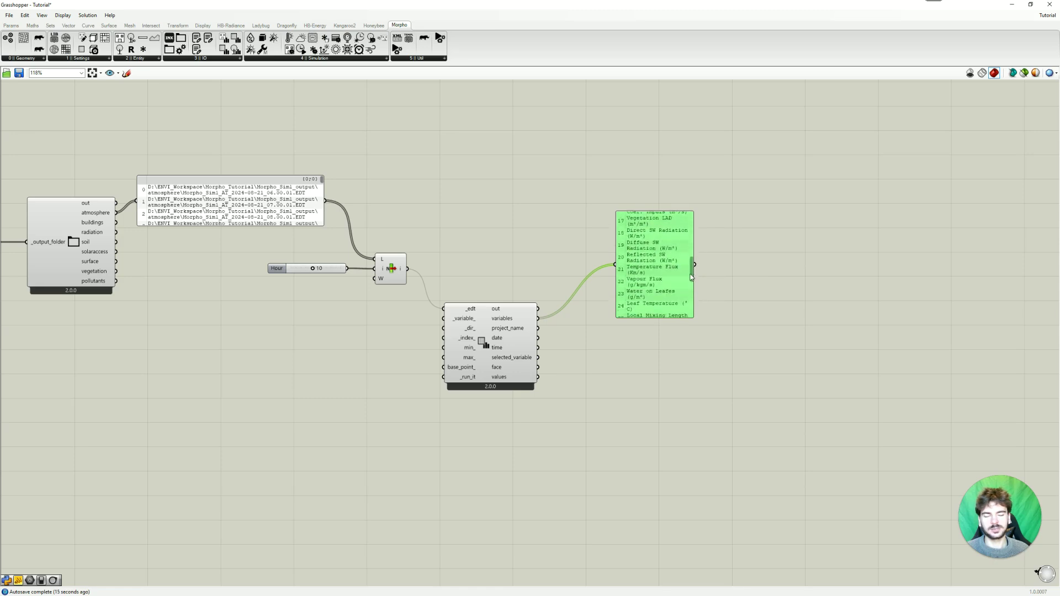
left_click_drag(654, 253, 650, 227)
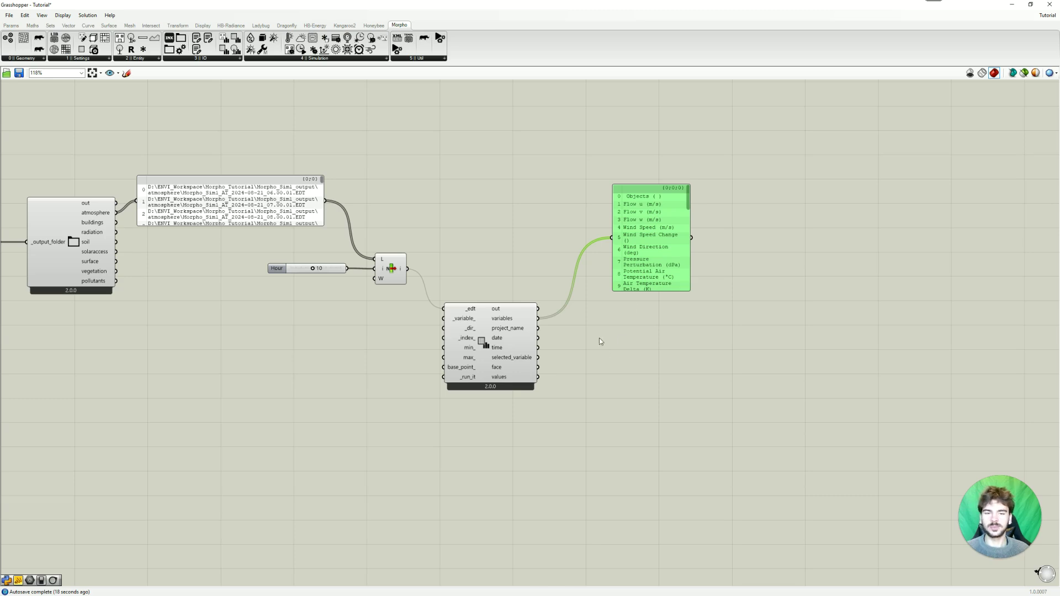
- Add a Value List through the search and position it beside the _variable_ input
right_click_drag(586, 345, 637, 354)
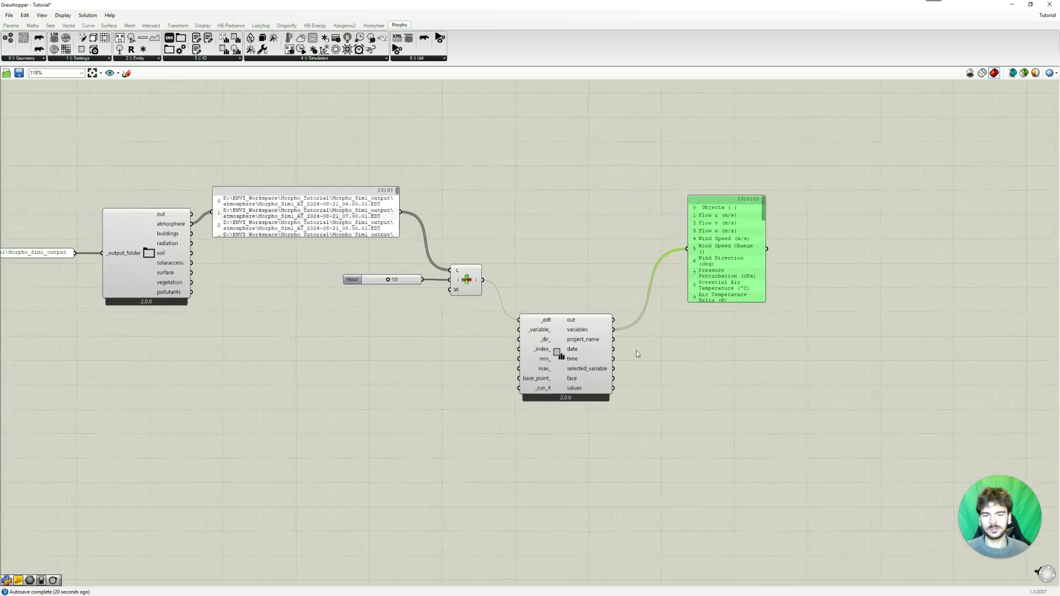
double_click(451, 360)
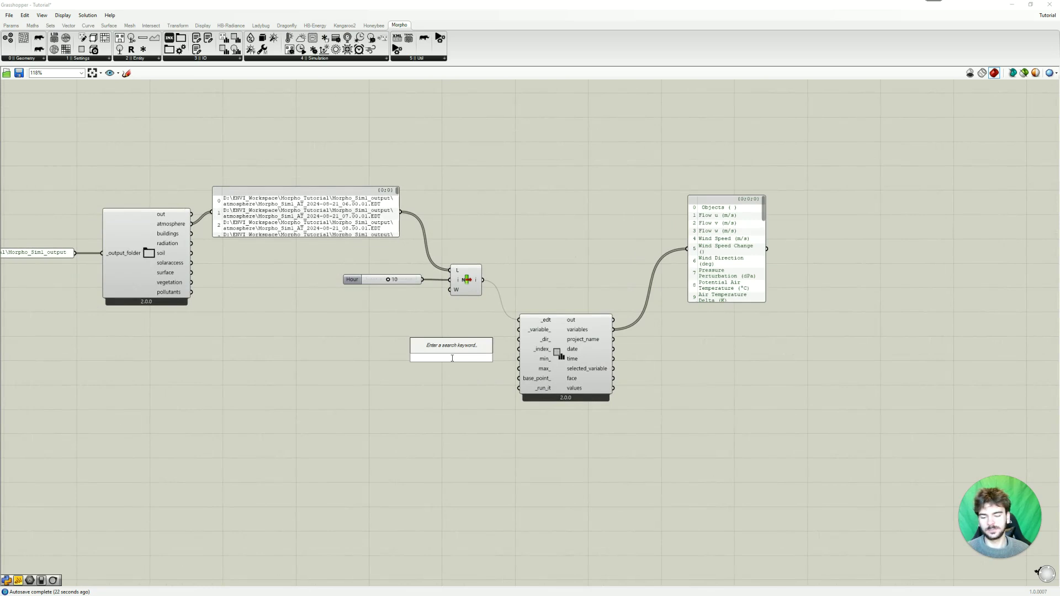
type("\"va")
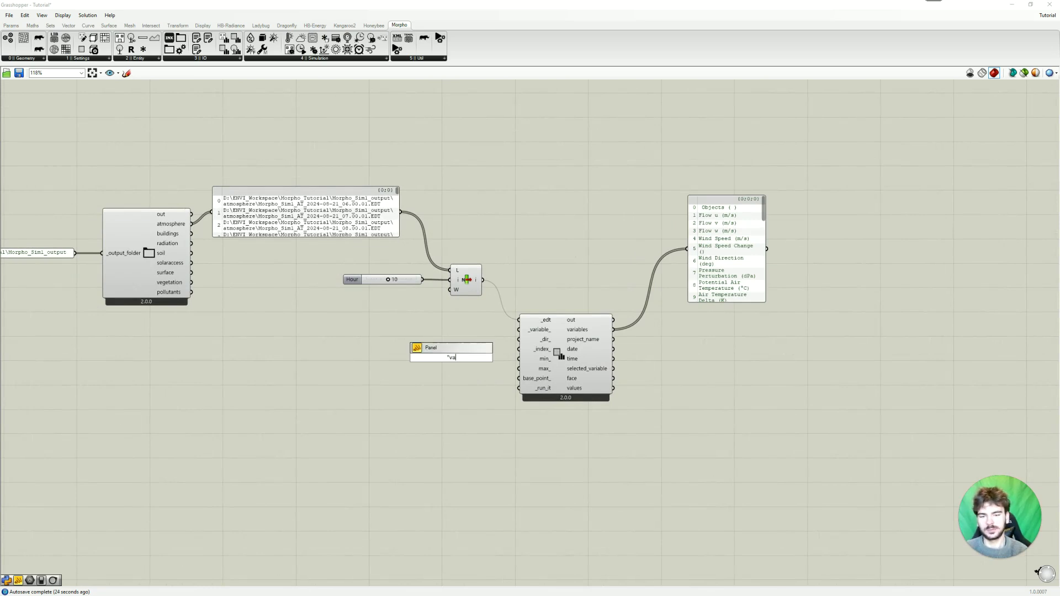
key("BackSpace")
key("BackSpace")
key("BackSpace")
type("value list")
key("Return")
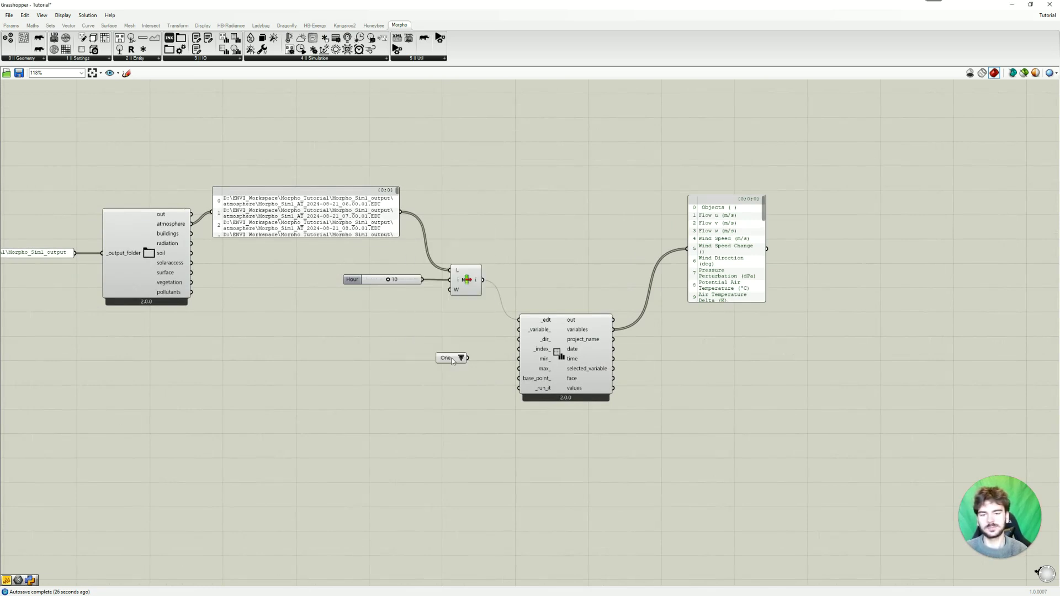
left_click_drag(453, 360, 443, 338)
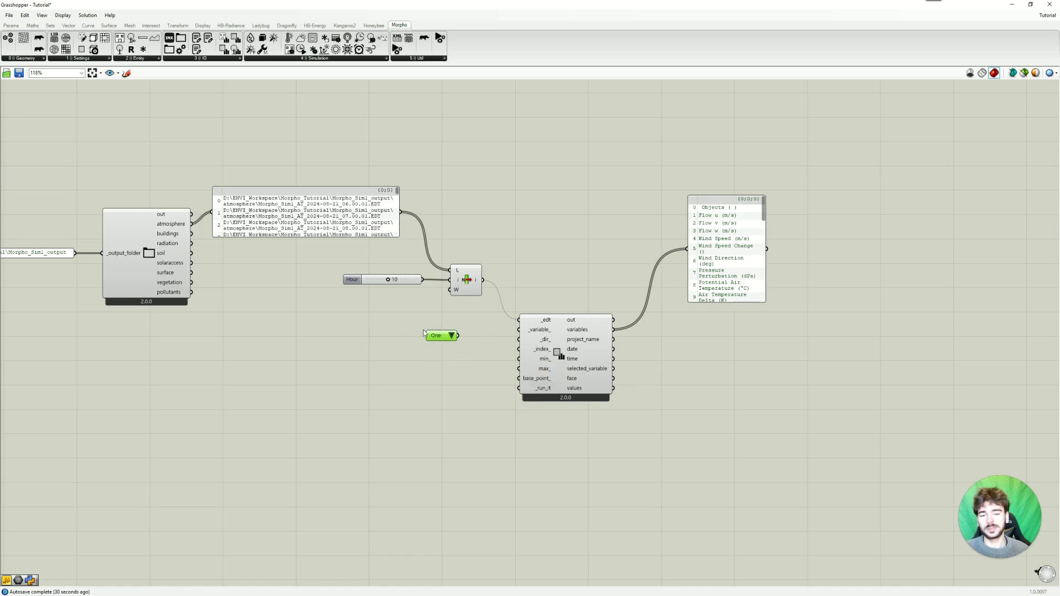
left_click_drag(441, 341, 407, 368)
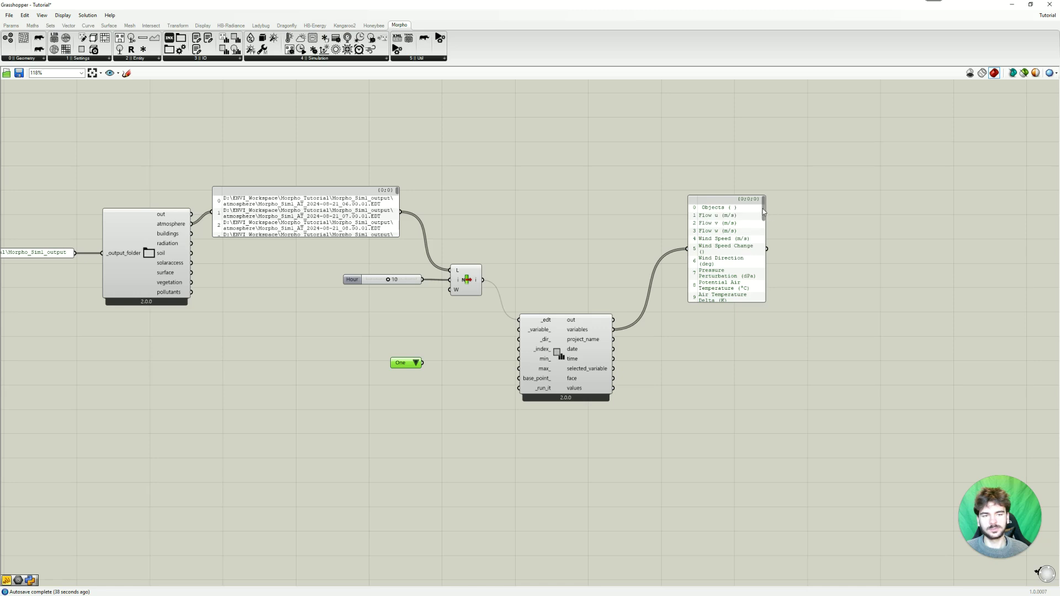
mouse_move(763, 212)
left_mouse_down()
mouse_move(710, 305)
mouse_move(769, 206)
left_mouse_up()
mouse_move(533, 332)
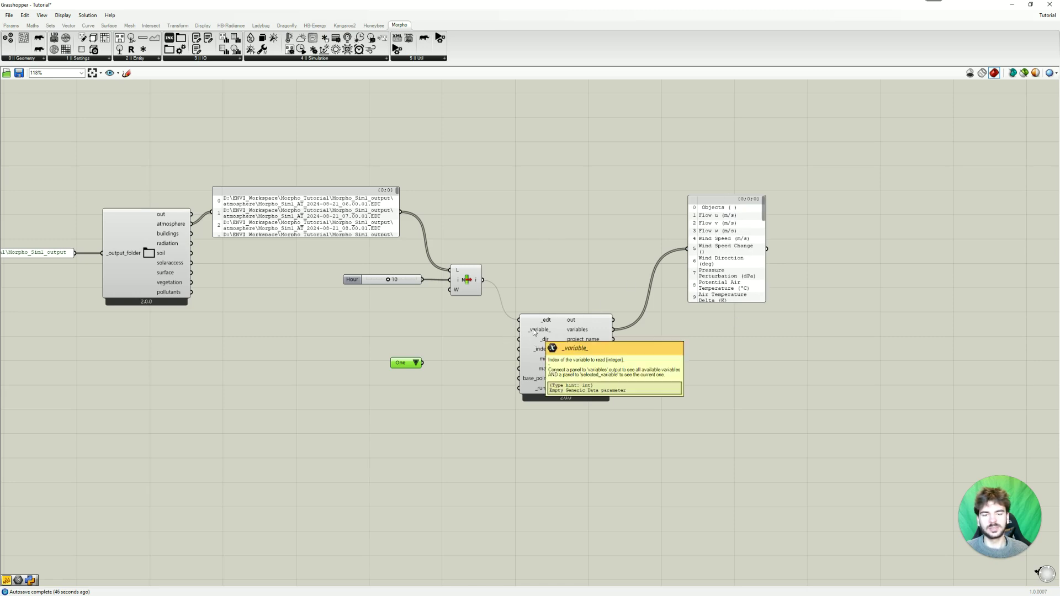
left_click_drag(398, 369, 437, 366)
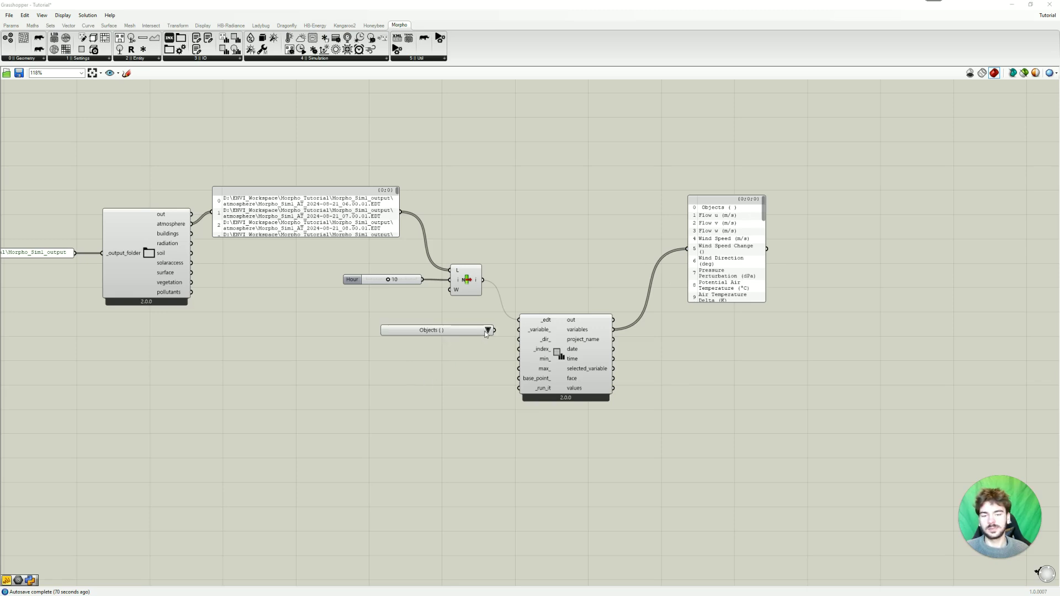
- Switch the value list to a check list and back to a dropdown, keeping Objects ( )
left_click(488, 331)
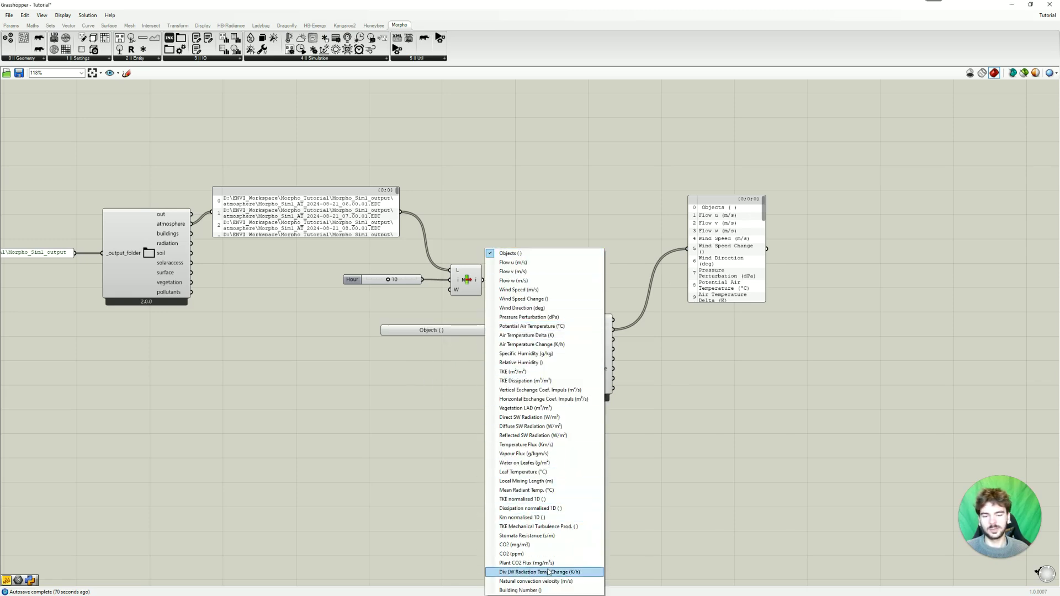
left_click(476, 333)
right_click(439, 330)
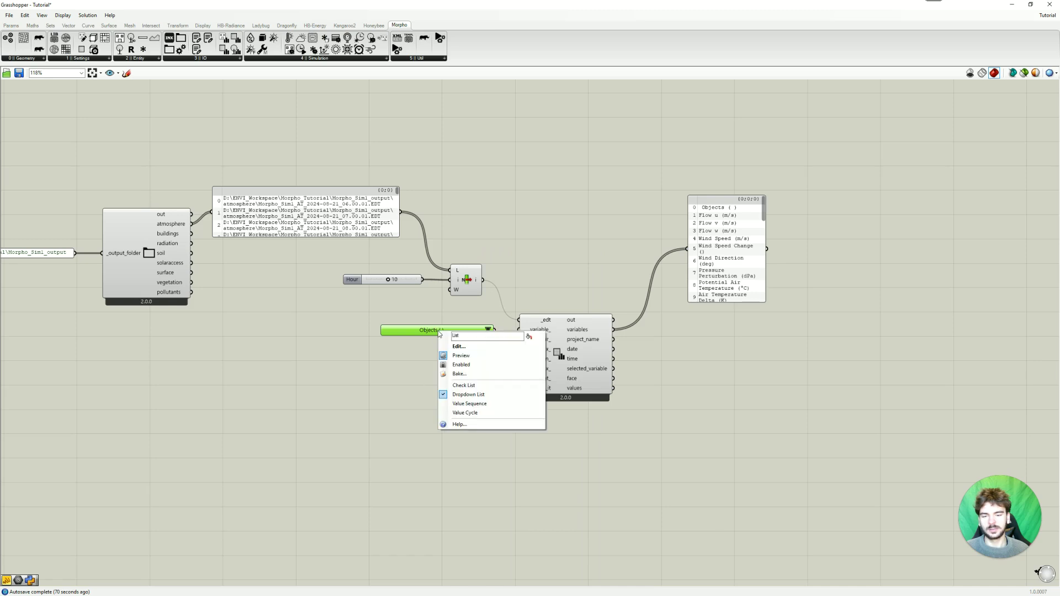
left_click(482, 385)
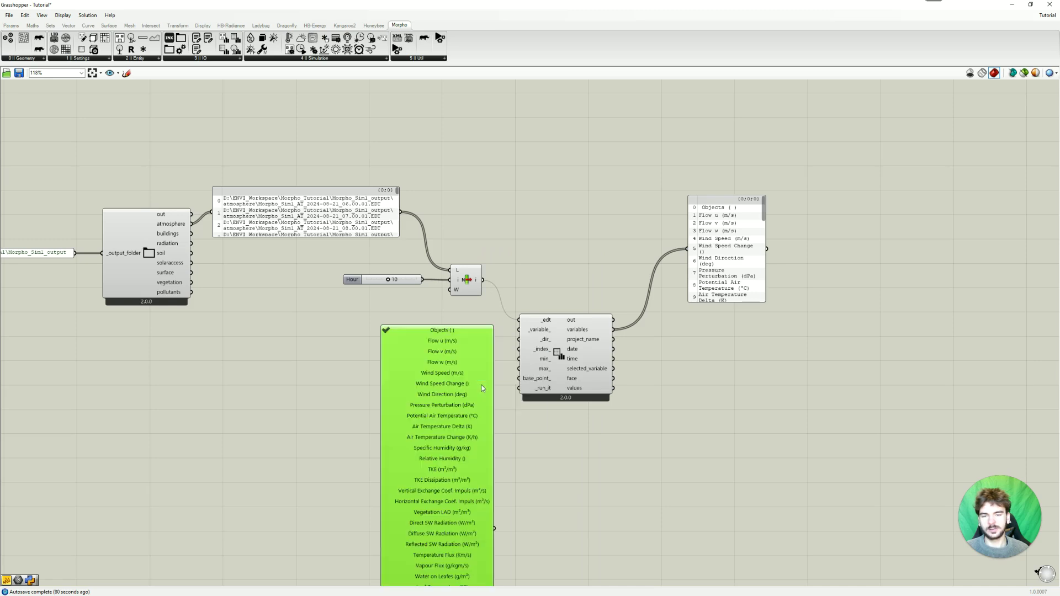
scroll(482, 387, "down", 3)
right_click(434, 410)
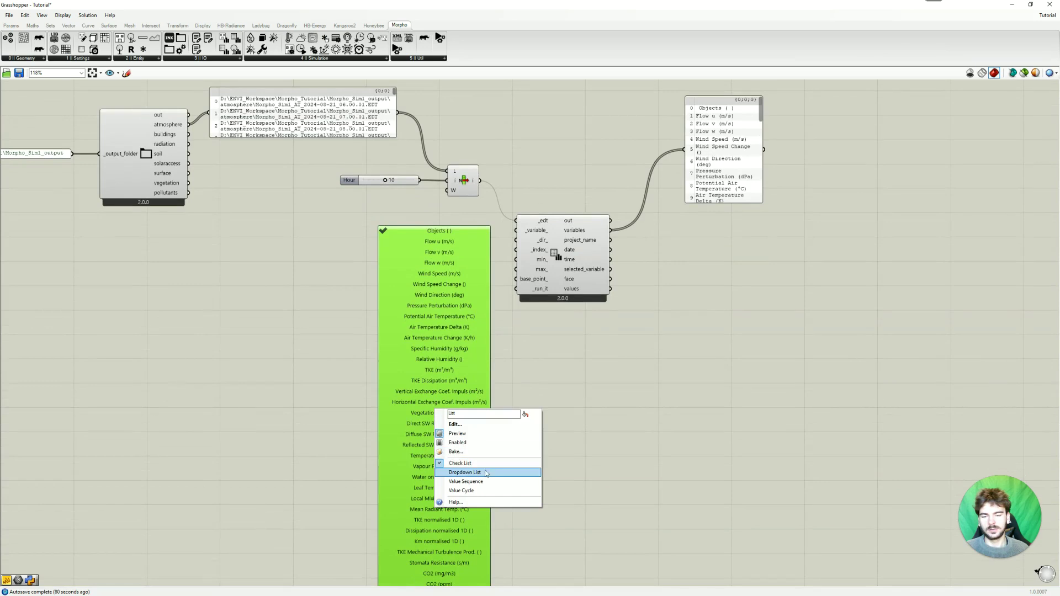
left_click(484, 473)
- Review the 38 variable constants (0–37) in the editor, then wire the list into _variable_
right_click(440, 232)
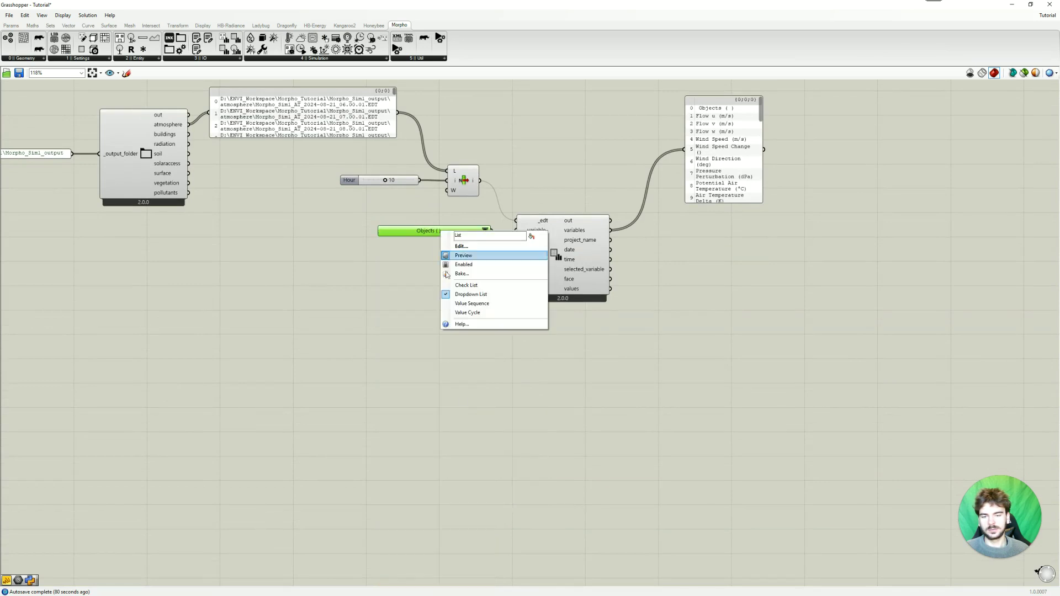
left_click(484, 247)
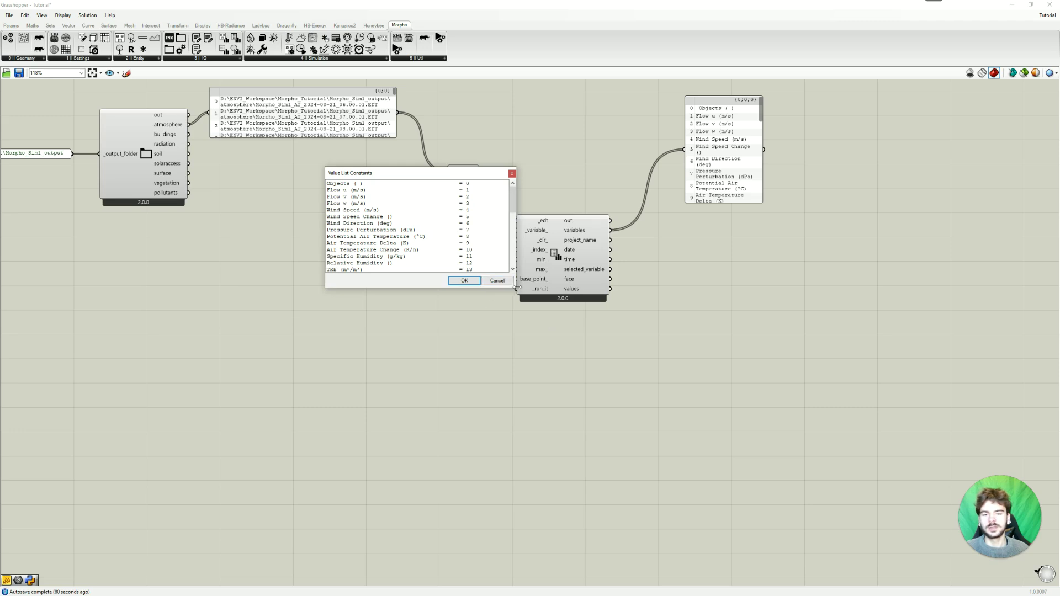
left_click_drag(516, 289, 528, 522)
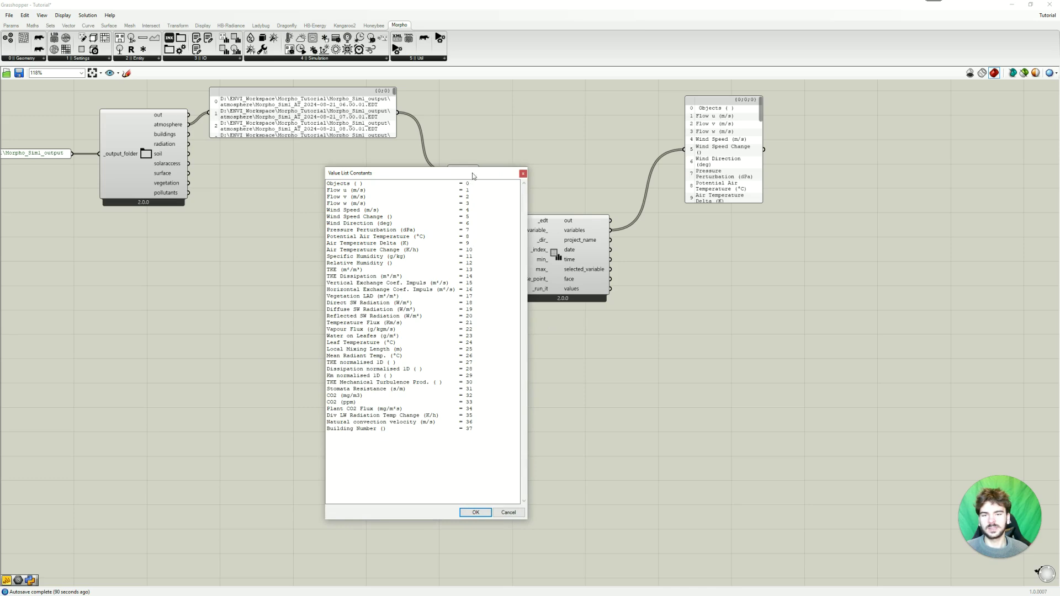
left_click(524, 174)
left_click(479, 267)
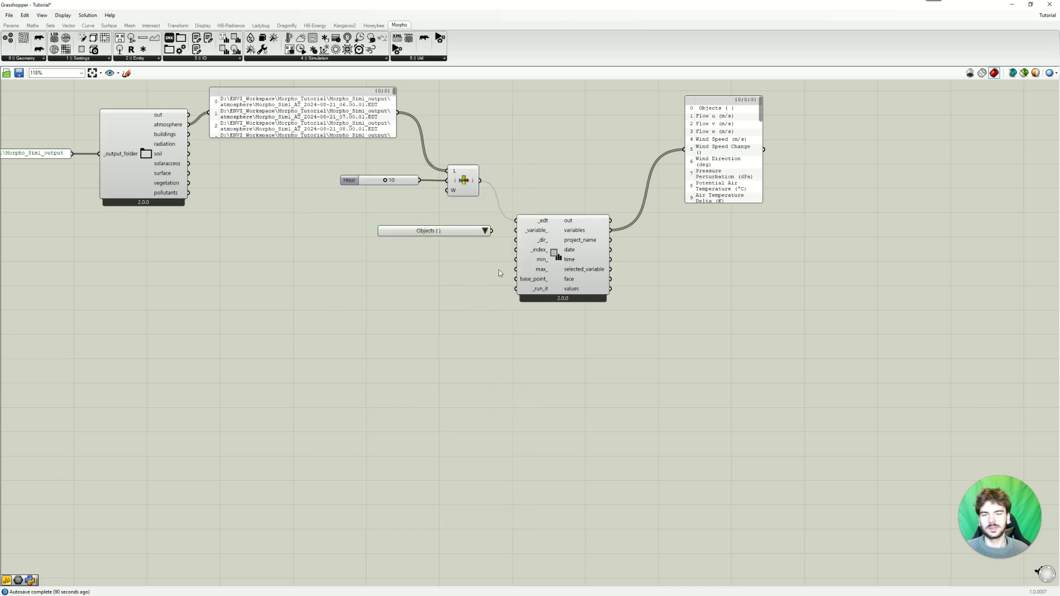
left_click_drag(491, 231, 516, 231)
- Select Potential Air Temperature (°C) in the variable value list and align the list
right_click_drag(465, 260, 465, 306)
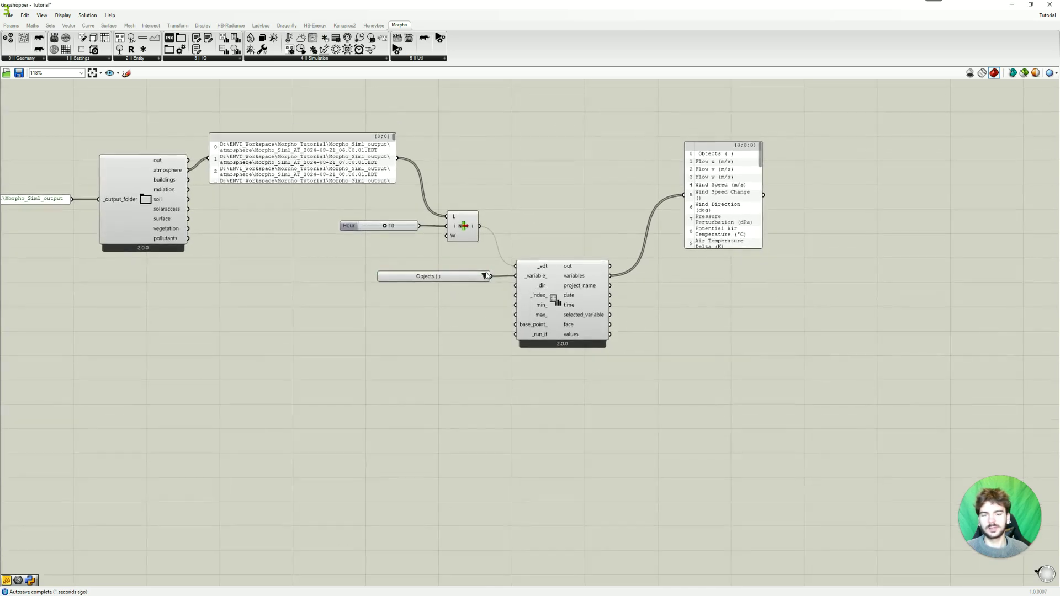
left_click(485, 276)
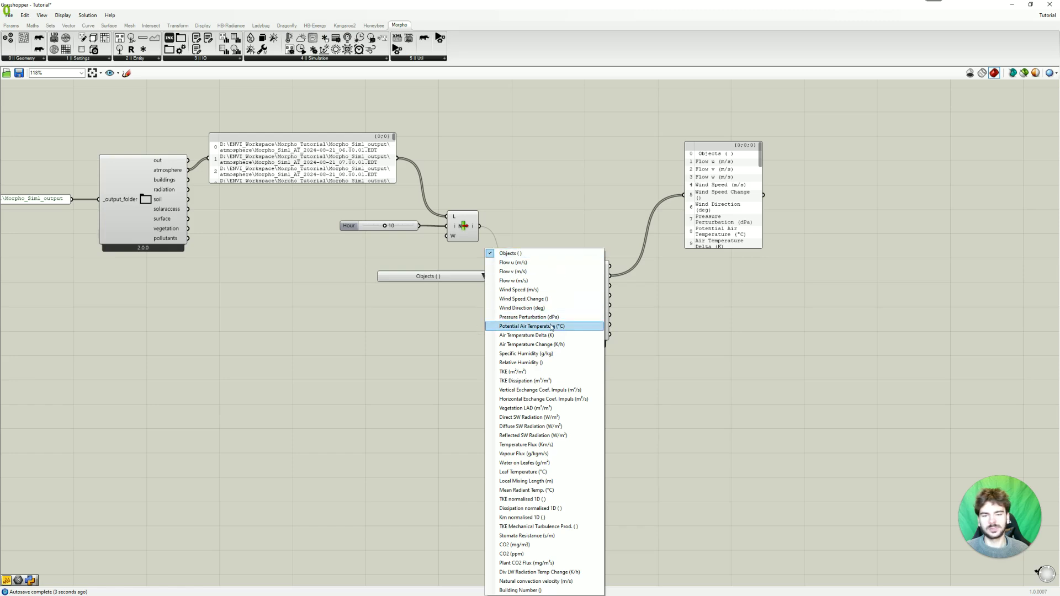
left_click(510, 327)
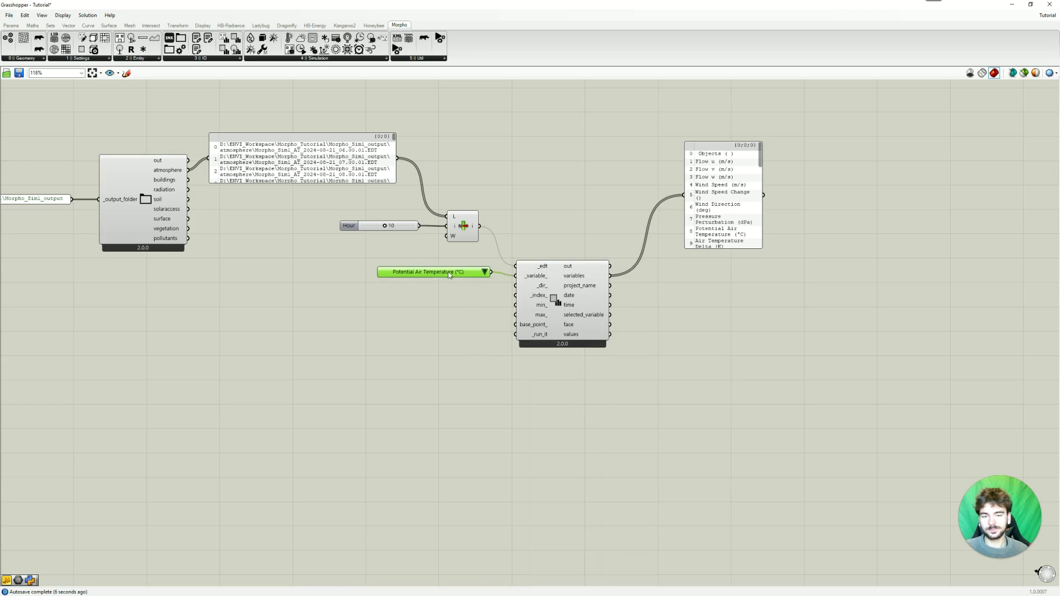
left_click(445, 326)
right_click_drag(446, 326, 505, 354)
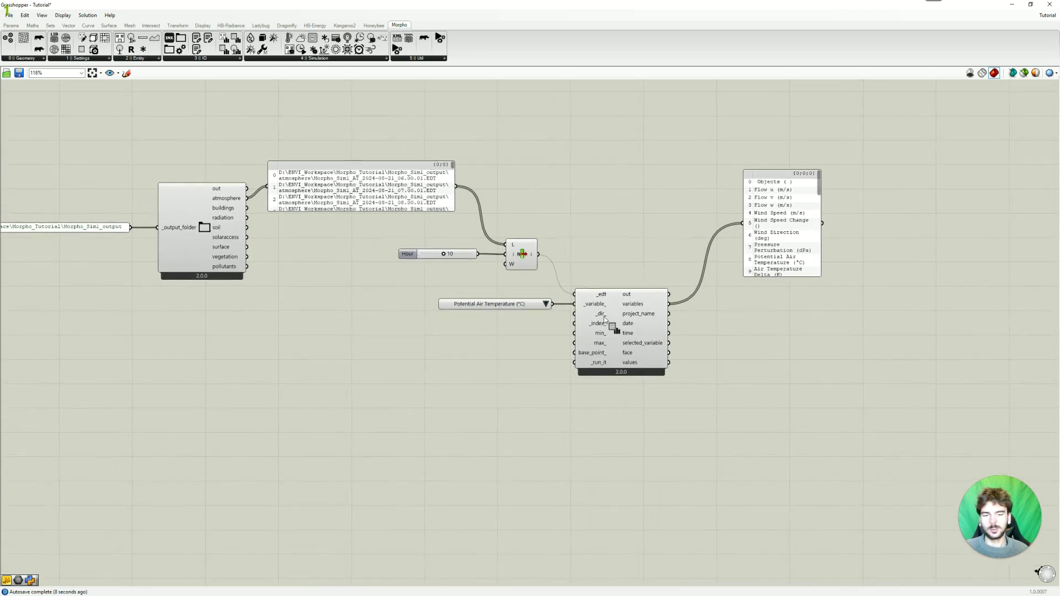
mouse_move(603, 320)
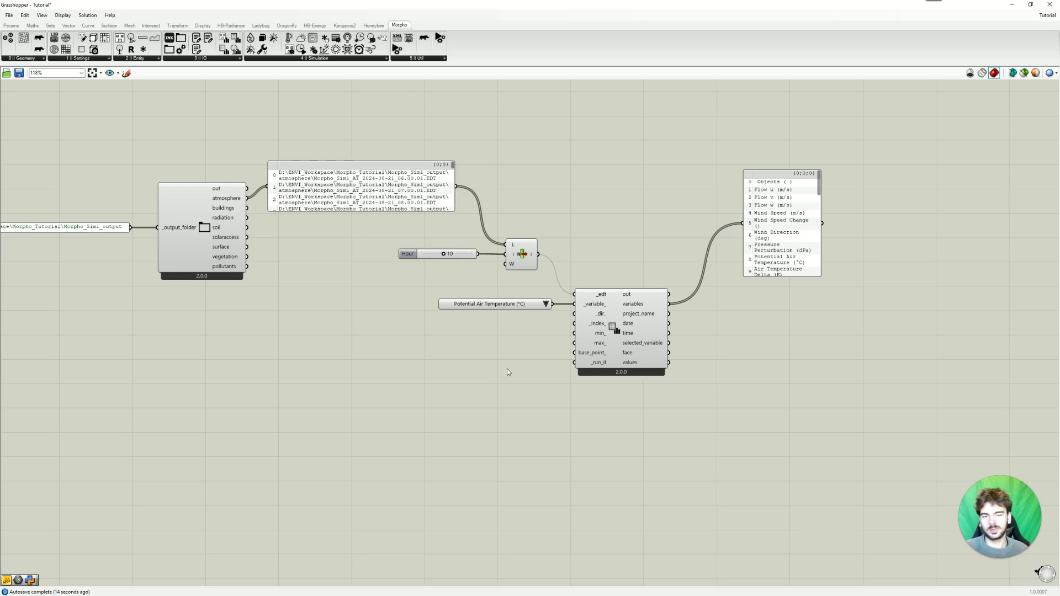
left_click_drag(523, 307, 521, 302)
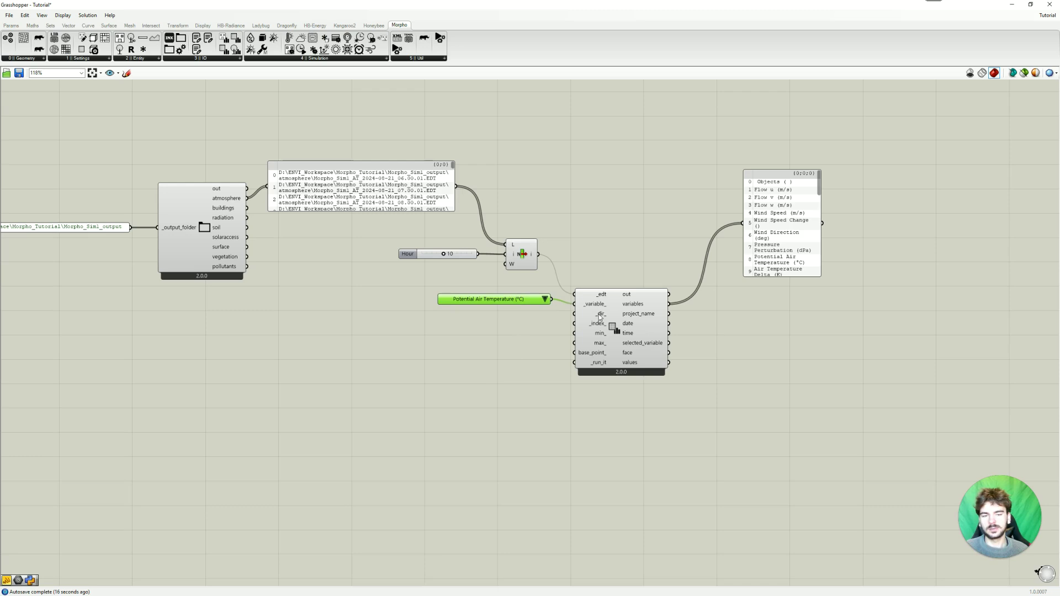
- Add a second Value List and replace its entries with X = 0, Y = 1, Z = 2
double_click(515, 339)
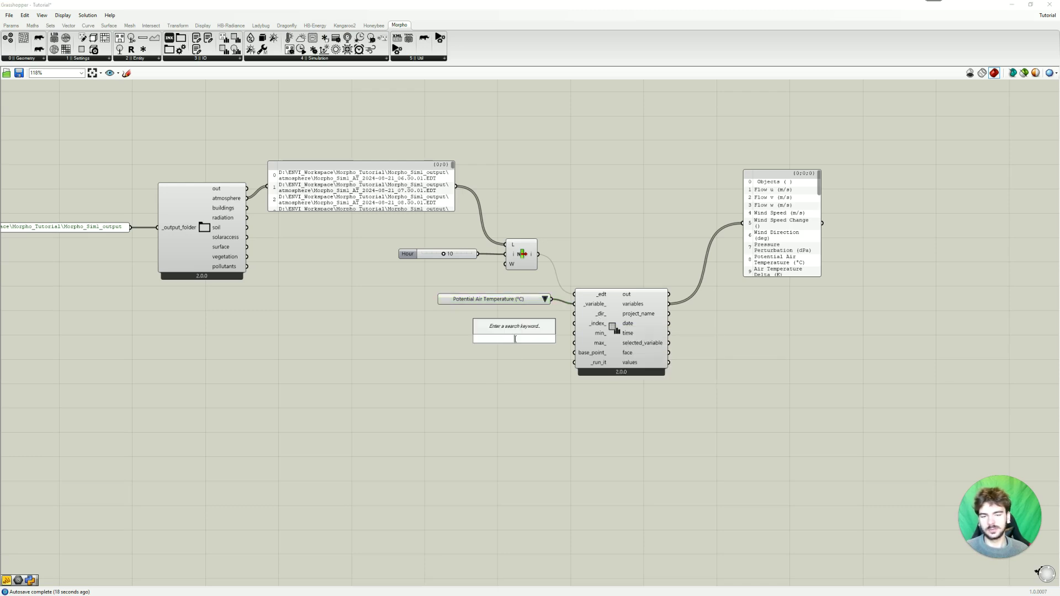
type("vlue")
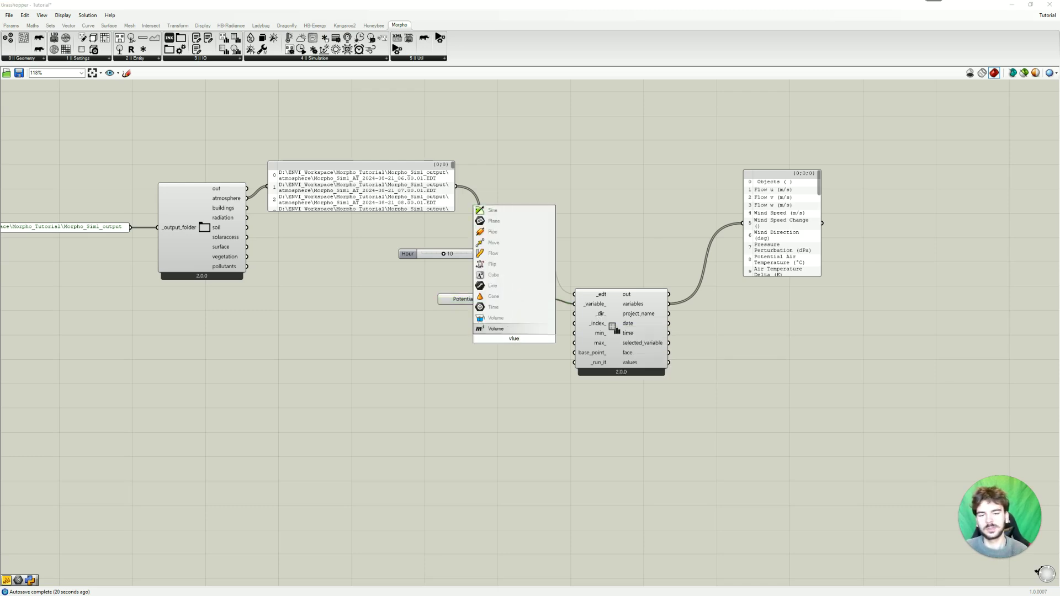
key("BackSpace")
key("BackSpace")
key("BackSpace")
type("alue")
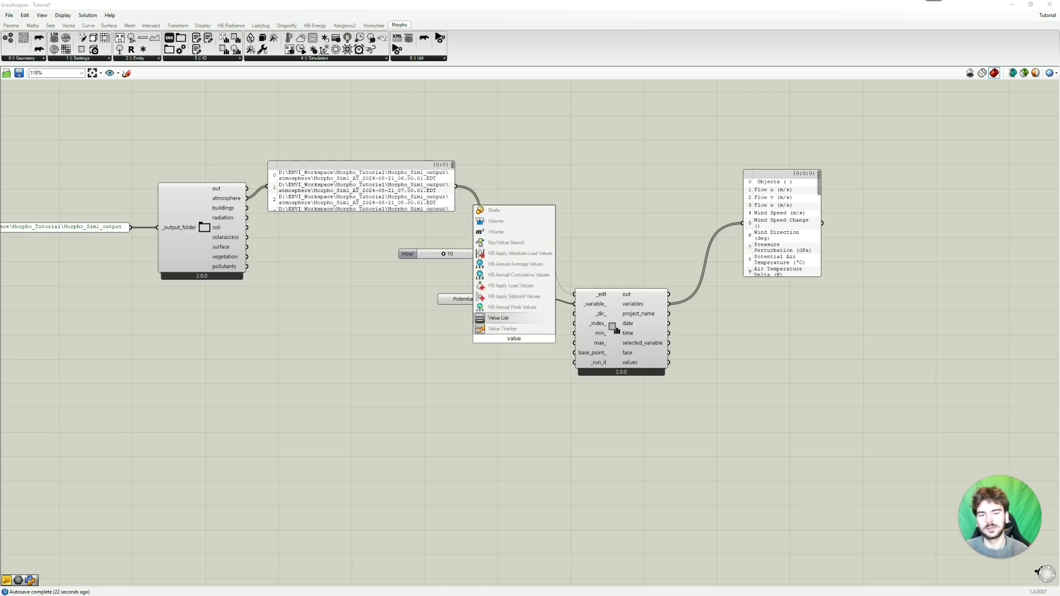
left_click(498, 318)
double_click(509, 353)
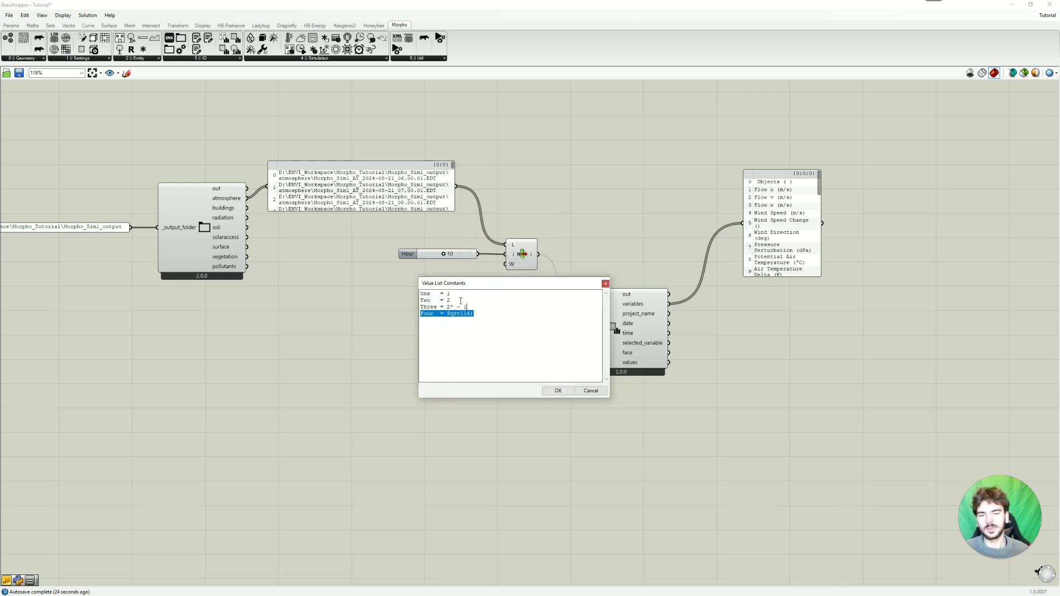
key("ctrl+a")
type("X")
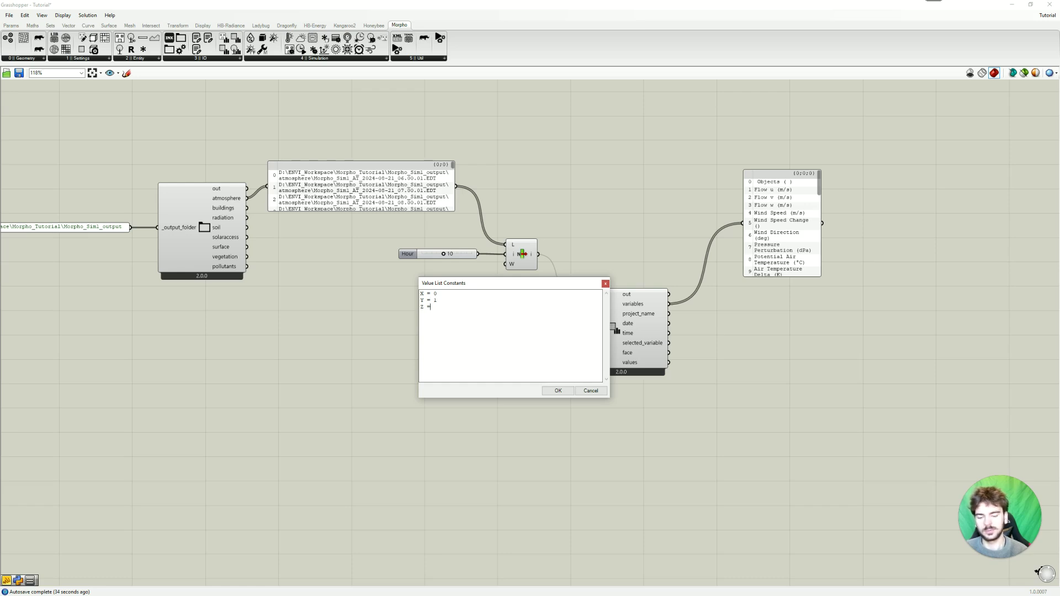
left_click(565, 392)
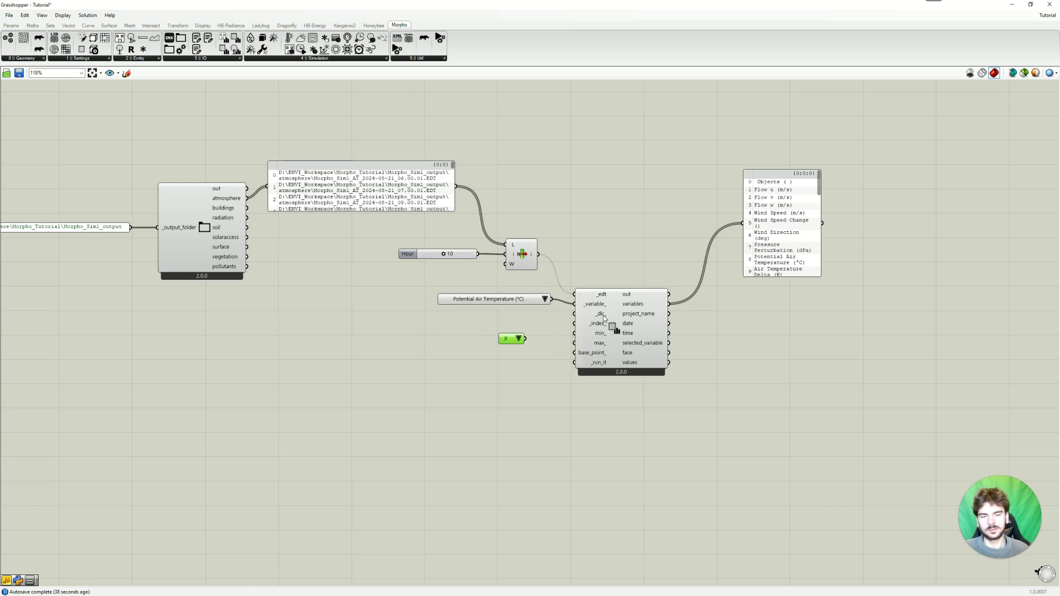
- Wire the direction list into the reader's _dir_ input and switch it from X to Z
mouse_move(604, 318)
left_click_drag(512, 343, 532, 316)
left_click(519, 298)
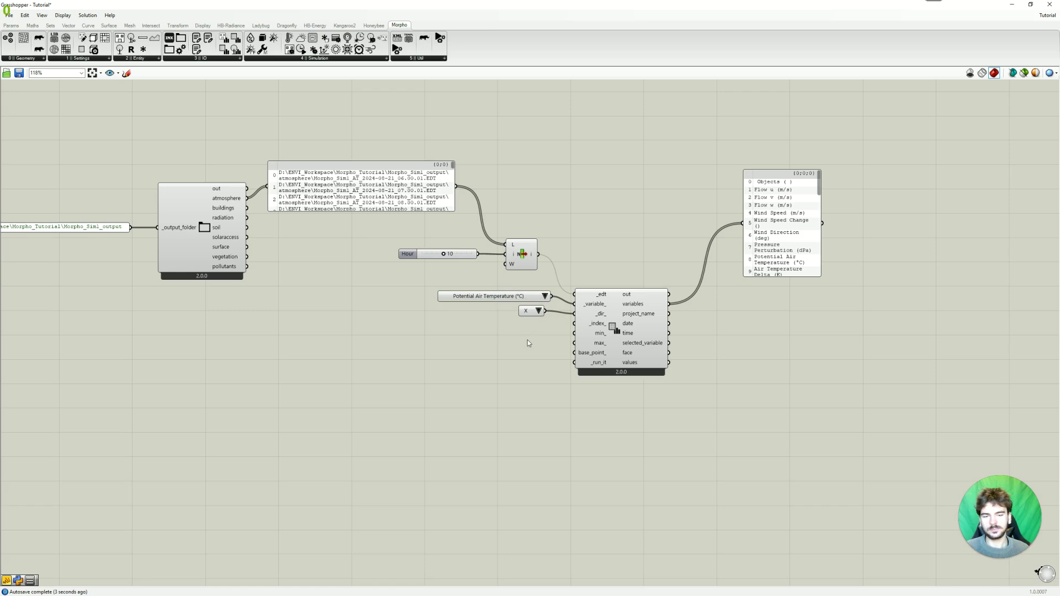
mouse_move(601, 327)
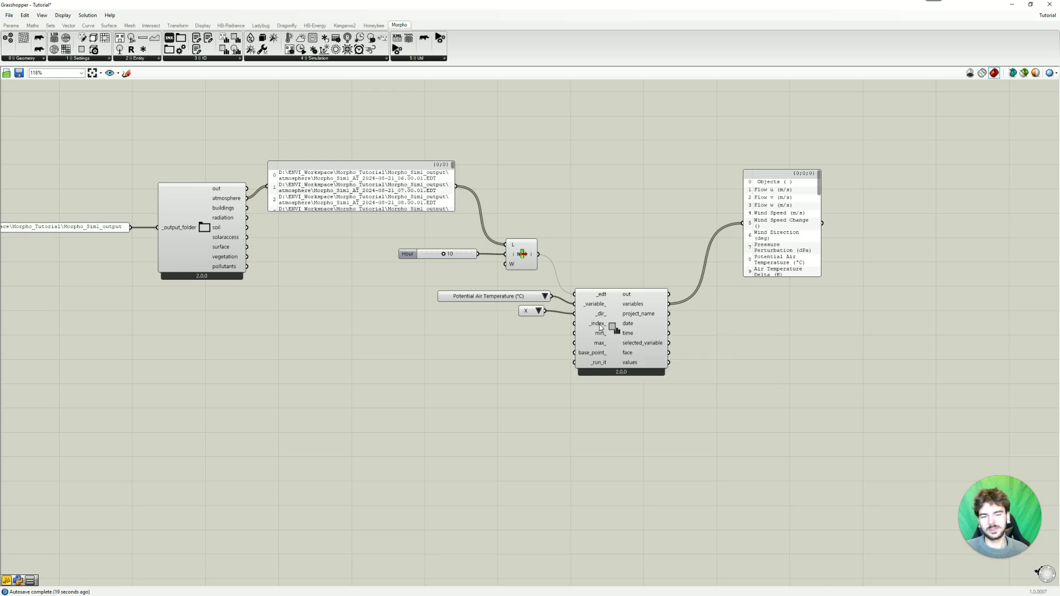
right_click_drag(488, 347, 493, 358)
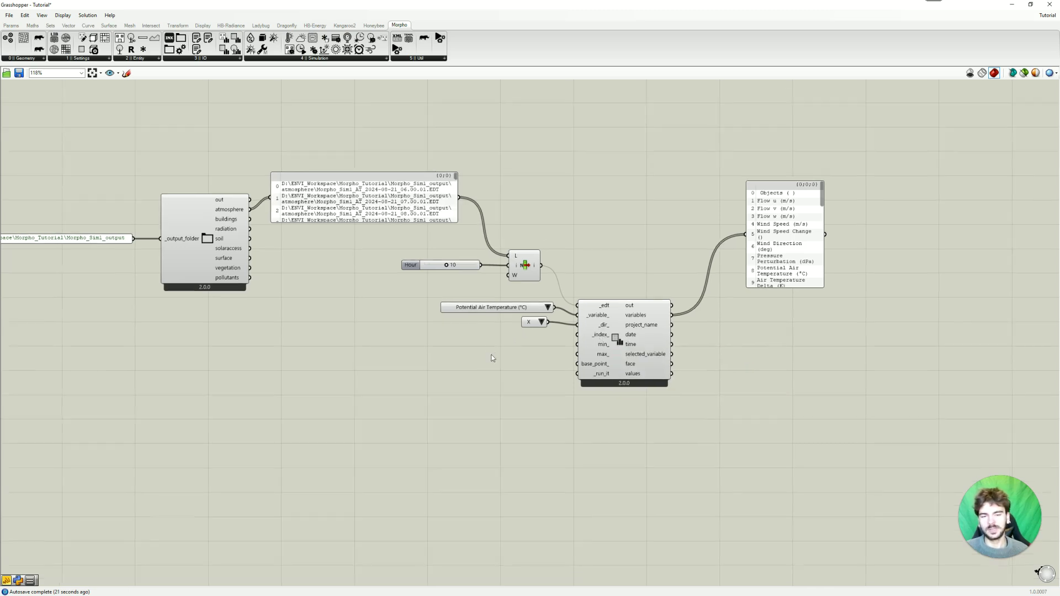
left_click(542, 322)
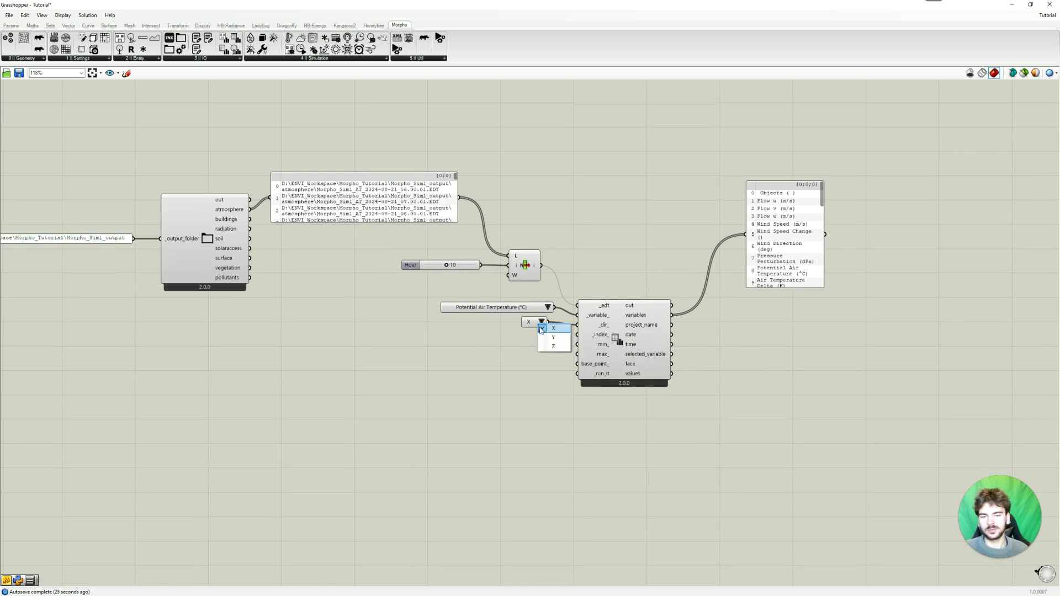
left_click(562, 348)
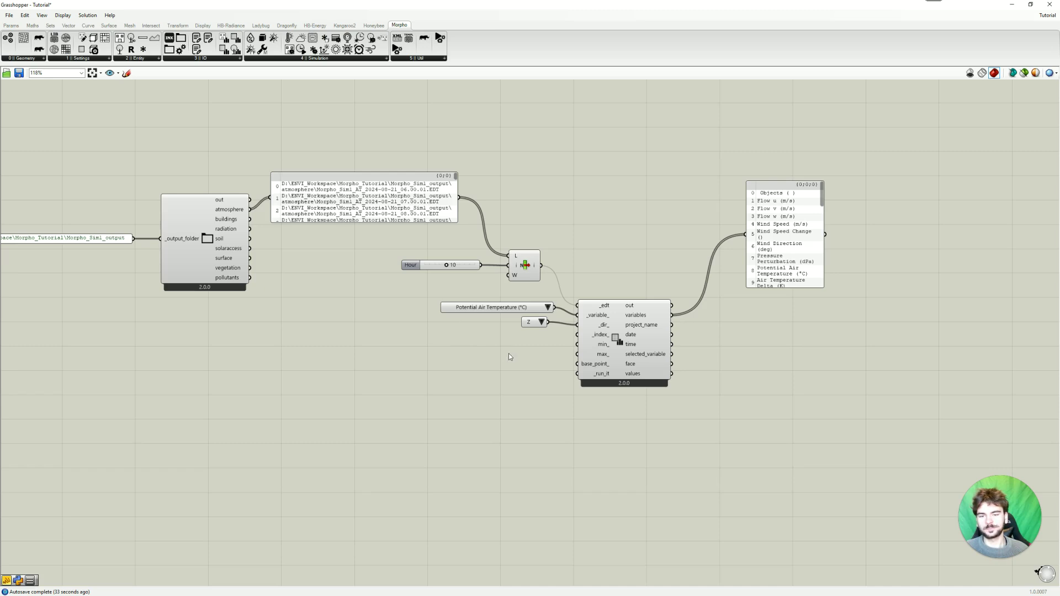
- Insert a Number Slider through the canvas search for 'slider'
double_click(475, 351)
type("slider")
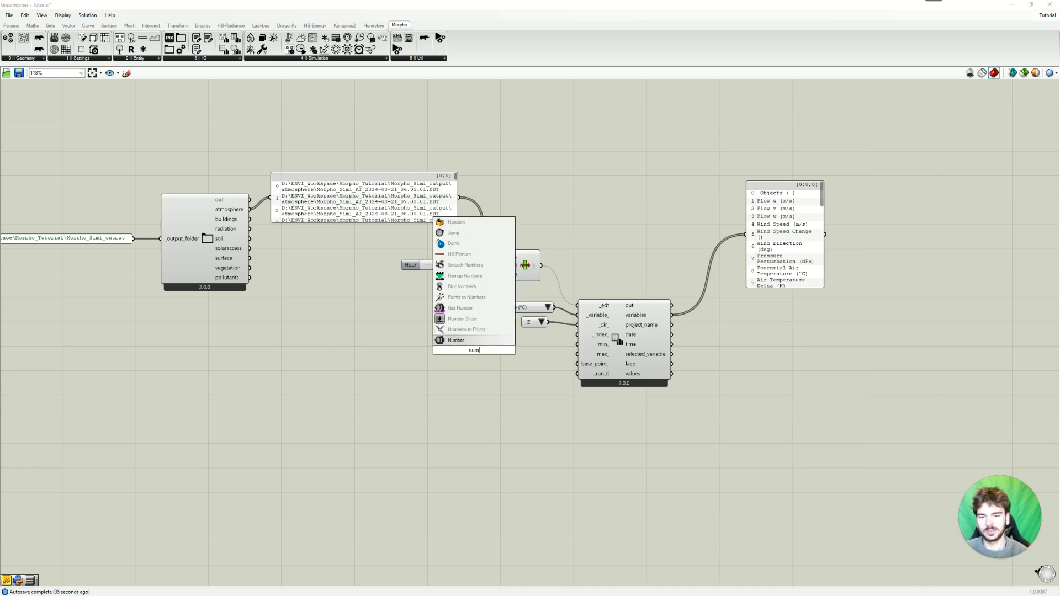
key("Return")
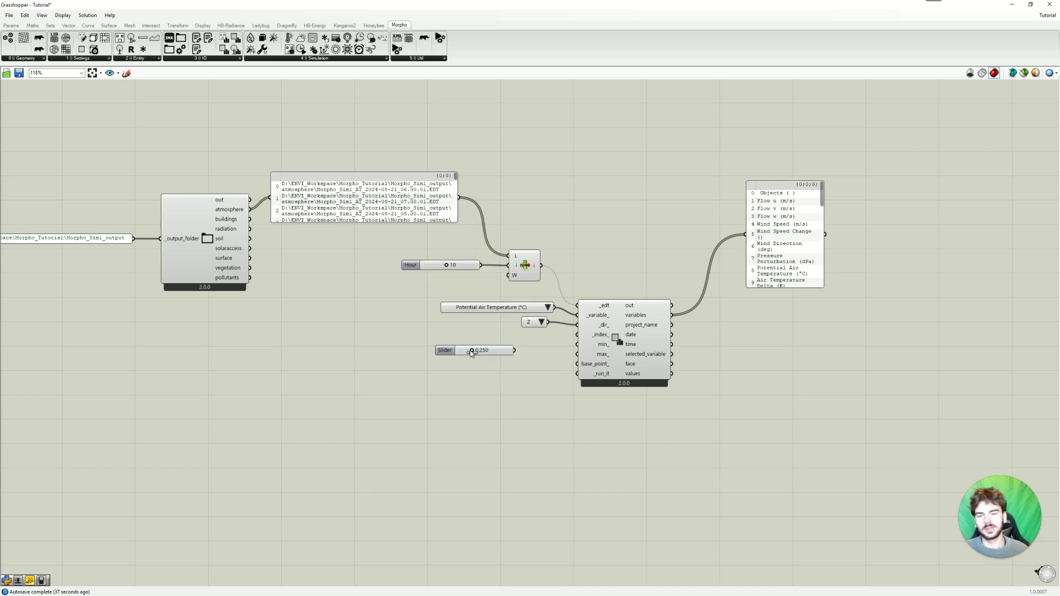
- Name the slider Height, use whole numbers (0 digits) and set its maximum to 100
double_click(453, 350)
left_click(459, 285)
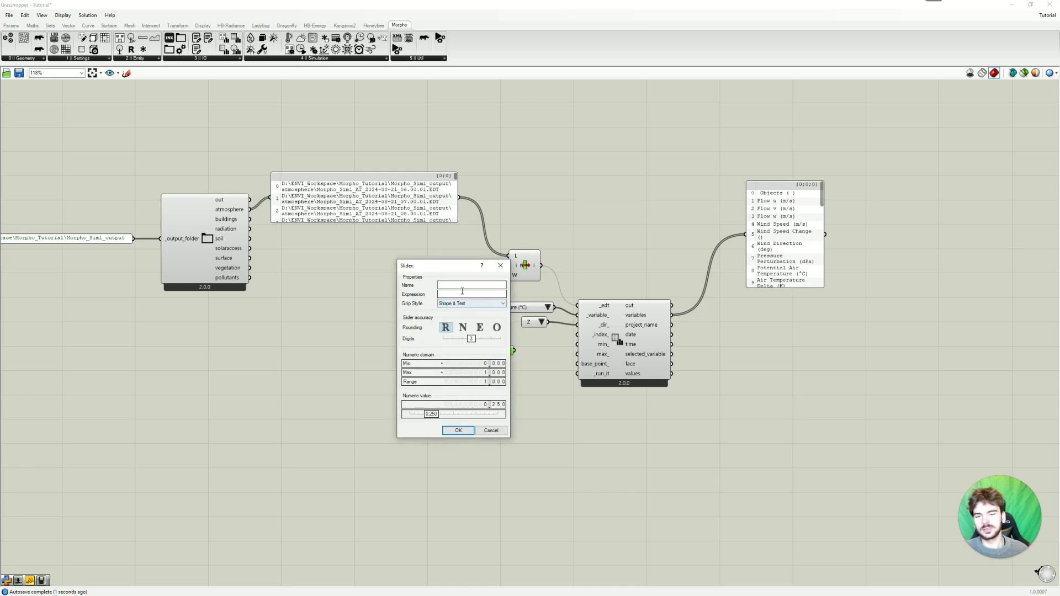
type("Height")
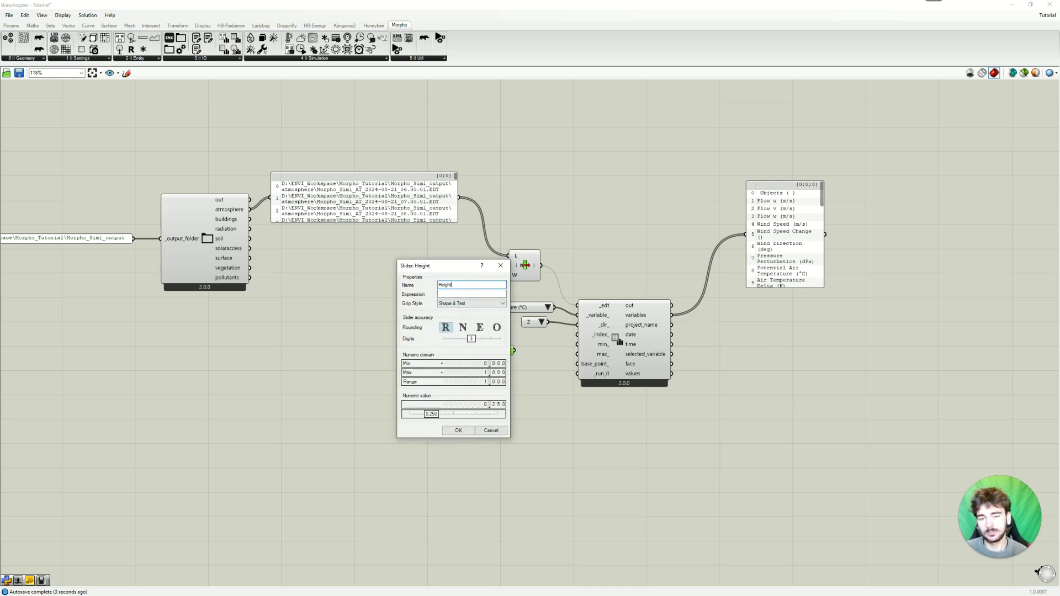
left_click_drag(471, 339, 425, 340)
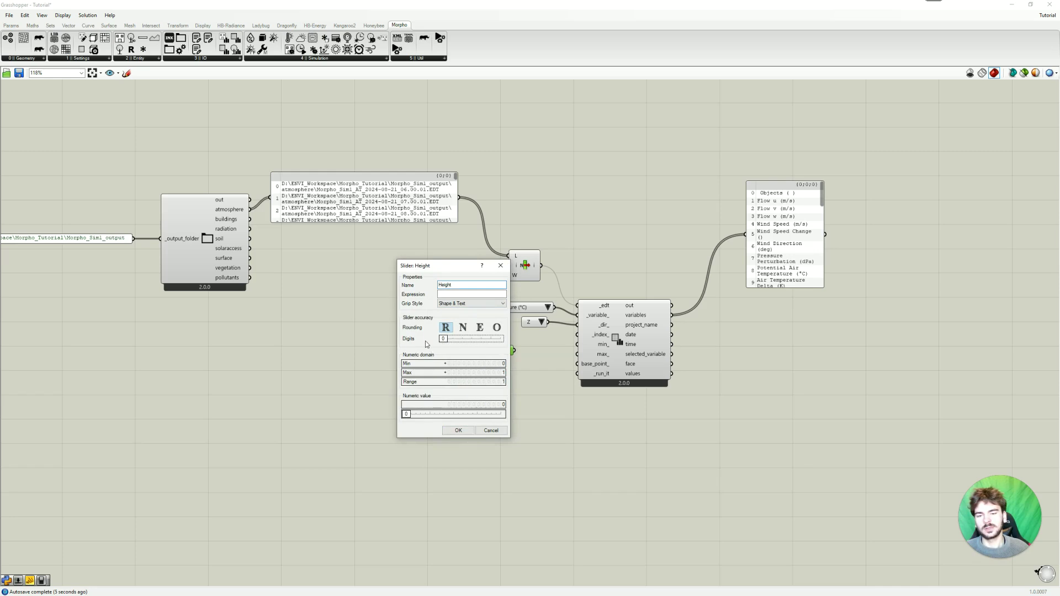
left_click(504, 378)
left_click(504, 378)
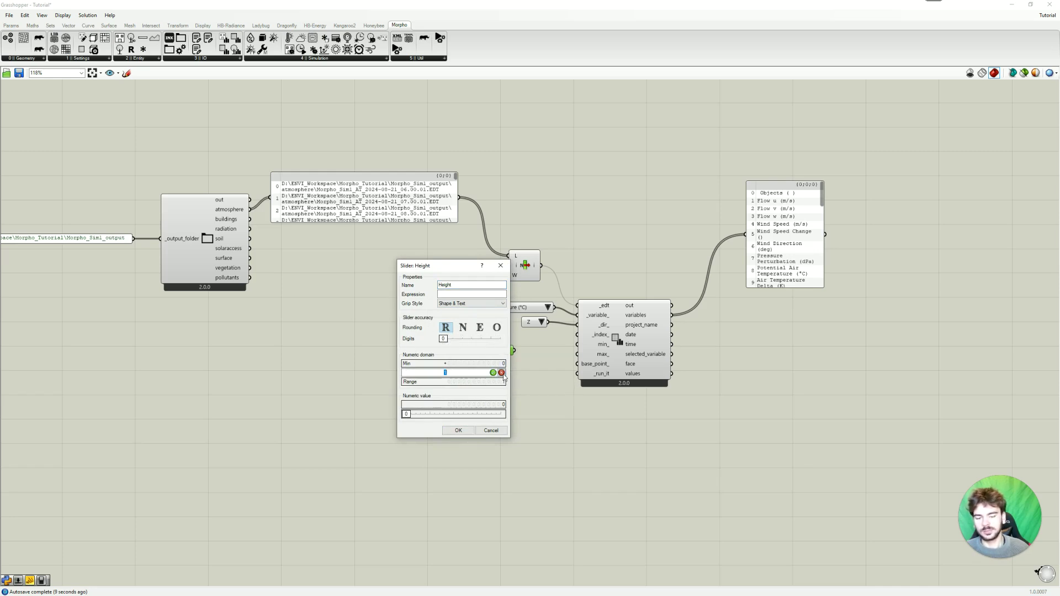
type("100")
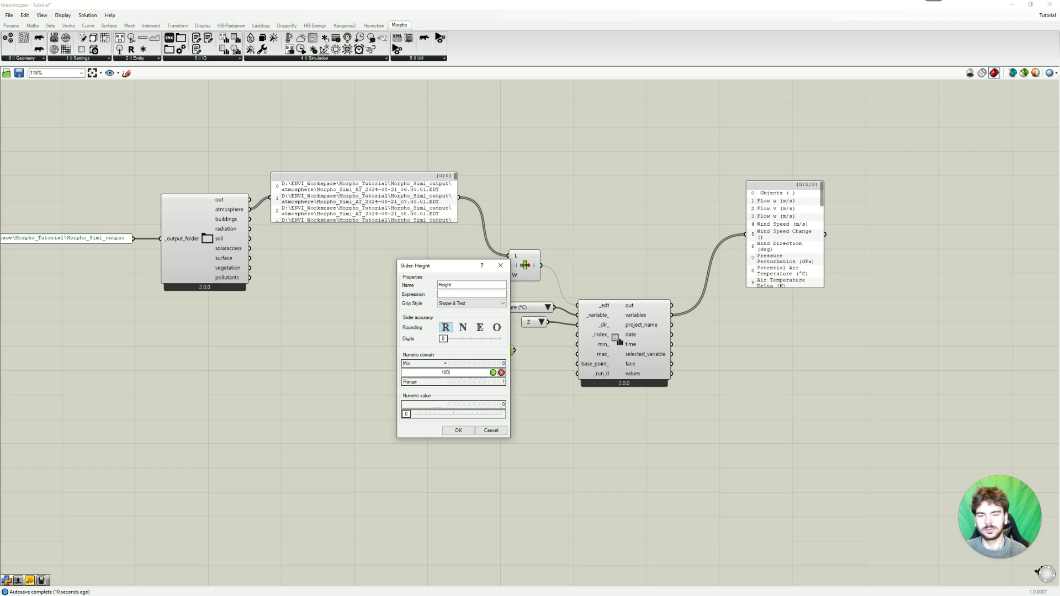
left_click(493, 372)
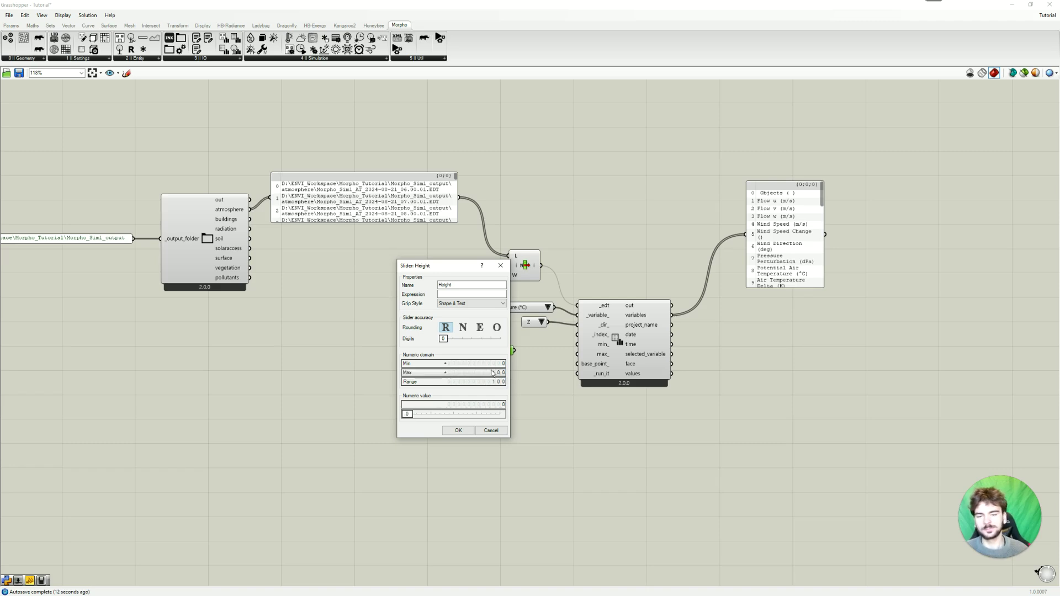
left_click(458, 430)
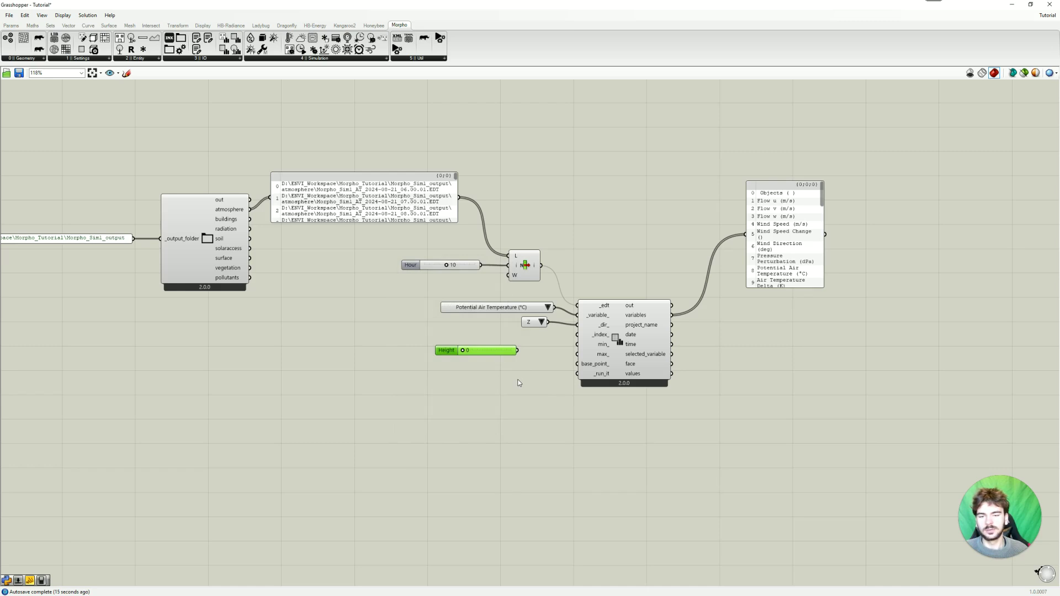
- Set the Height slider to 37 and line it up with the _index_ input
left_click_drag(453, 352, 578, 334)
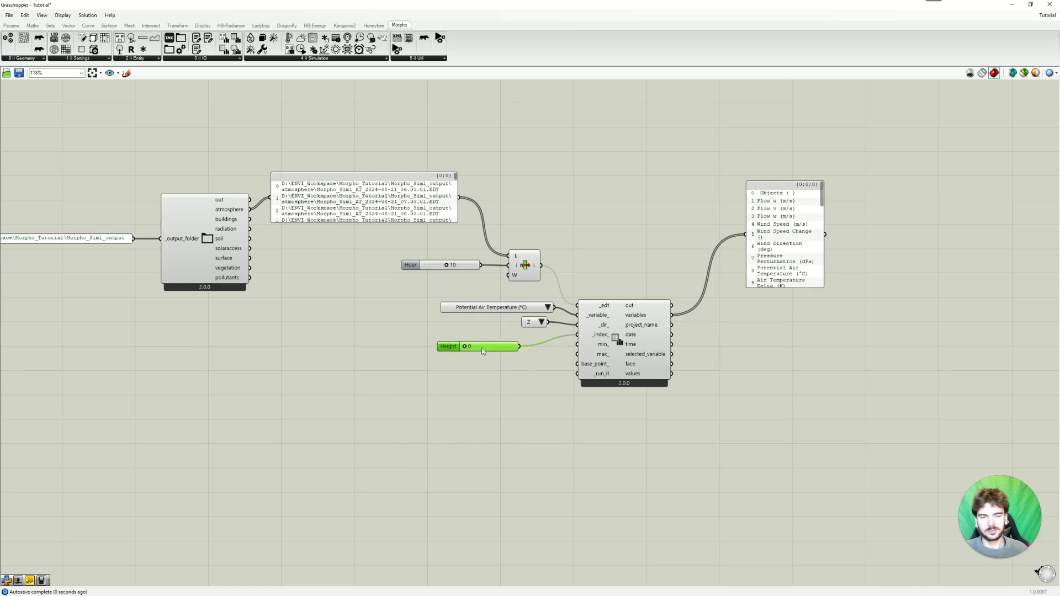
left_click_drag(466, 347, 490, 337)
left_click(502, 364)
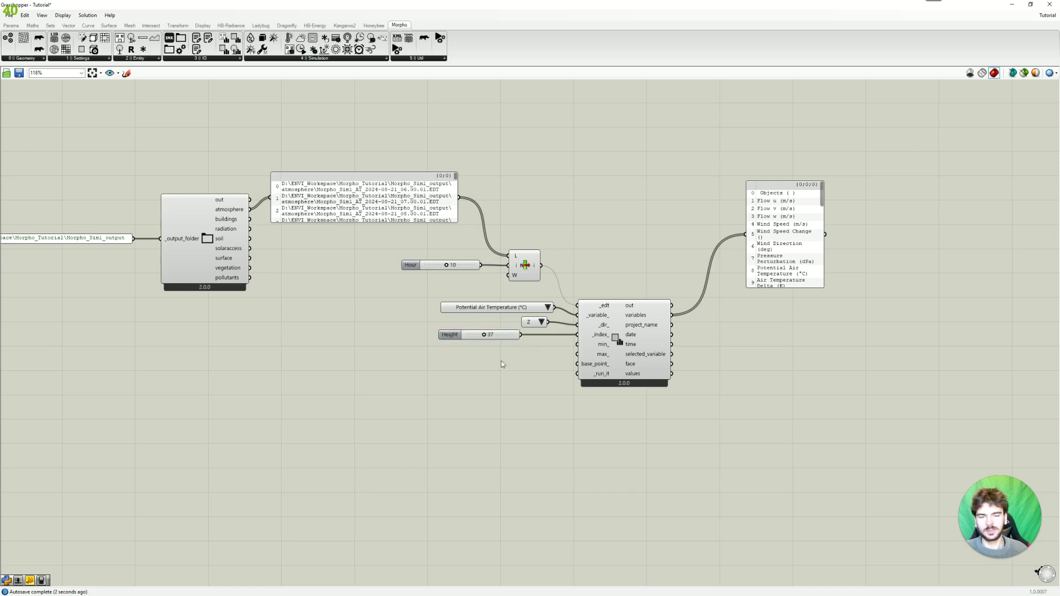
- Create a panel with the value 15 and wire it to min_
right_click_drag(501, 364, 527, 353)
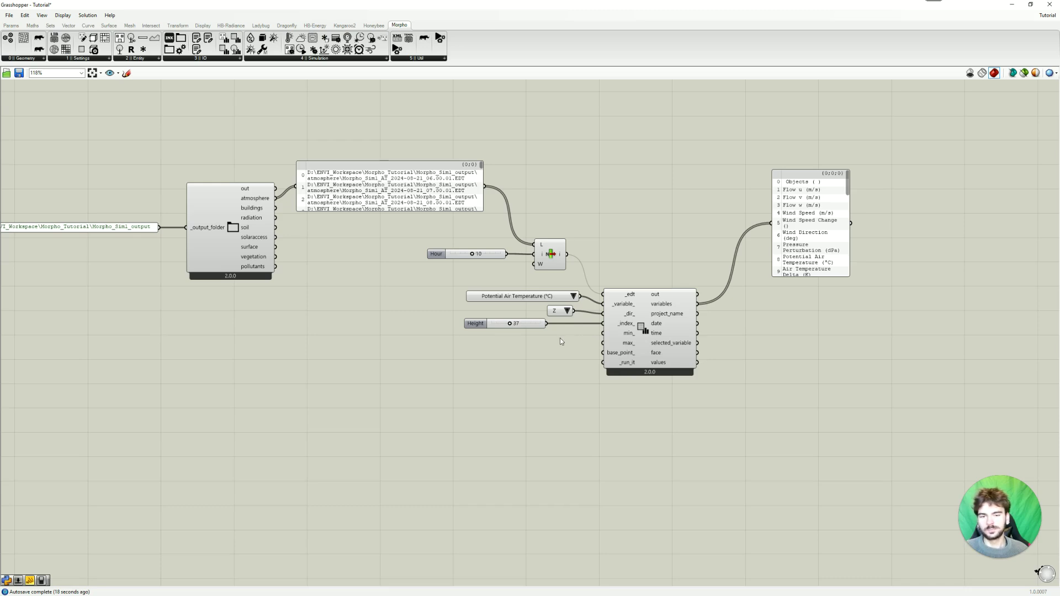
double_click(560, 338)
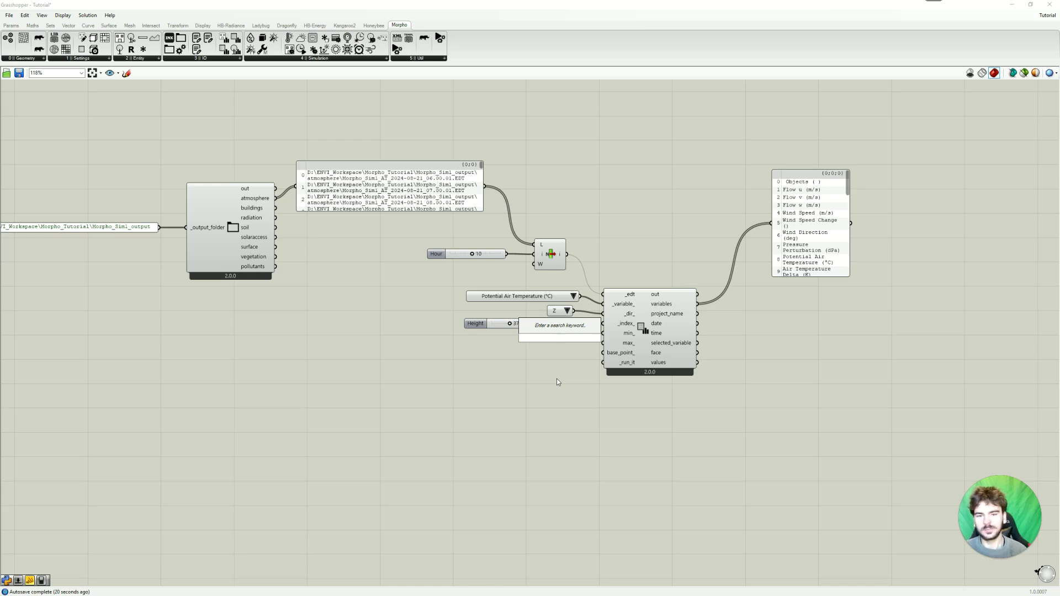
type("\"145")
key("Return")
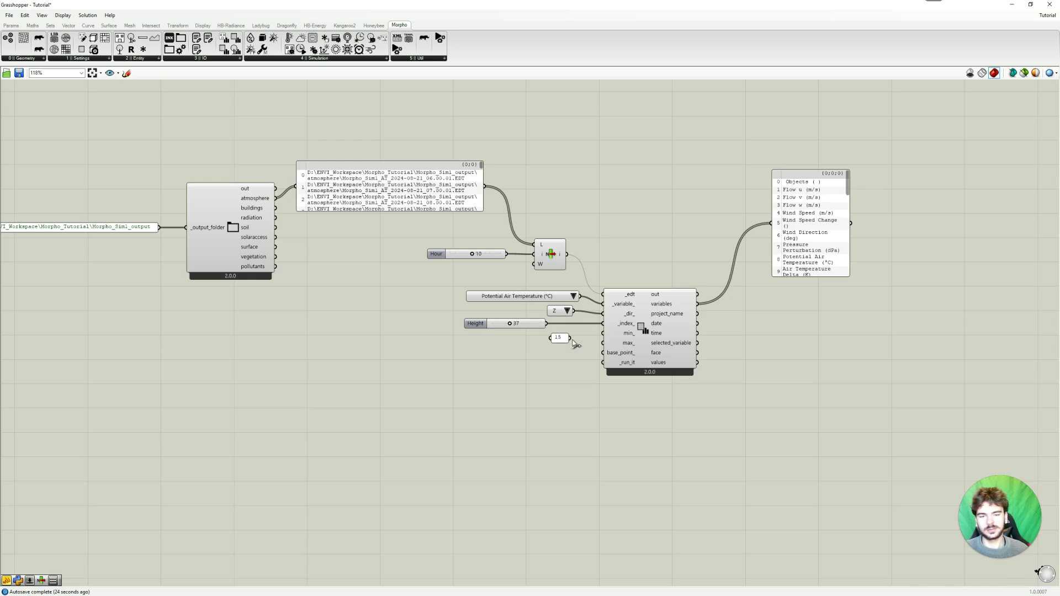
left_click_drag(569, 337, 613, 340)
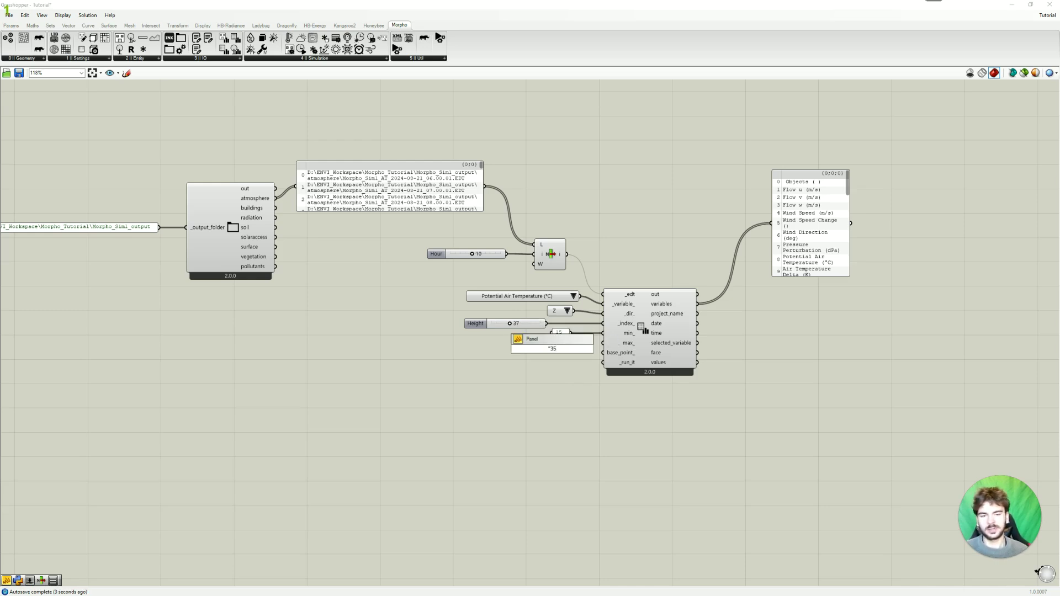
- Create a panel with the value 35 and wire it to max_
key("Return")
mouse_move(563, 349)
left_mouse_down()
mouse_move(603, 343)
mouse_move(563, 348)
left_mouse_up()
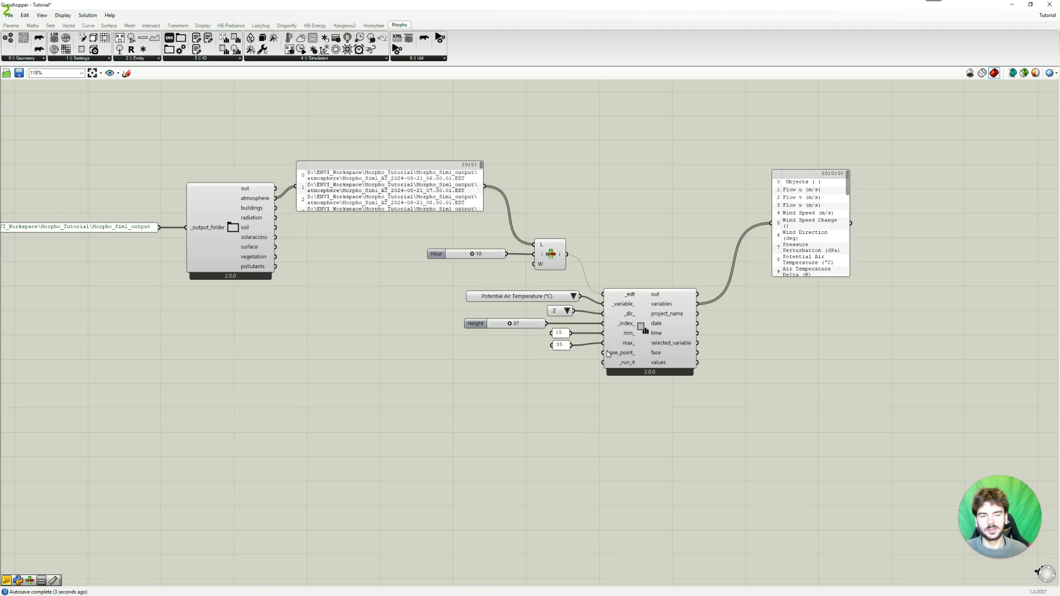
mouse_move(604, 356)
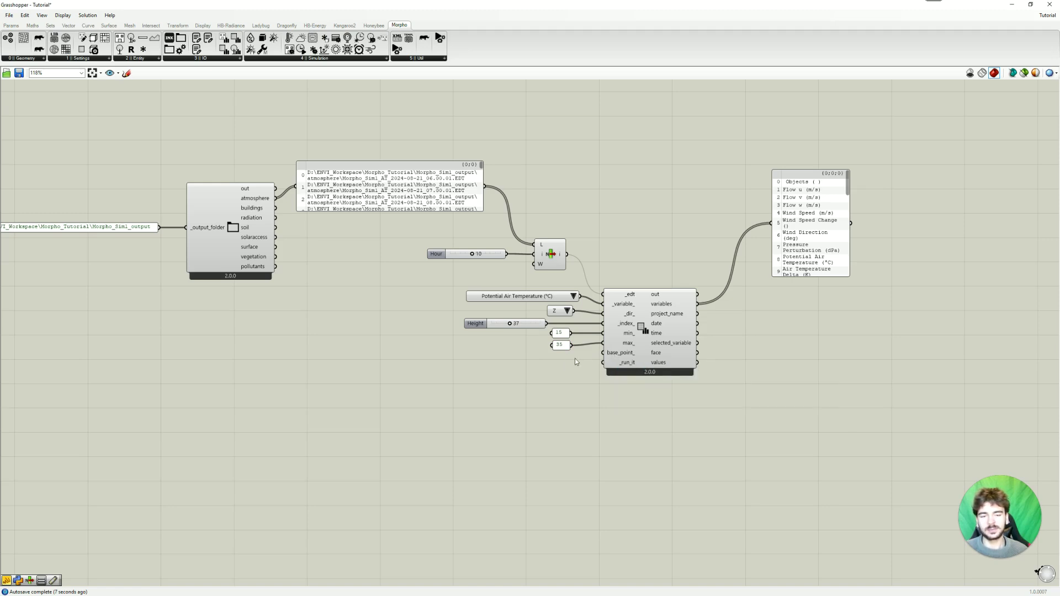
- Insert a Geometry parameter from the 'geo' search and place it beside the Morpho component
double_click(568, 371)
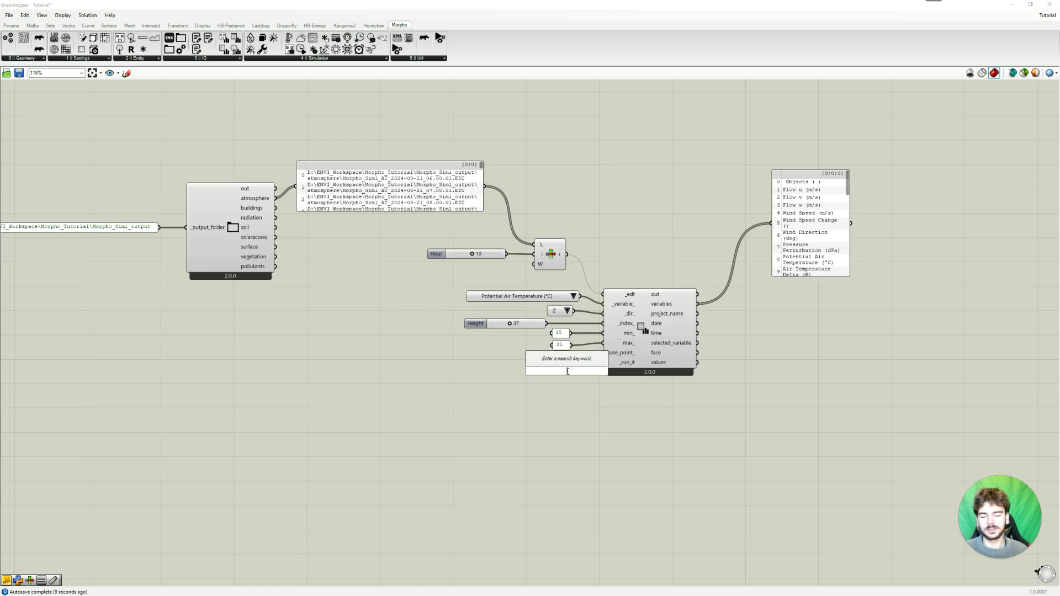
type("geo")
key("Return")
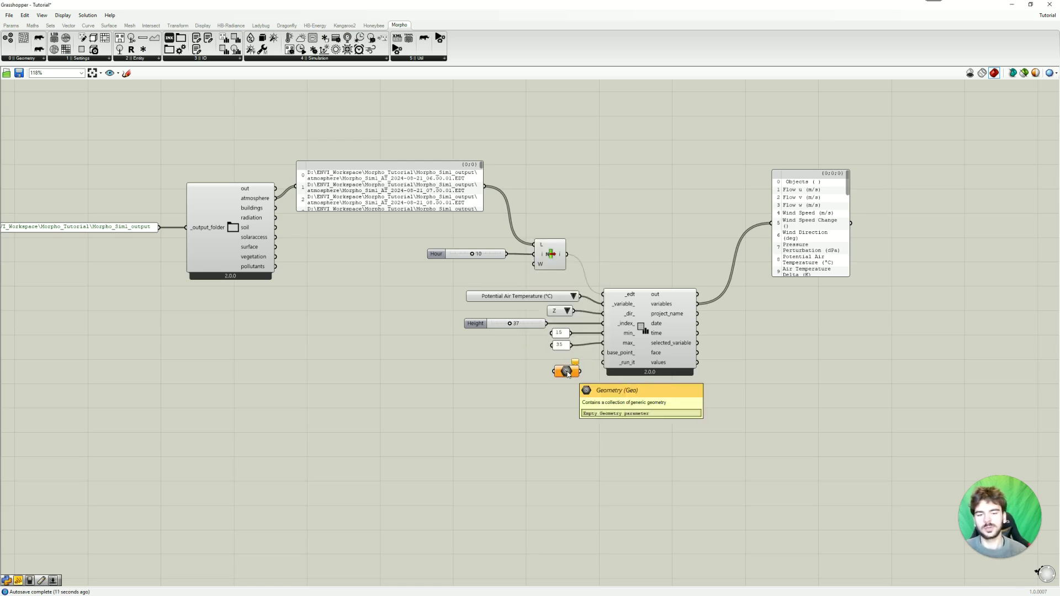
left_click_drag(568, 374, 586, 346)
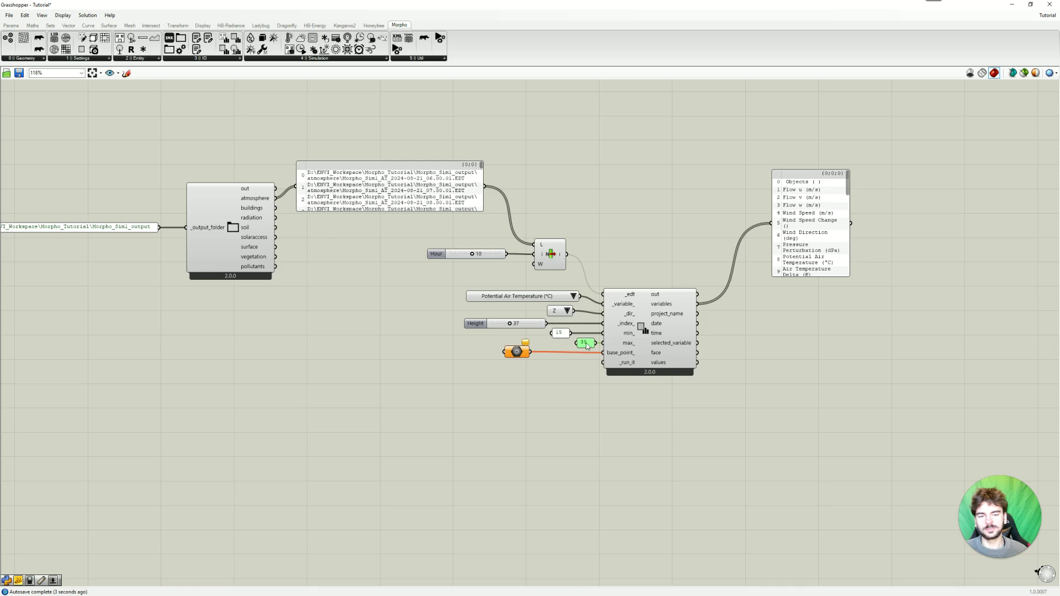
left_click(555, 356)
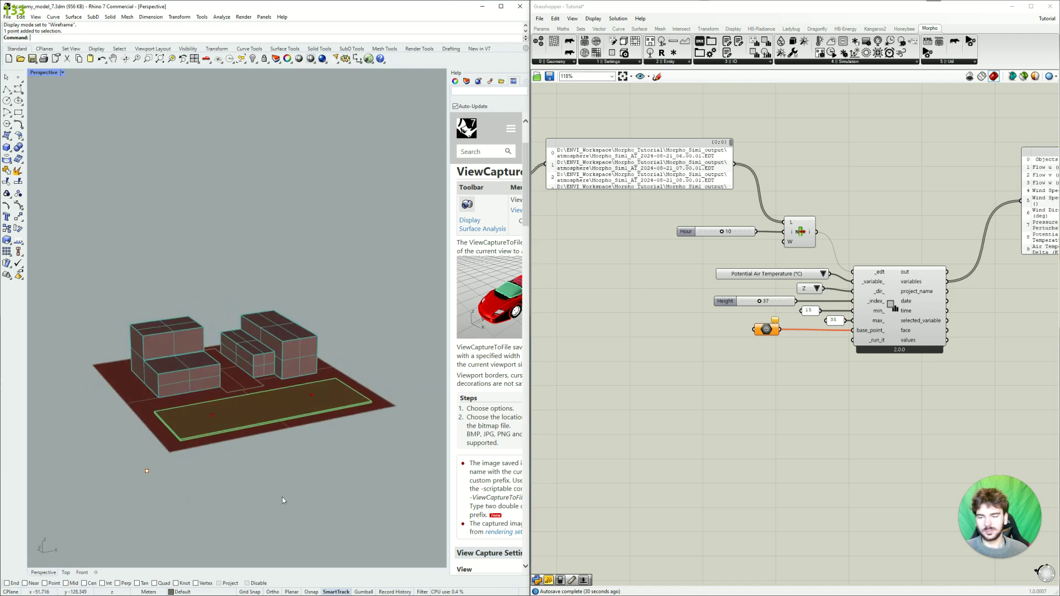
- Set the Geometry parameter to Graft
right_click(766, 329)
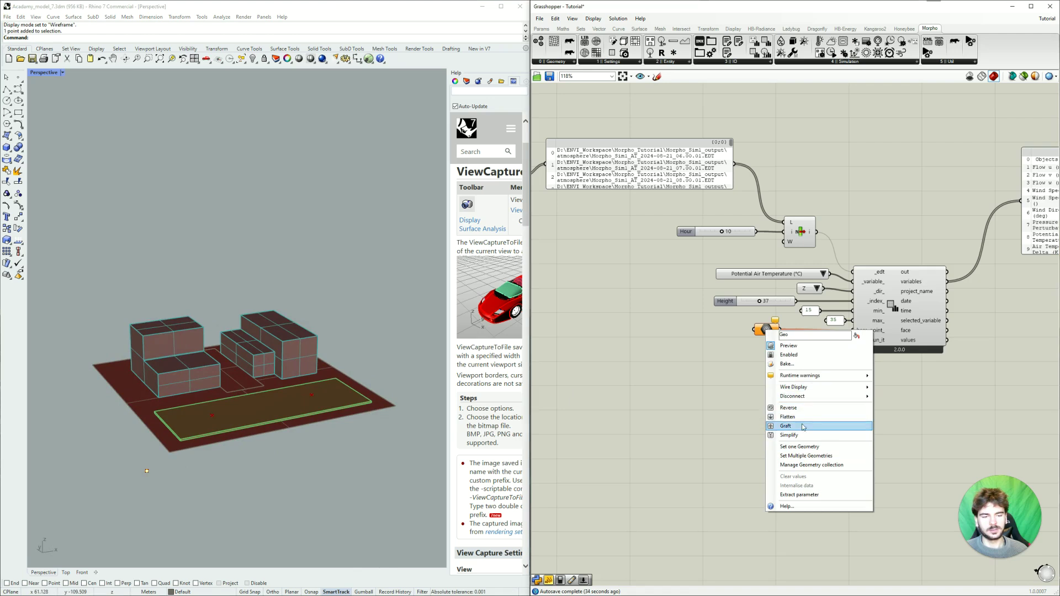
left_click(803, 426)
right_click_drag(844, 393, 736, 414)
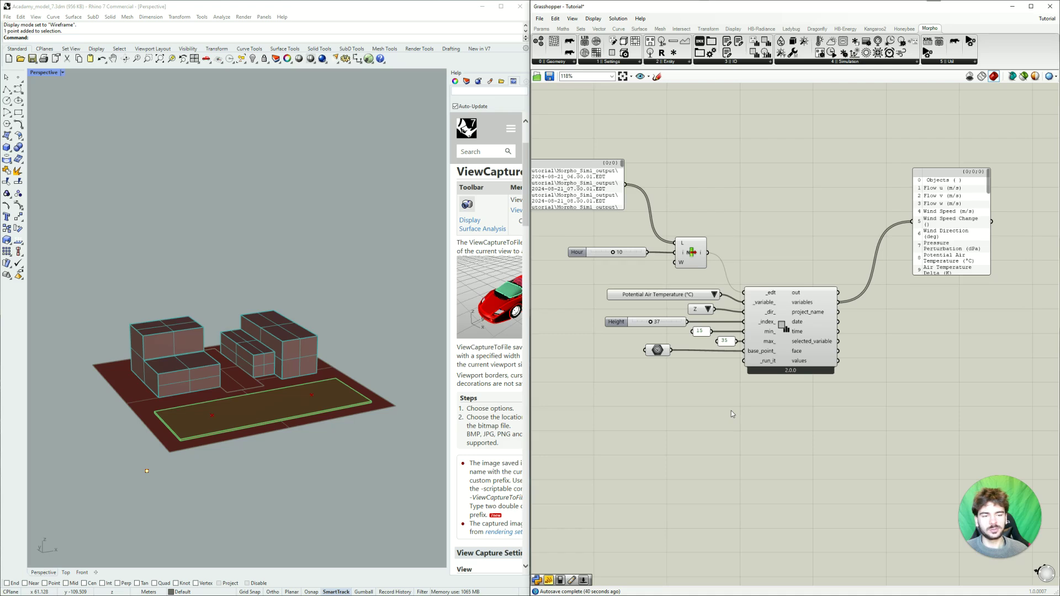
- Insert a Boolean Toggle, wire it to _run_it, and switch it to True
double_click(683, 385)
type("boo")
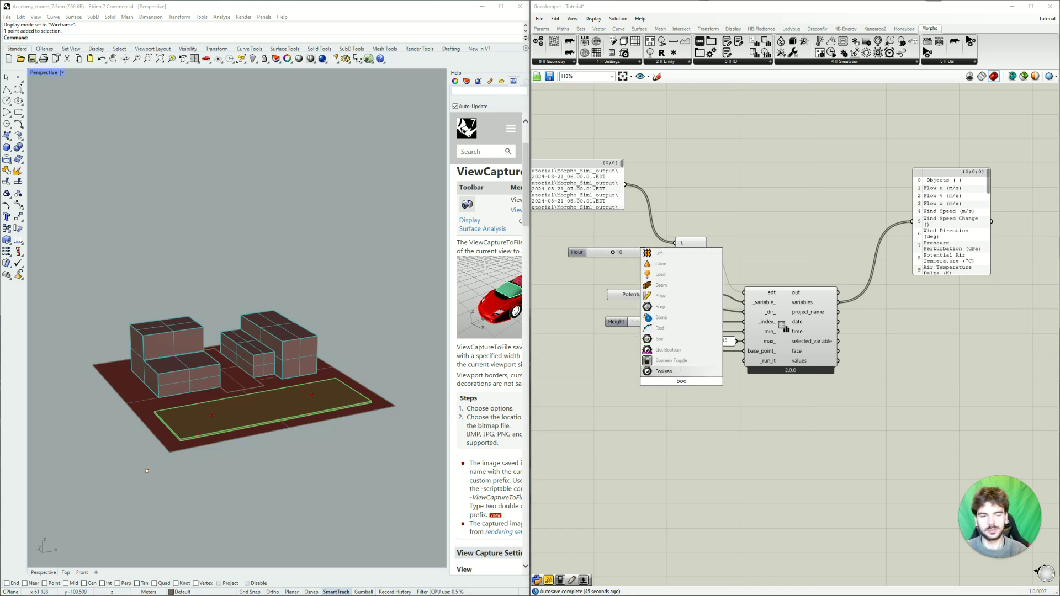
key("Up")
key("Return")
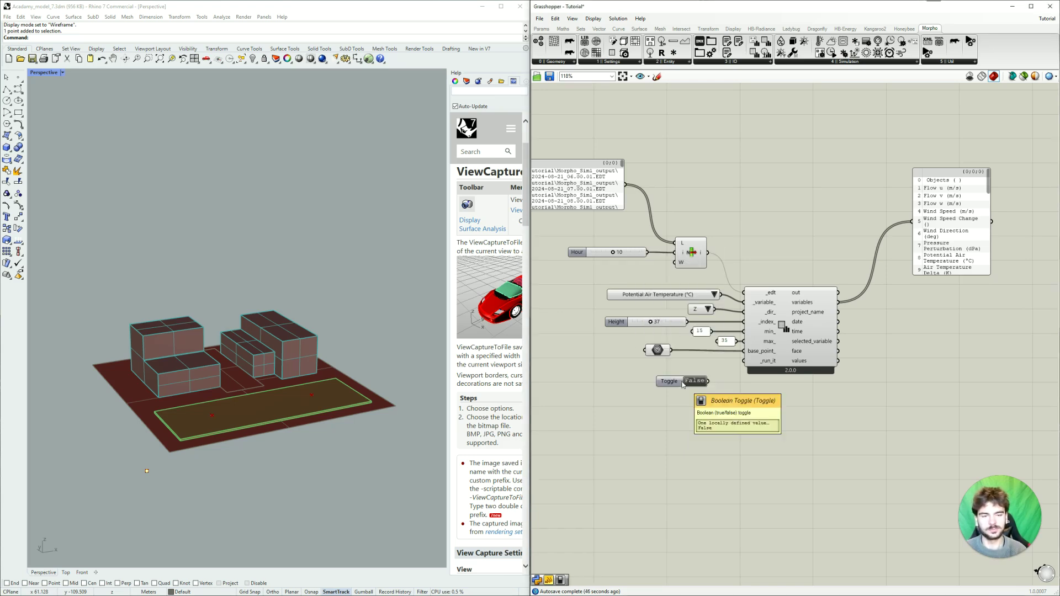
left_click_drag(708, 381, 744, 361)
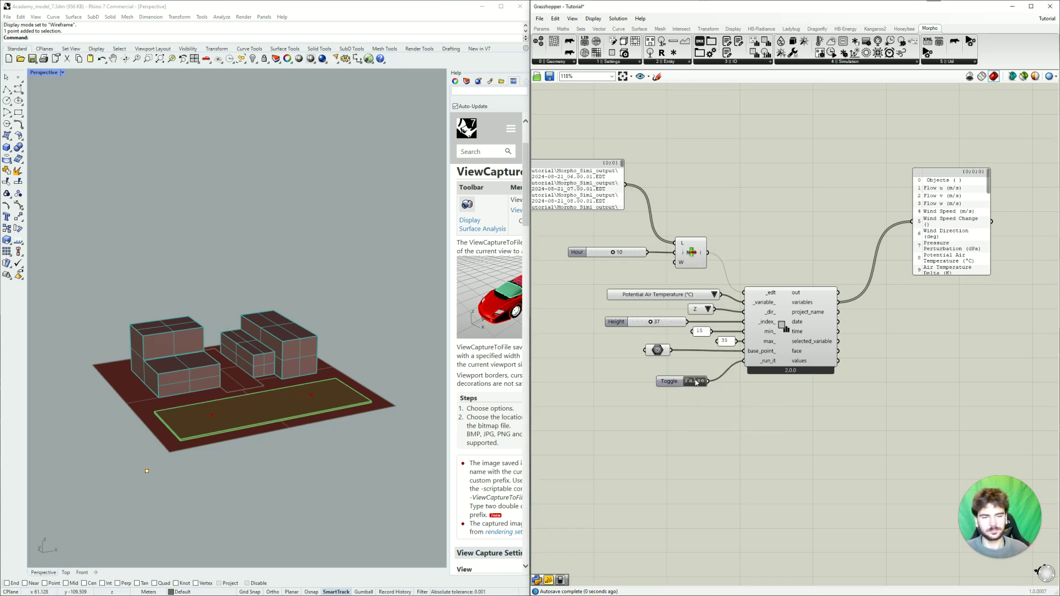
double_click(693, 381)
left_click_drag(672, 386, 666, 372)
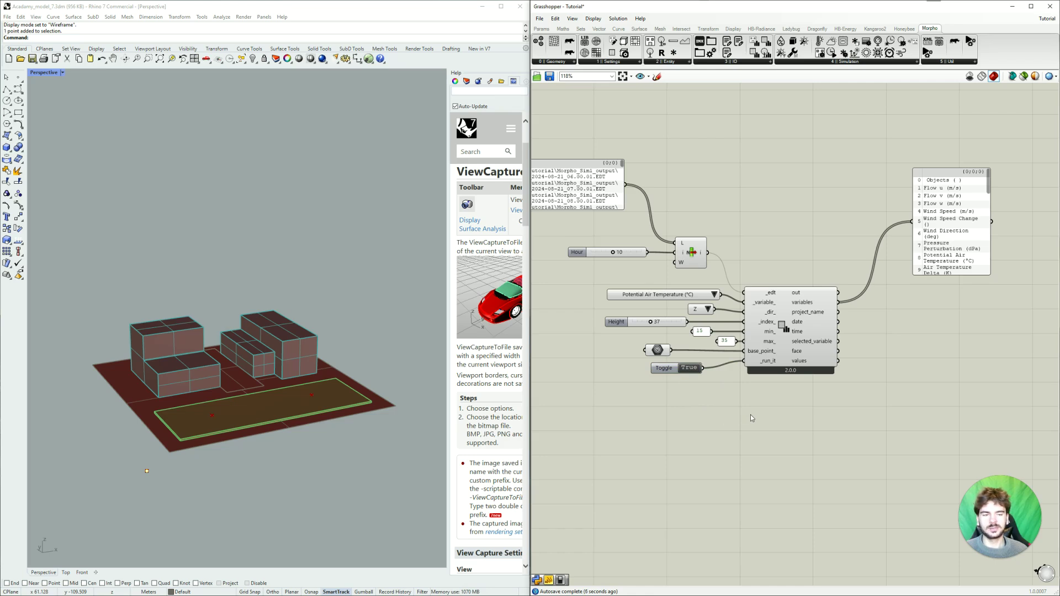
right_click_drag(828, 403, 726, 409)
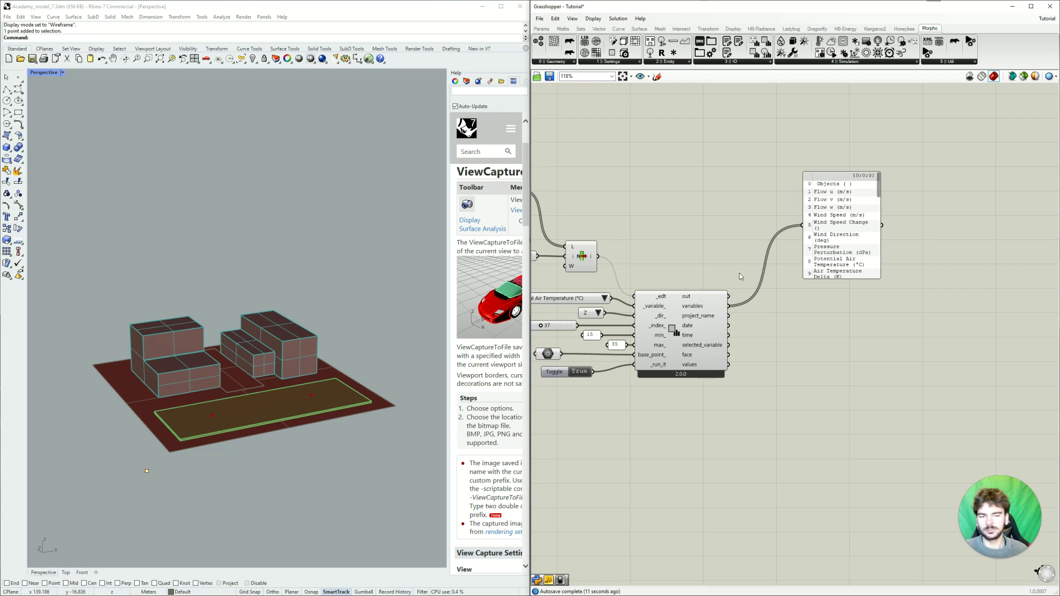
- Place Morpho's From Face To RhinoMesh component and wire the reader's face output into _face
right_click_drag(748, 380, 705, 394)
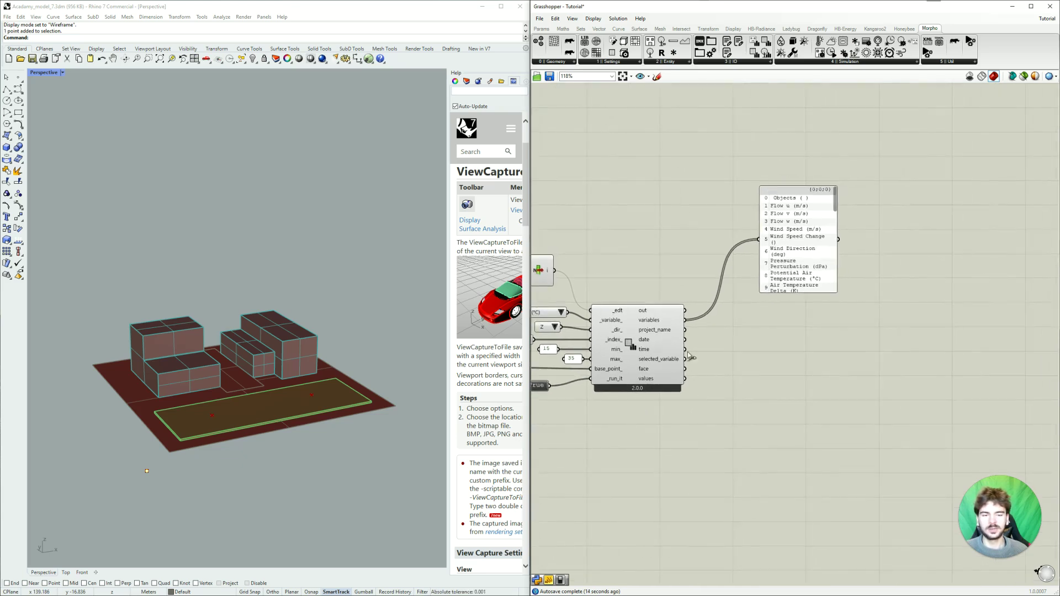
left_click(573, 61)
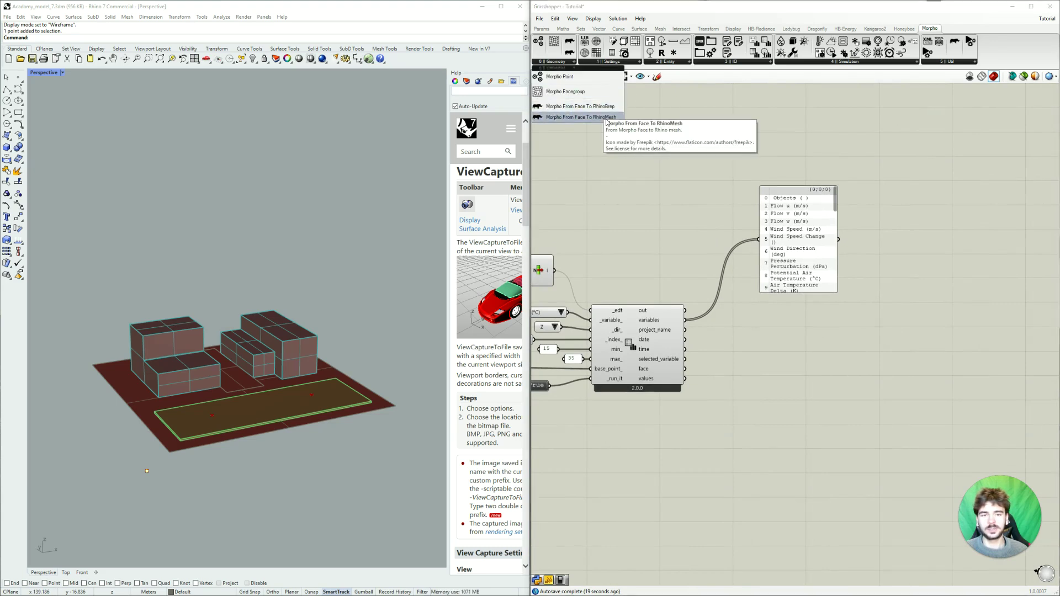
left_click(570, 118)
left_click(761, 373)
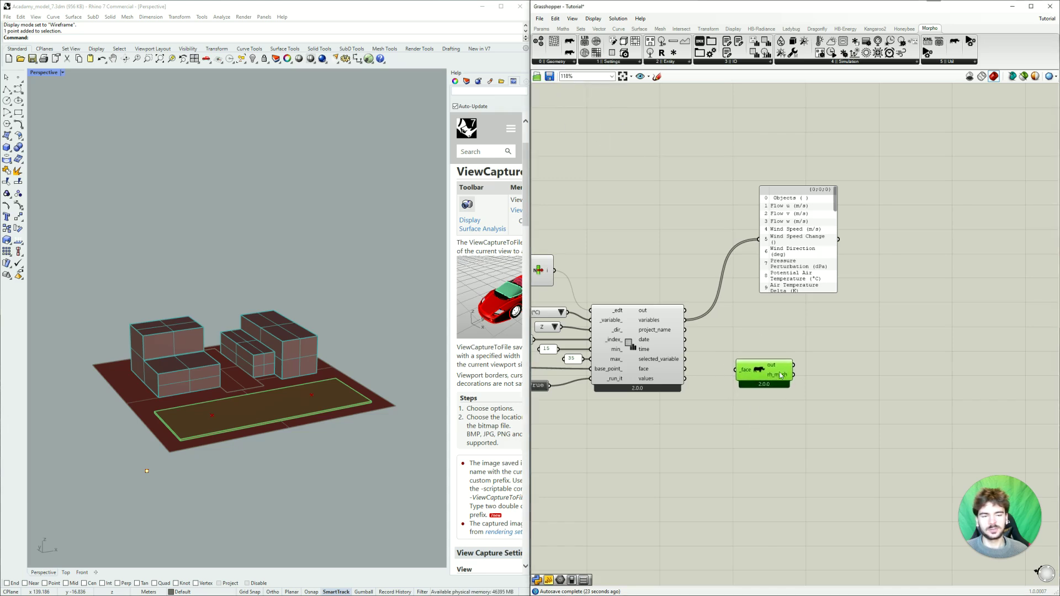
right_click_drag(766, 409, 735, 391)
left_click(742, 397)
left_click_drag(744, 357, 748, 356)
left_click(668, 365)
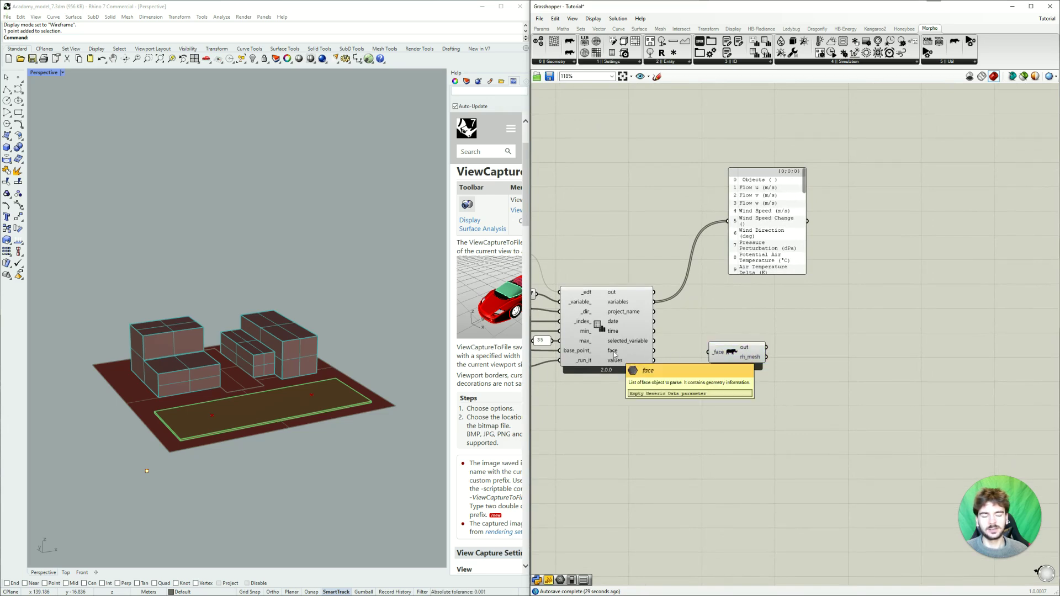
left_click_drag(653, 350, 709, 352)
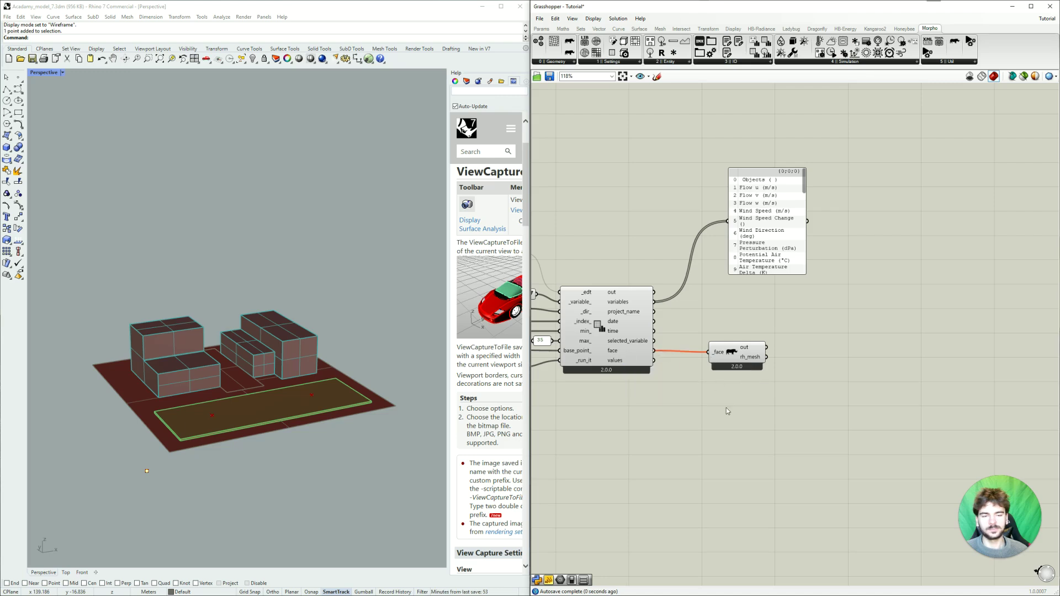
left_click(737, 353)
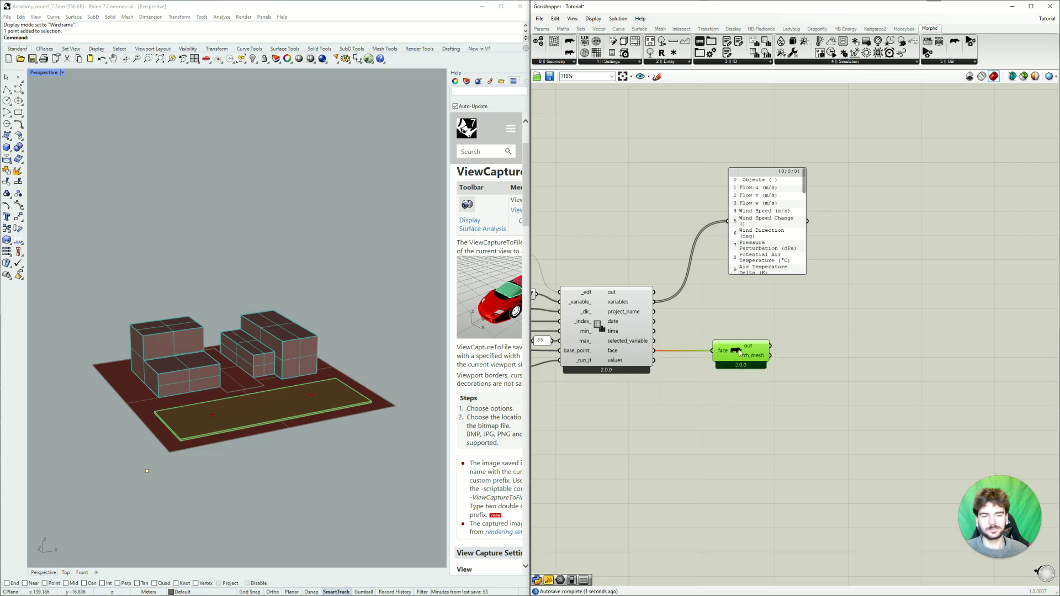
left_click(694, 388)
right_click_drag(673, 402, 840, 383)
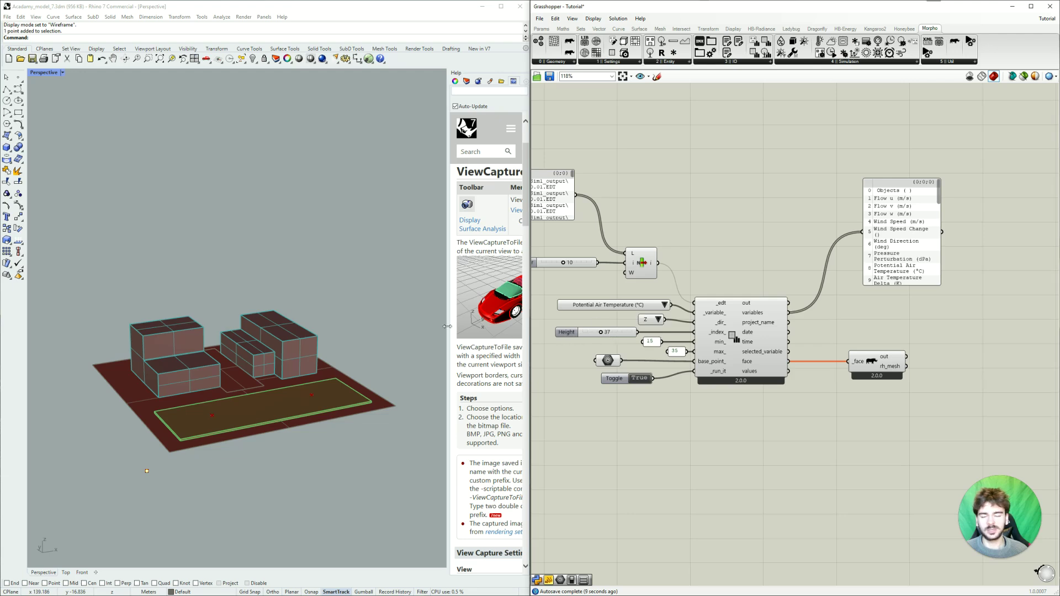
- Lower the section height to 15, then try the X axis at heights 30 and 12
left_click_drag(603, 333, 592, 336)
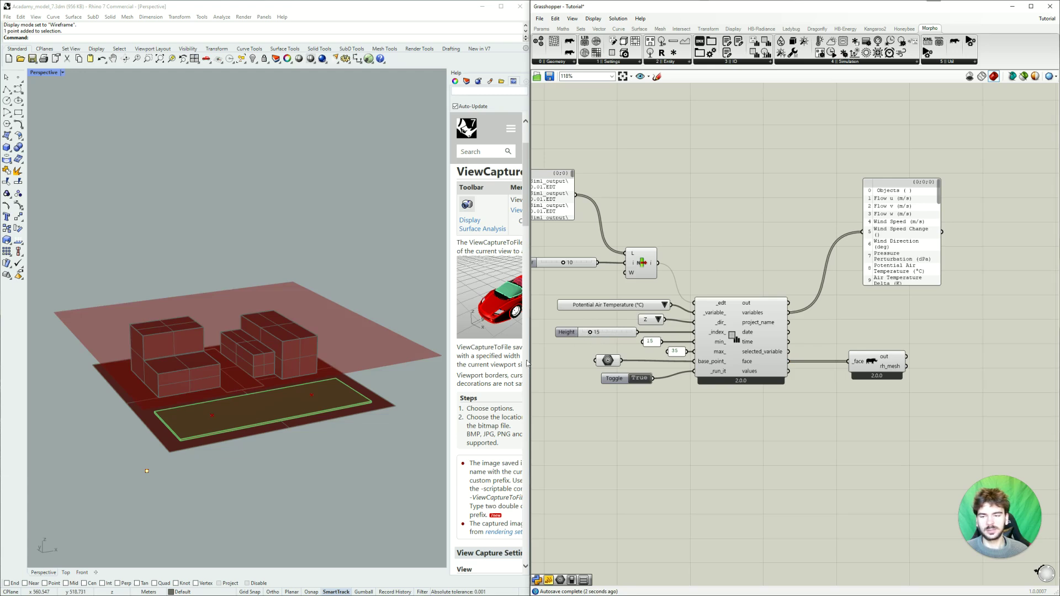
right_click_drag(357, 437, 314, 436)
left_click(657, 319)
left_click(675, 325)
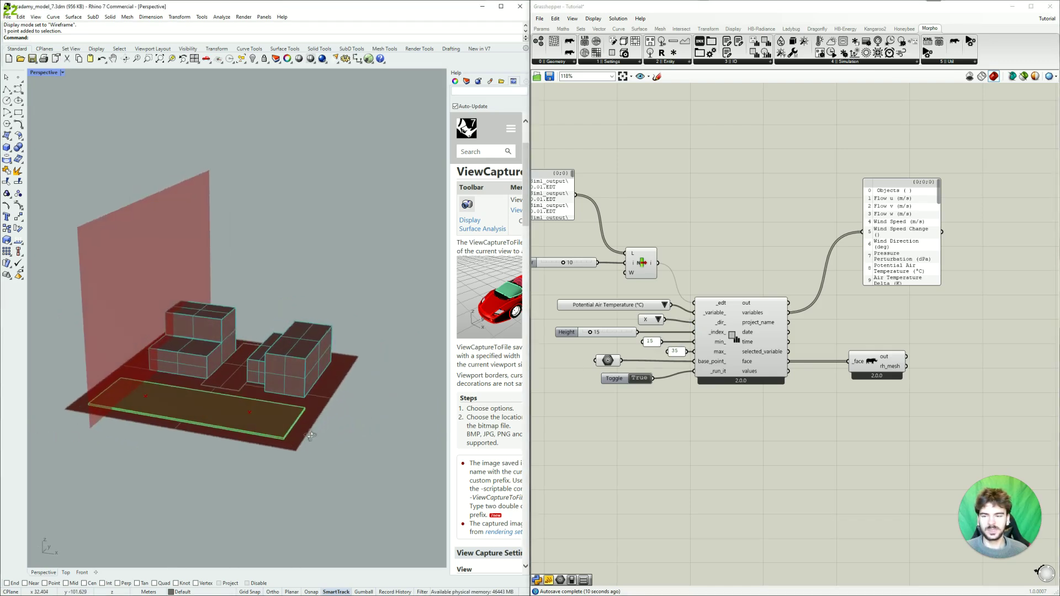
left_click_drag(598, 337, 606, 336)
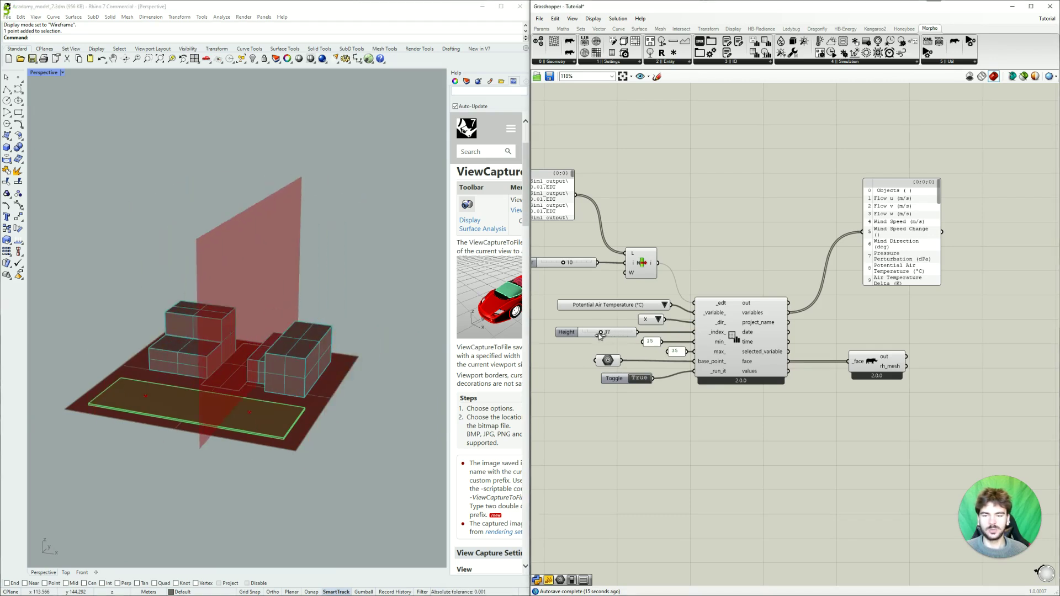
left_click_drag(600, 335, 589, 333)
- Try the Y axis at height 13, then settle on the Z axis at height 8
left_click(658, 320)
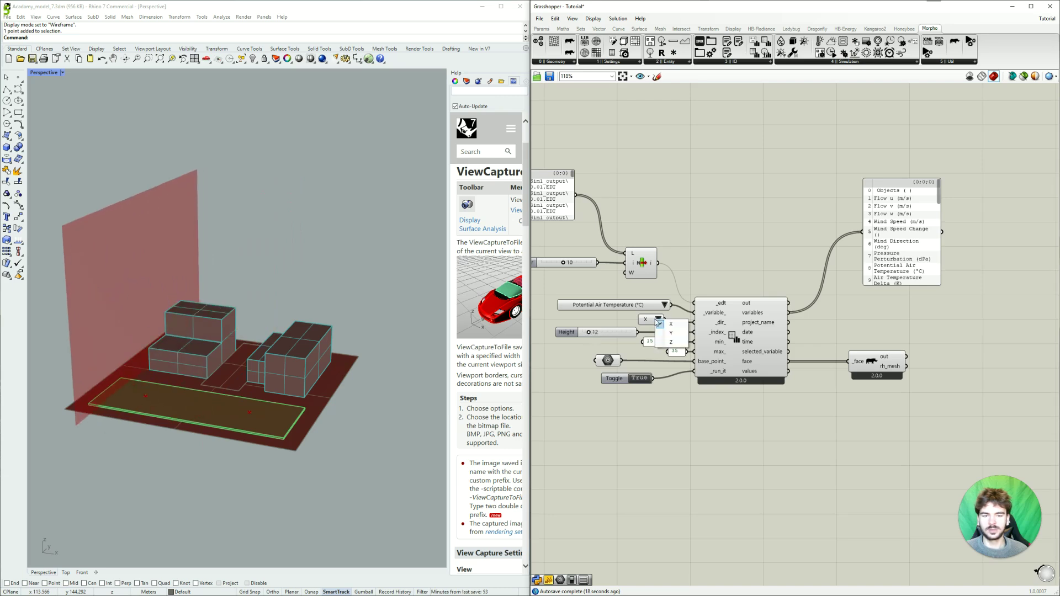
left_click(672, 333)
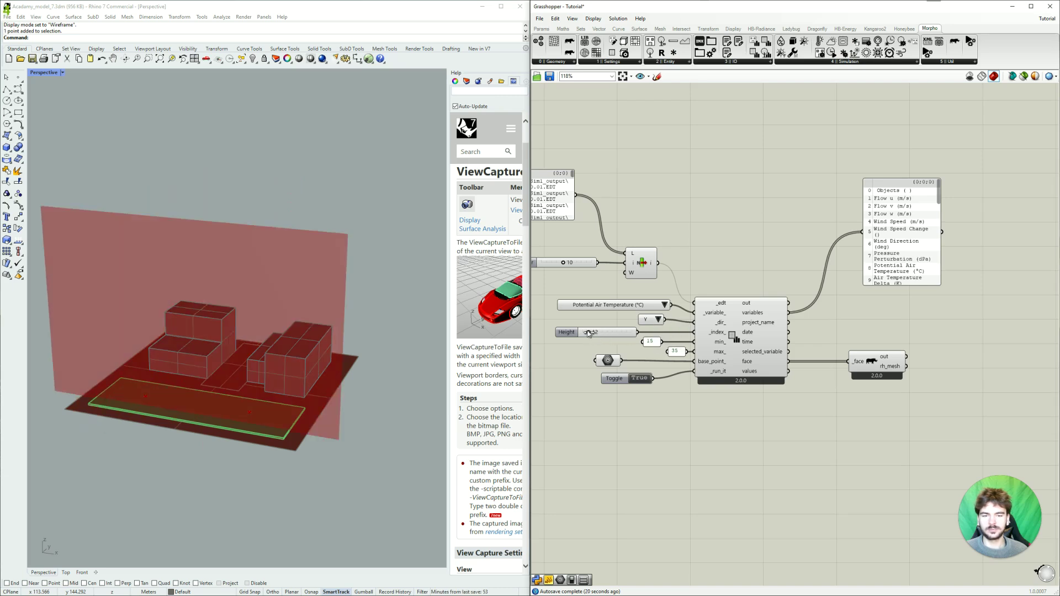
left_click_drag(589, 332, 590, 334)
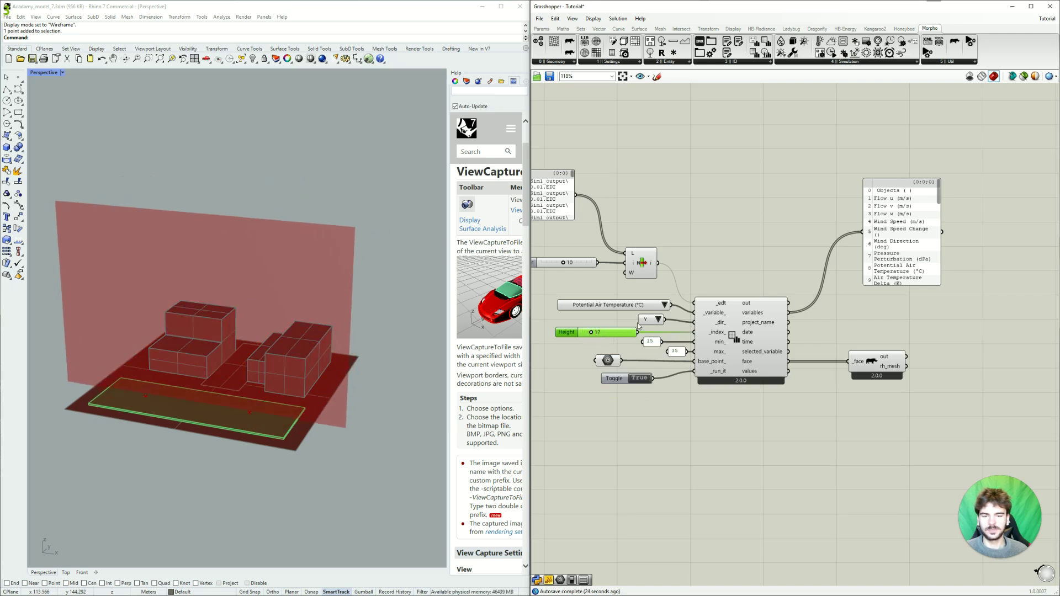
left_click(658, 320)
left_click(670, 344)
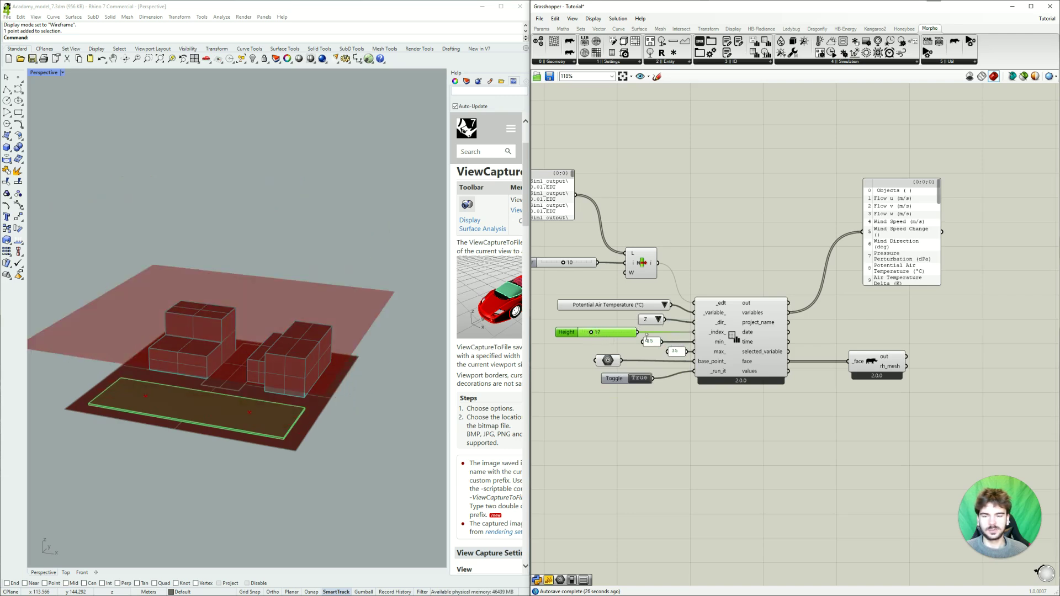
left_click_drag(590, 335, 587, 334)
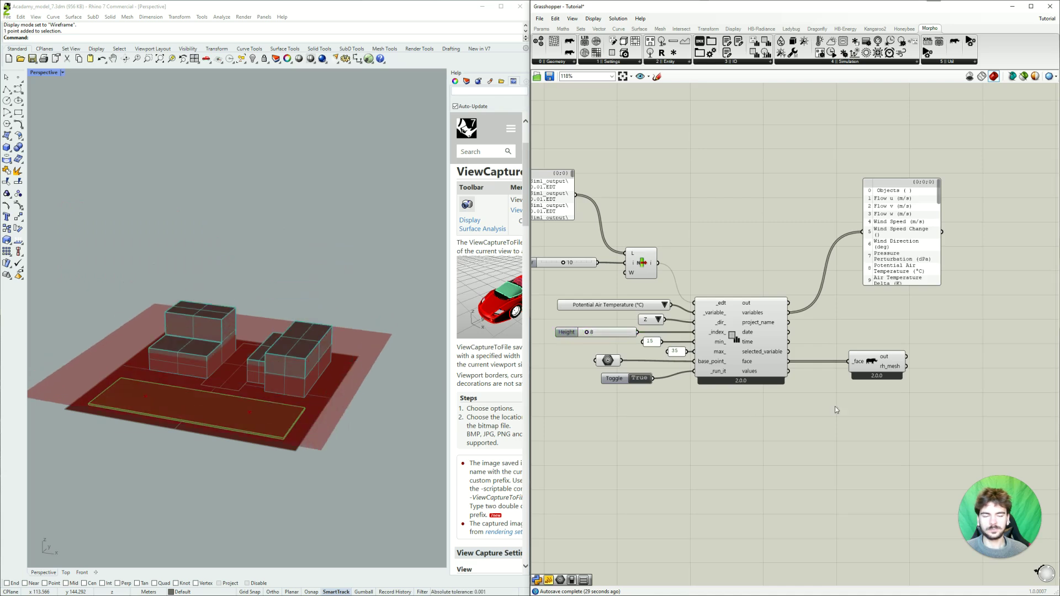
right_click_drag(835, 405, 691, 406)
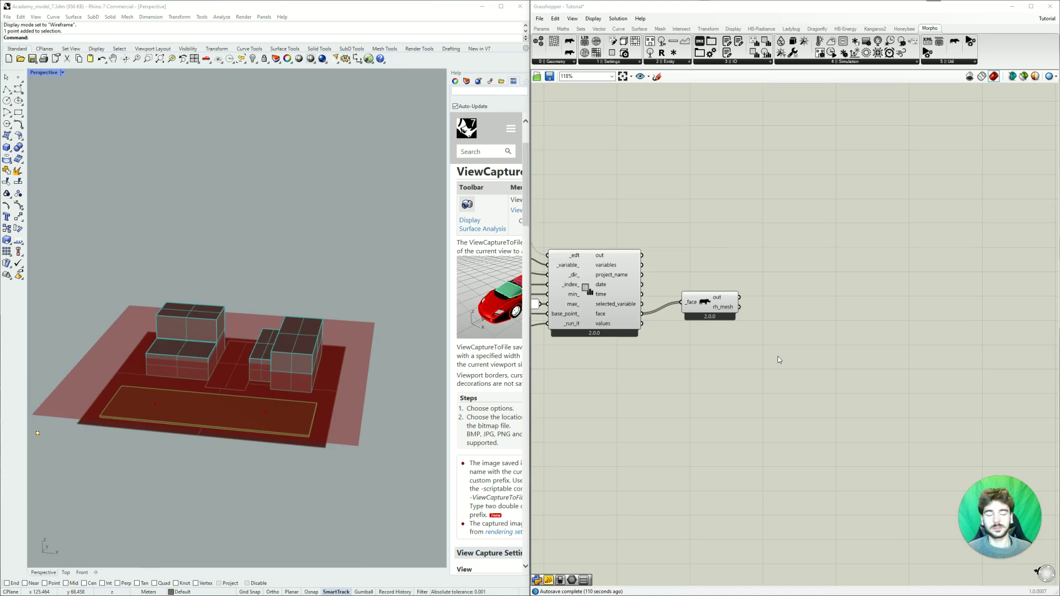
- Insert LB Spatial Heatmap and wire Morpho values to _values and rh_mesh to _mesh
double_click(778, 356)
type("LB spa")
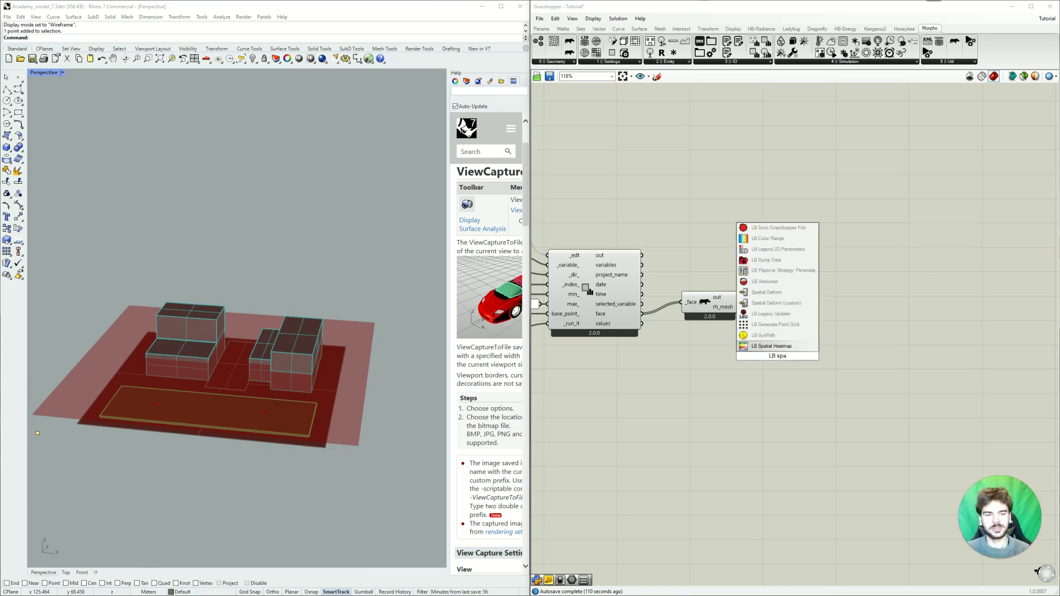
key("Return")
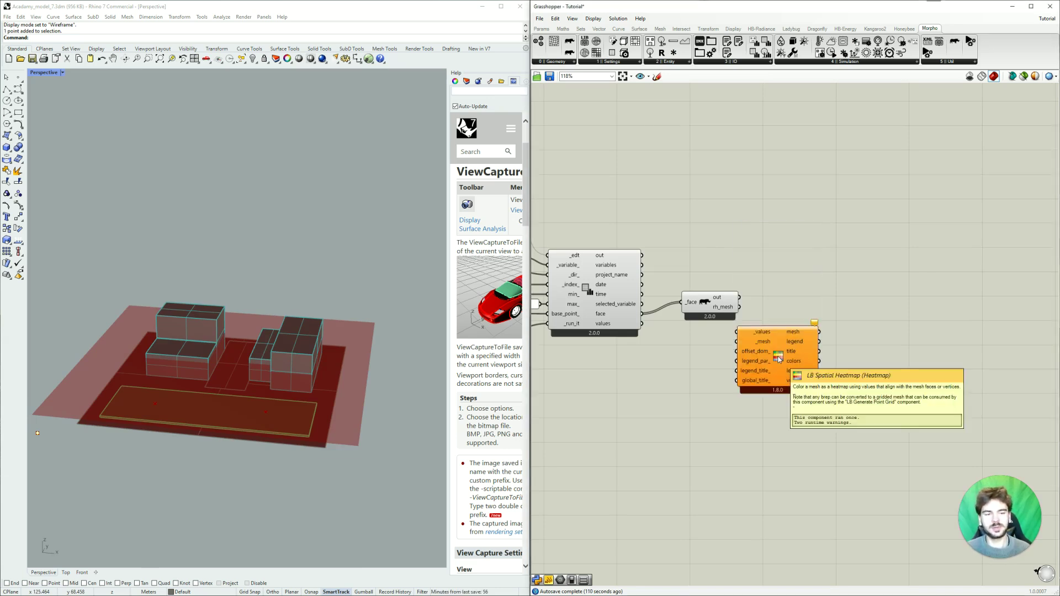
left_click_drag(779, 359, 828, 385)
left_click(785, 309)
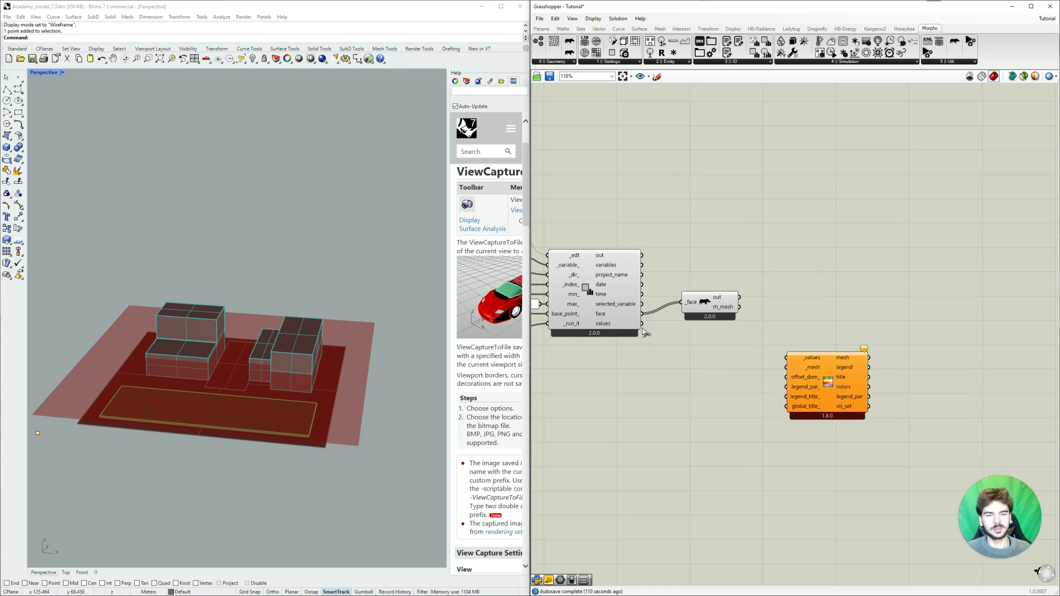
left_click_drag(642, 324, 786, 358)
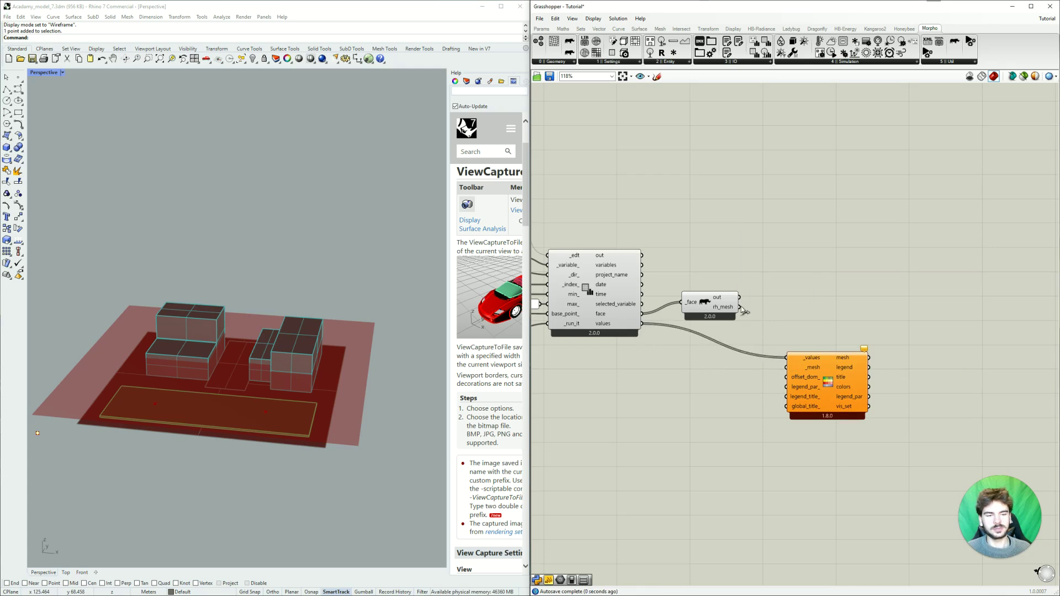
left_click_drag(739, 307, 785, 367)
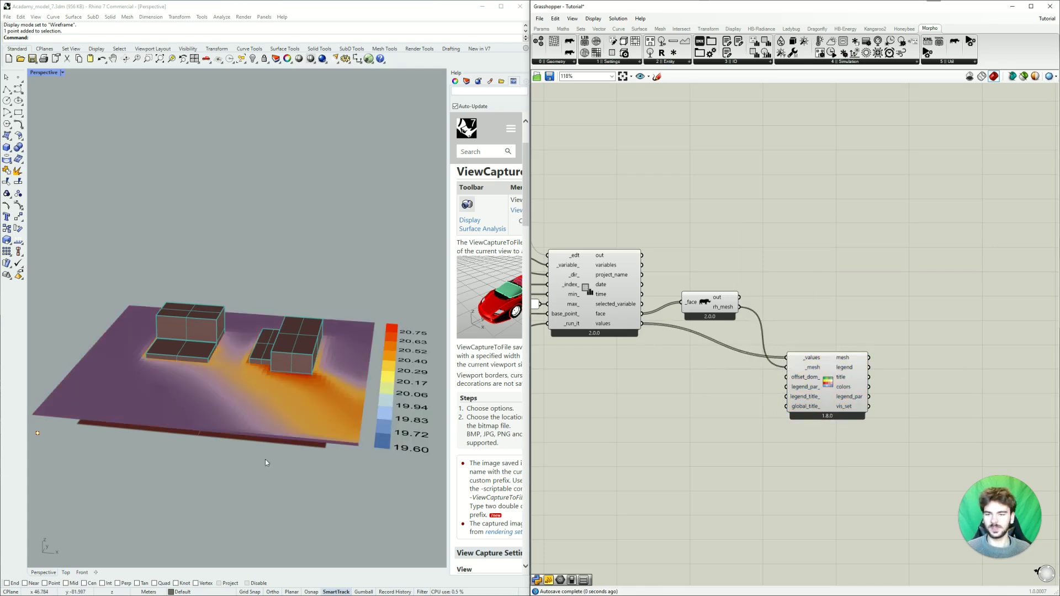
- Raise the section to height 21, then try the X axis at height 22
right_click_drag(265, 460, 268, 495)
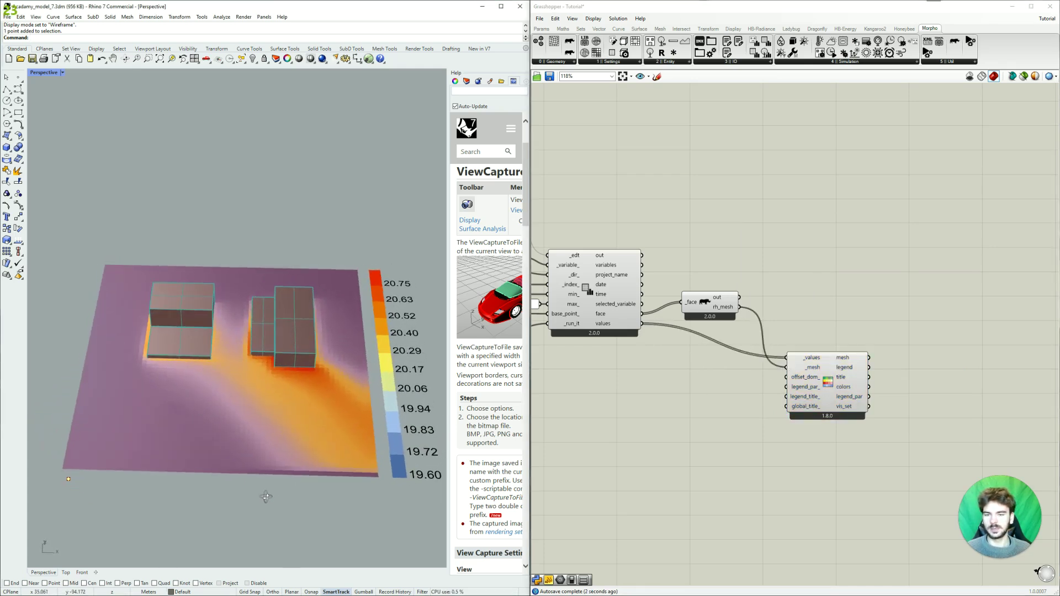
right_click_drag(709, 372, 983, 380)
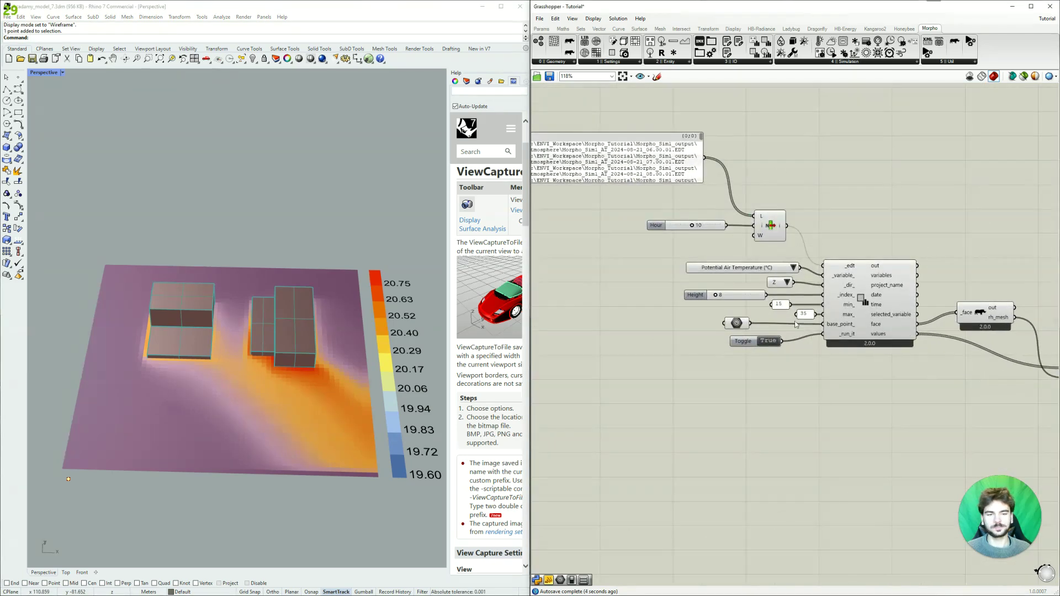
scroll(777, 290, "up", 2)
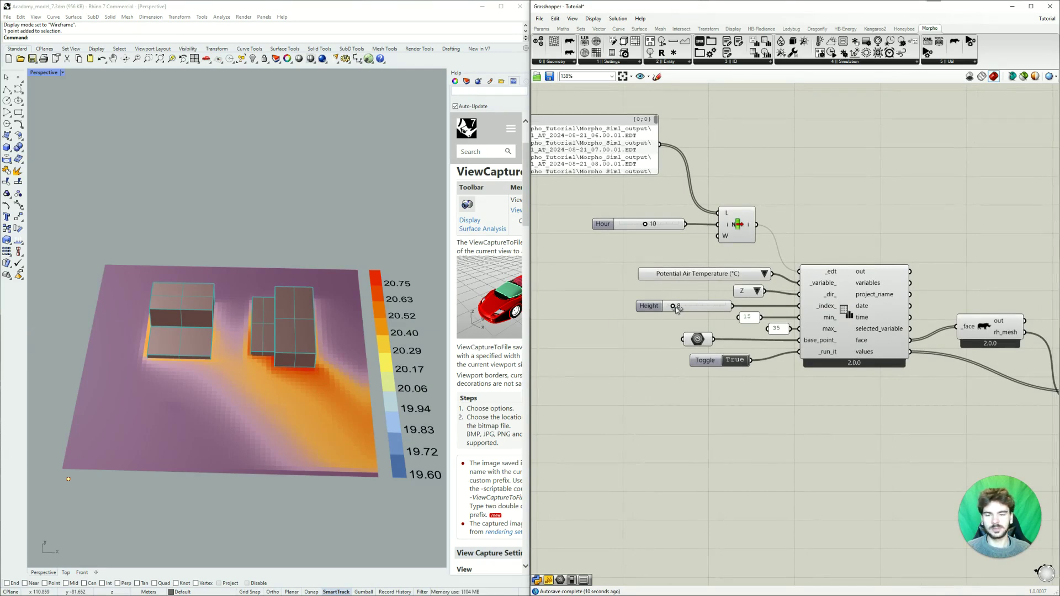
left_click_drag(678, 310, 692, 309)
left_click(757, 291)
left_click(771, 300)
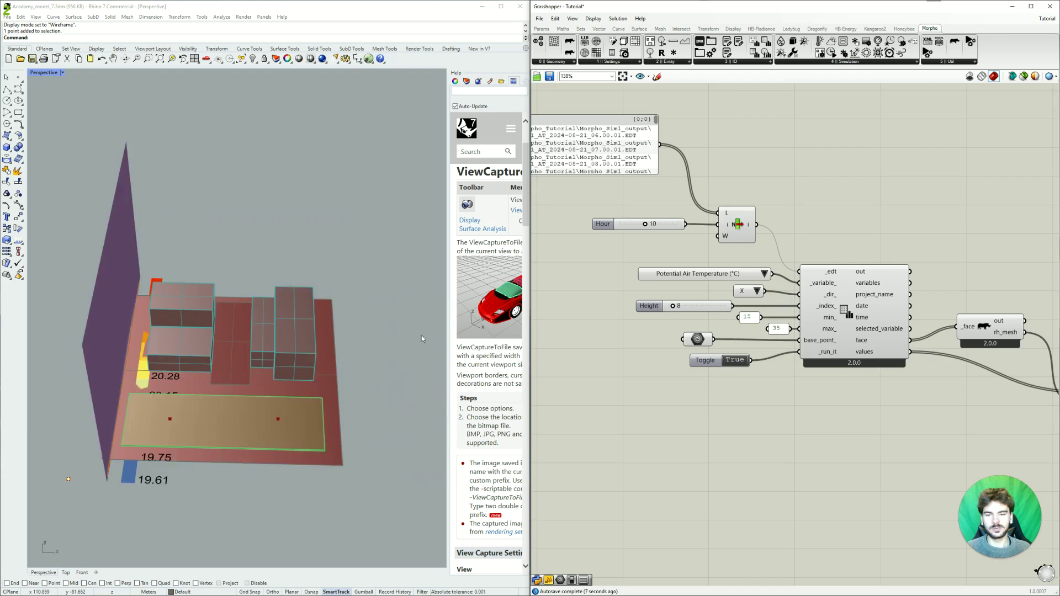
right_click_drag(422, 338, 236, 351)
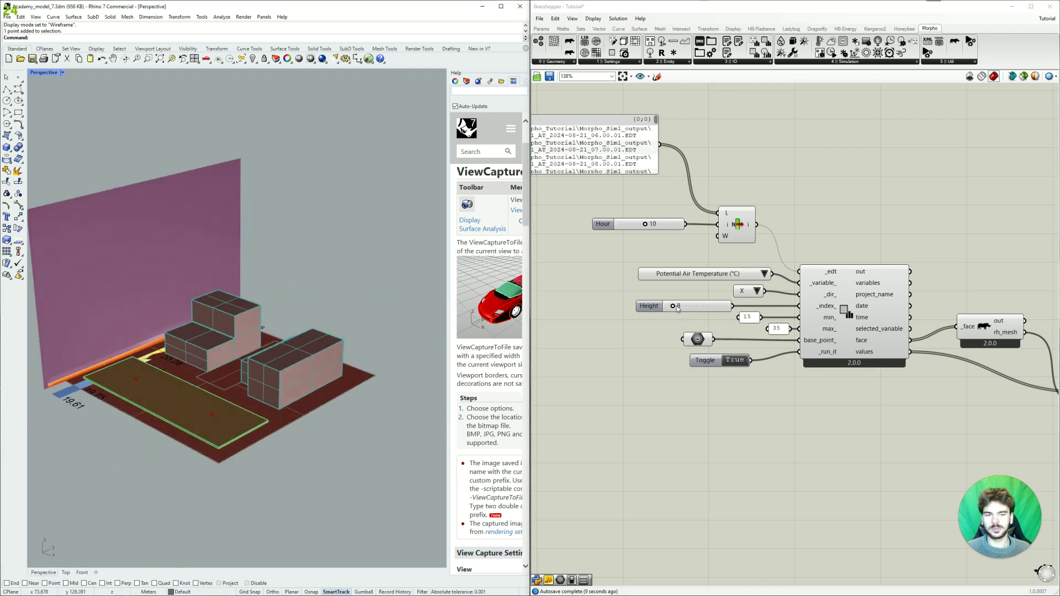
left_click_drag(674, 309, 698, 316)
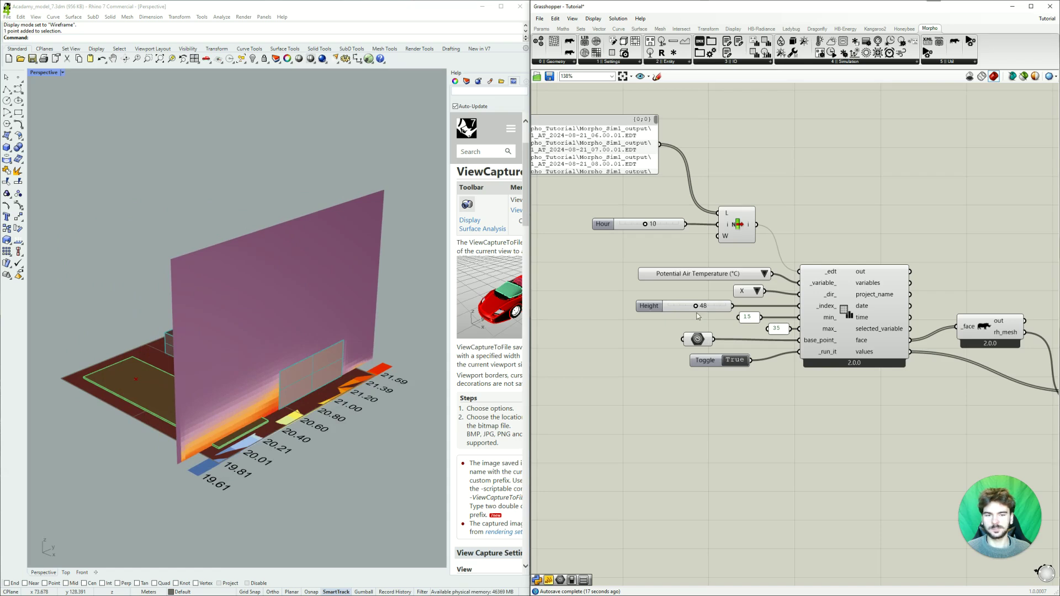
- Switch the slicing axis to Z and lower the slice height to 5
left_click(756, 293)
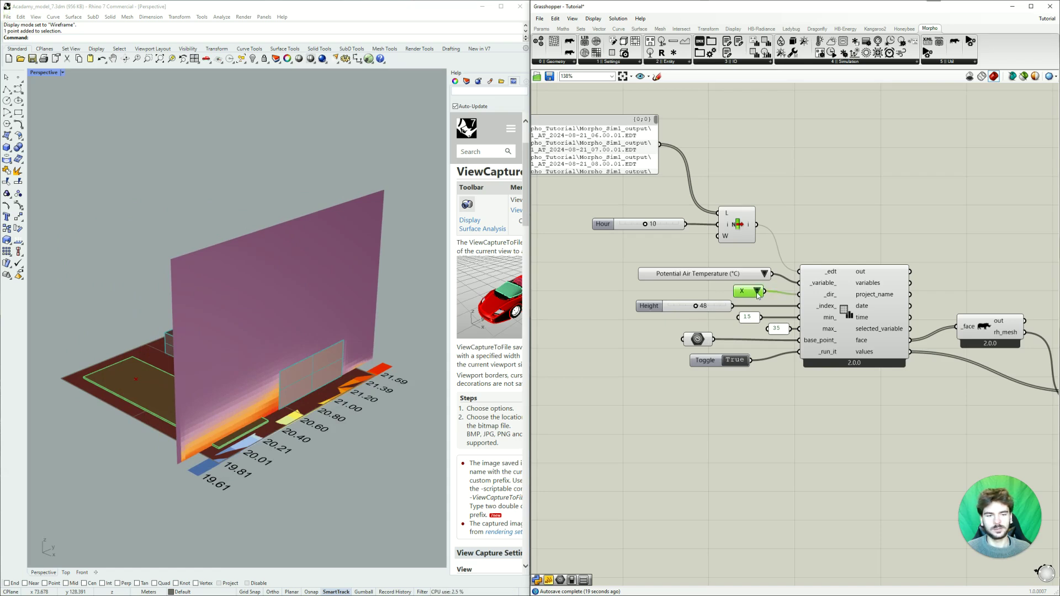
left_click(758, 291)
left_click(772, 318)
left_click_drag(697, 308, 674, 309)
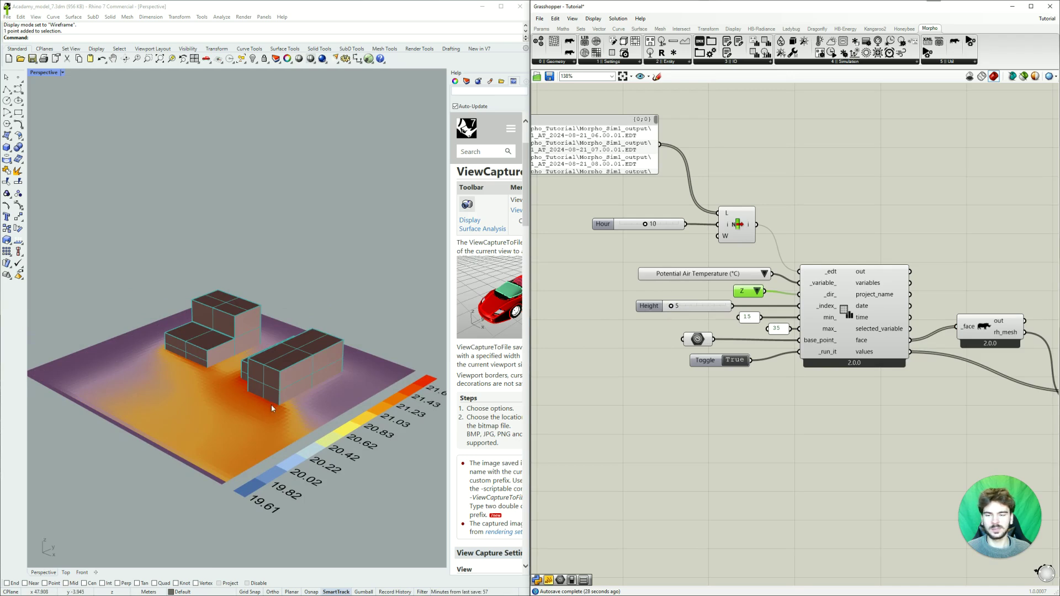
right_click_drag(277, 403, 315, 407)
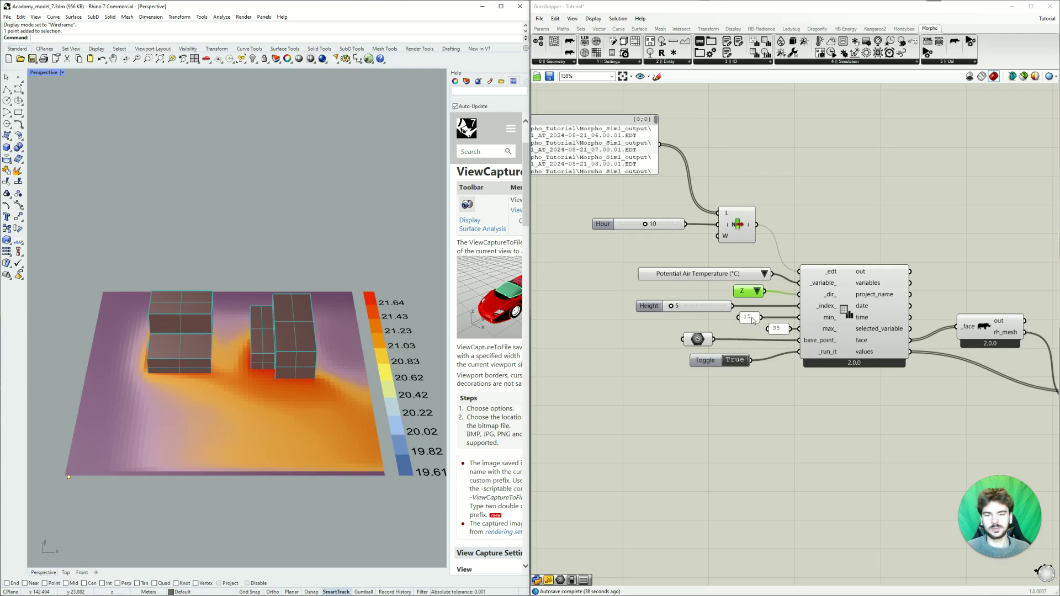
right_click_drag(606, 358, 728, 423)
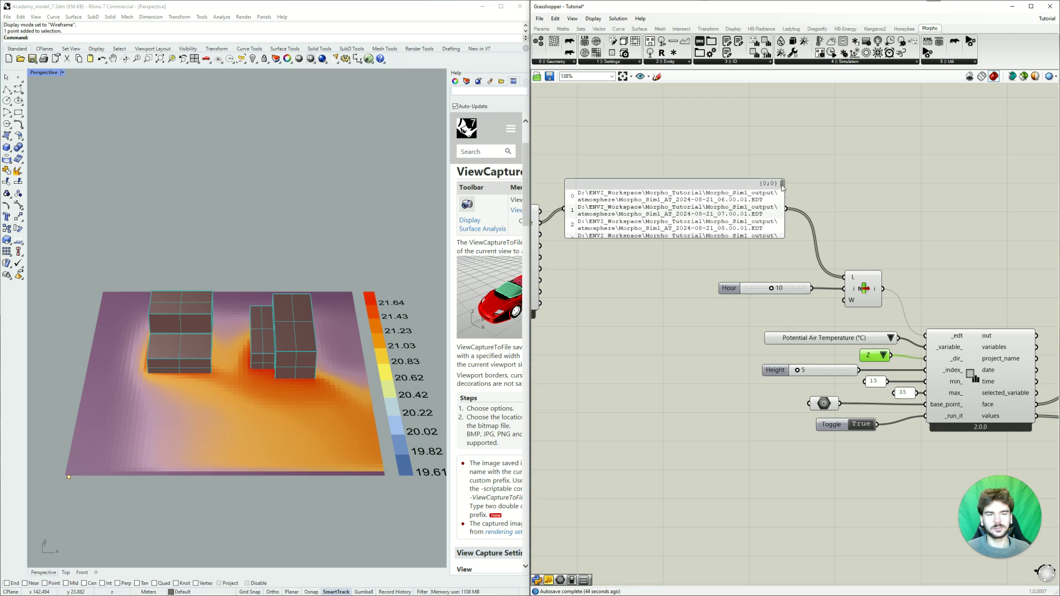
- Lower the Hour slider from 10 to 8
left_click_drag(782, 184, 782, 208)
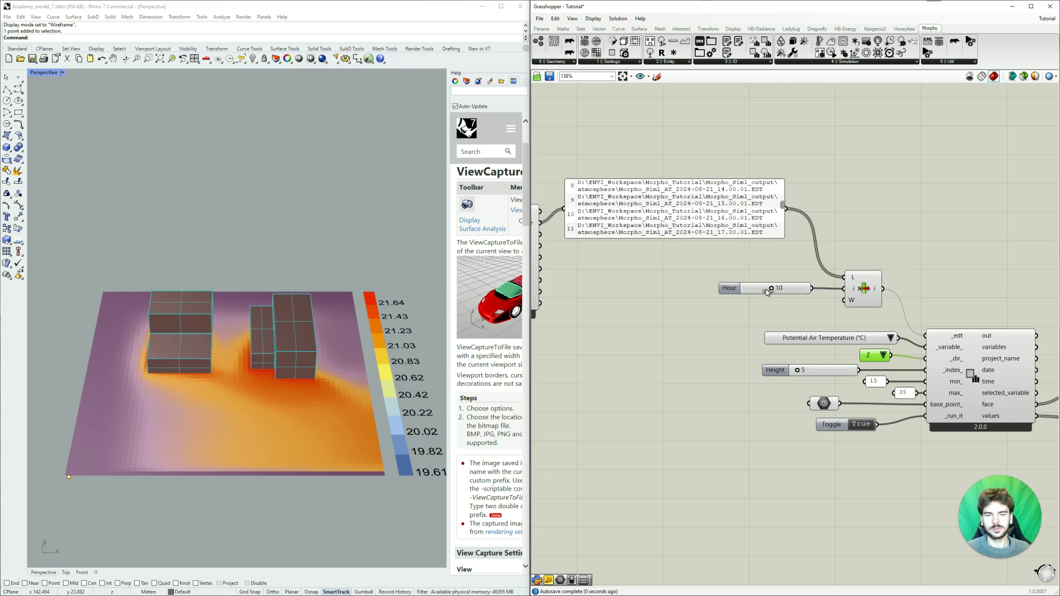
left_click_drag(766, 291, 767, 290)
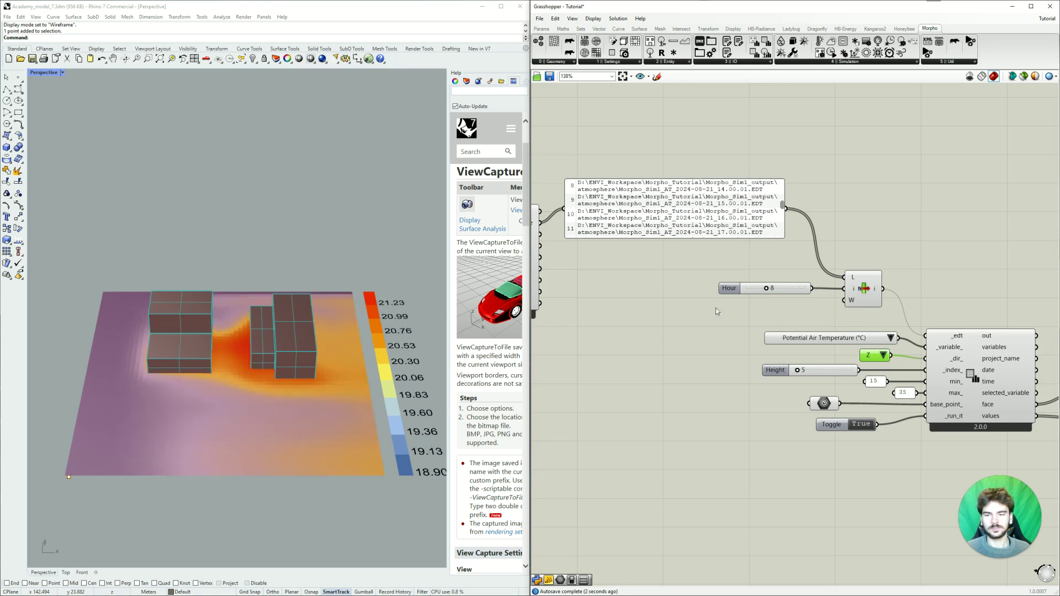
right_click_drag(888, 426, 728, 368)
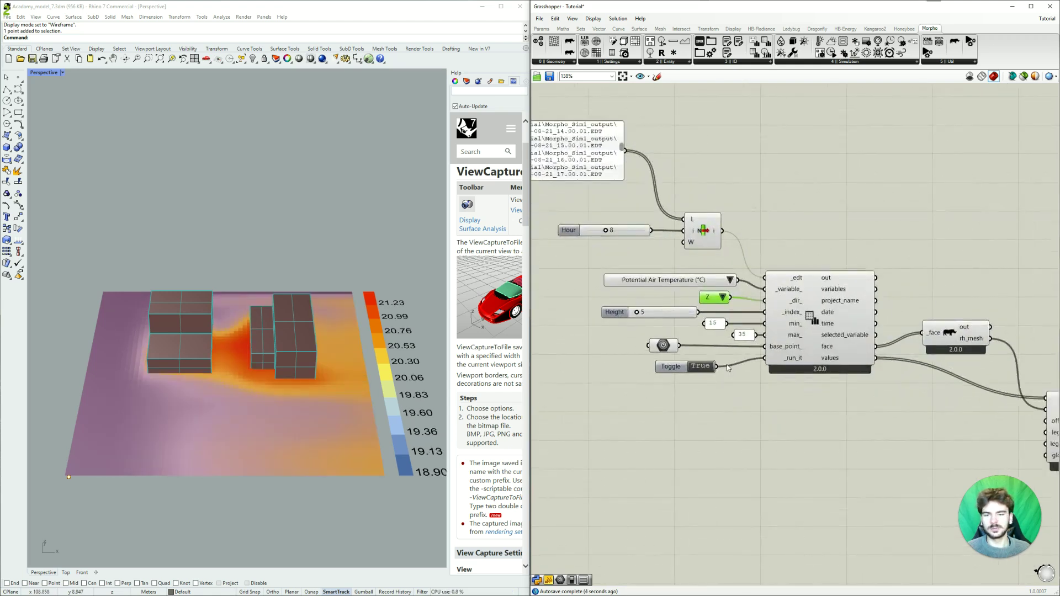
- Try a minimum value of 20 and inspect the heatmap in Rhino
double_click(714, 324)
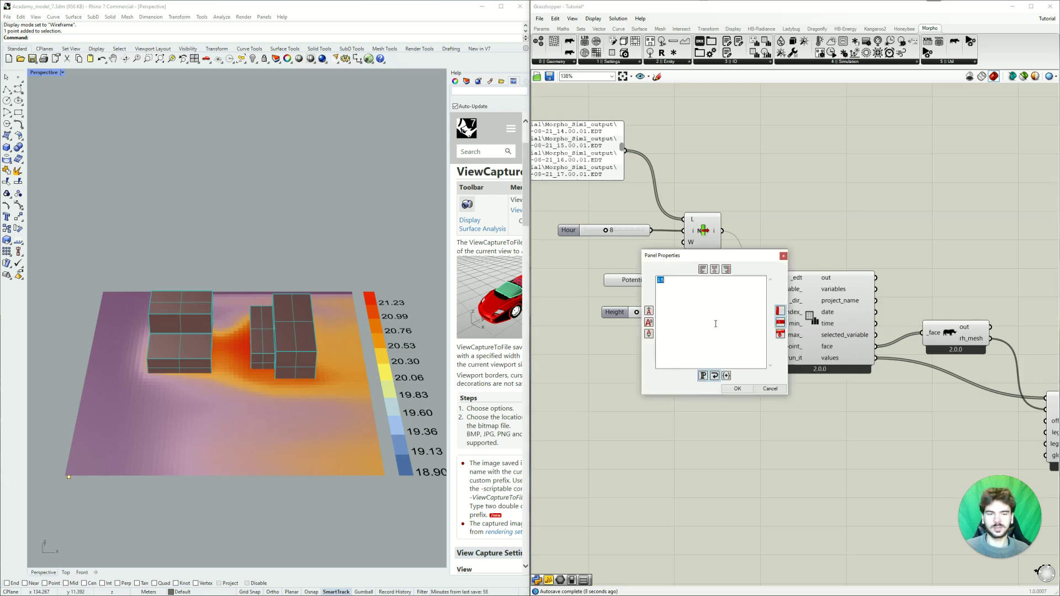
type("20")
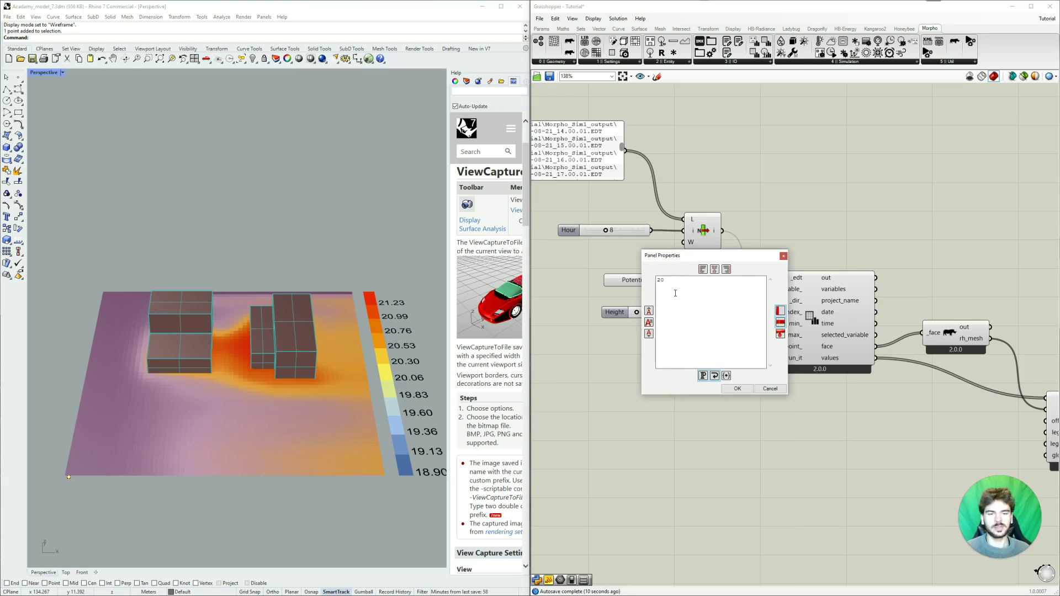
left_click(738, 389)
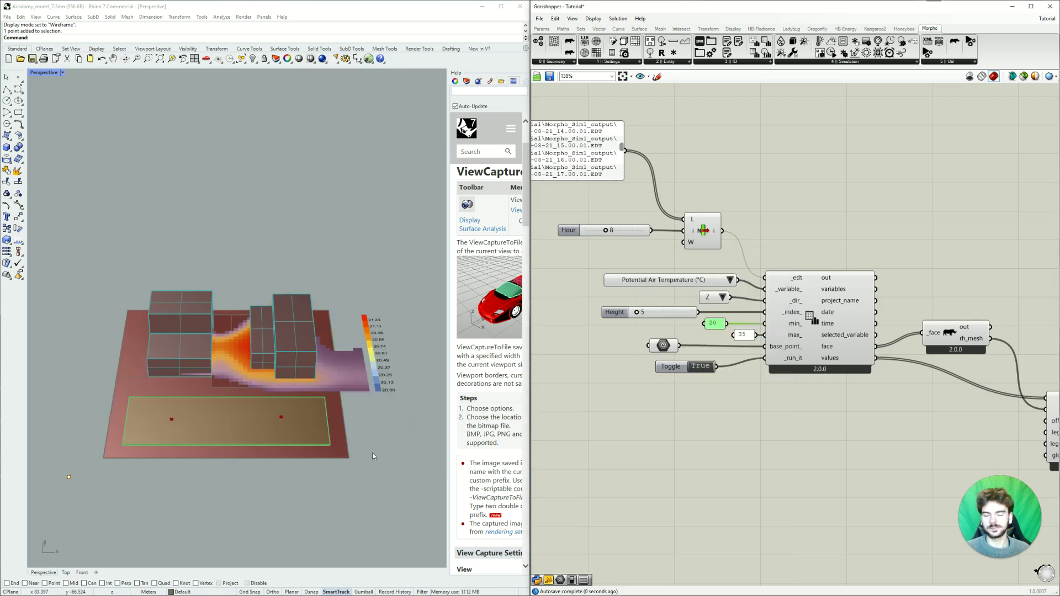
right_click_drag(373, 456, 251, 314)
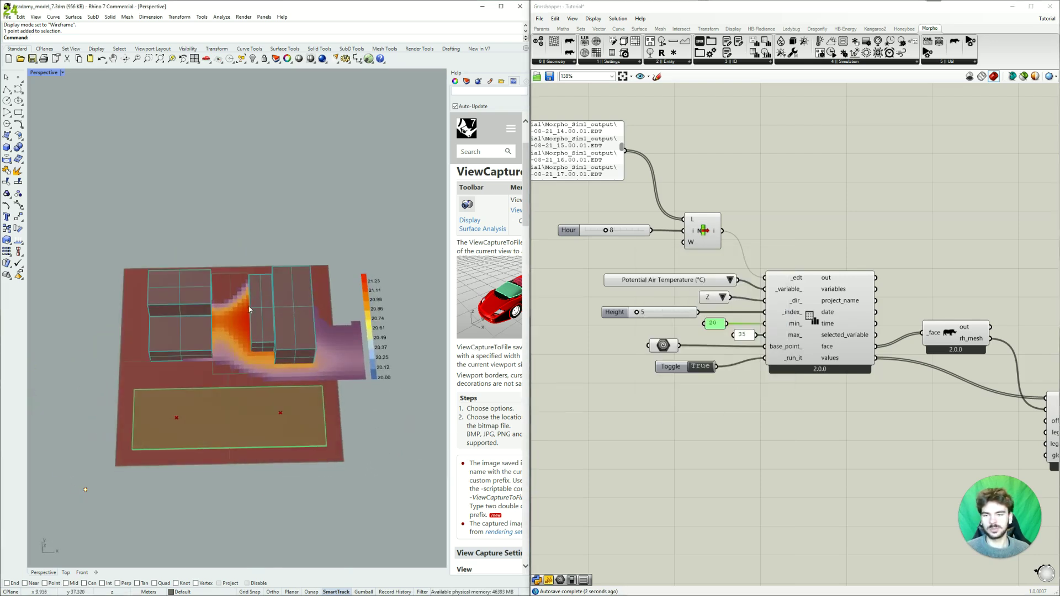
mouse_move(365, 393)
right_mouse_down()
mouse_move(370, 420)
mouse_move(356, 392)
right_mouse_up()
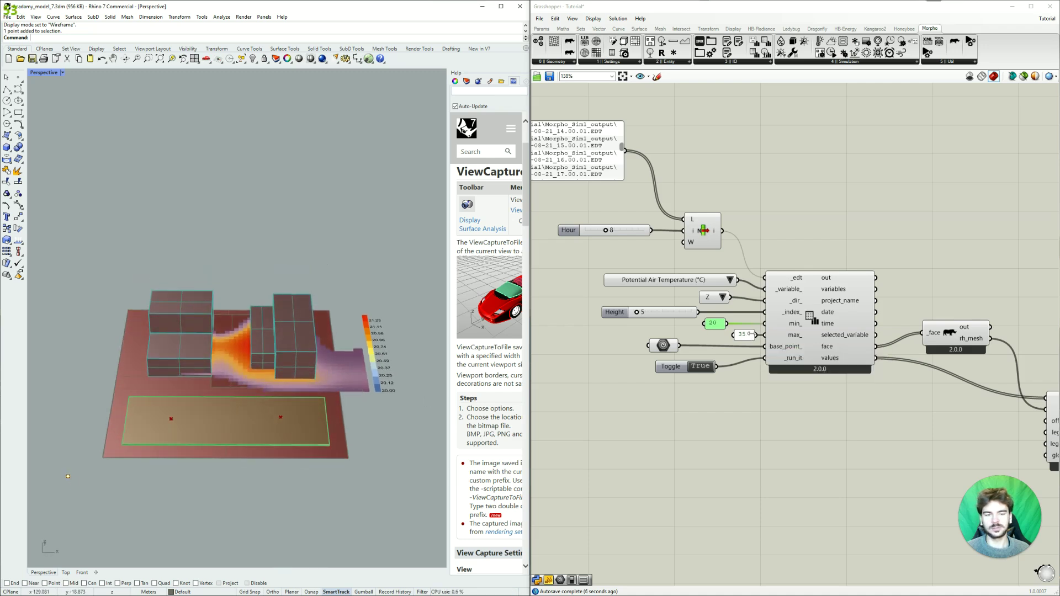
- Restore the minimum to 15 and bring the legend component into view
double_click(714, 325)
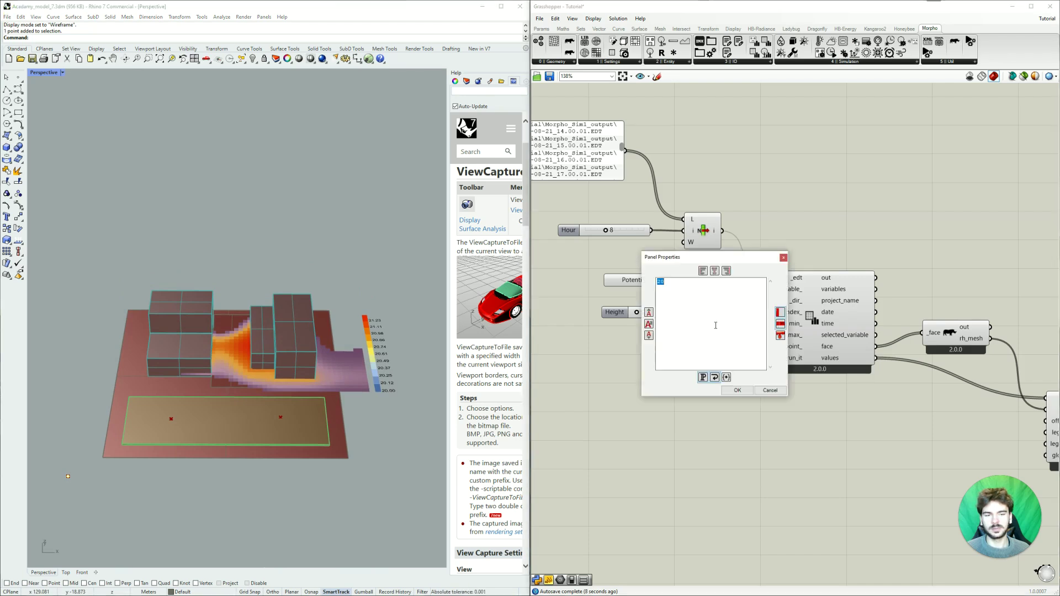
type("15")
left_click(737, 390)
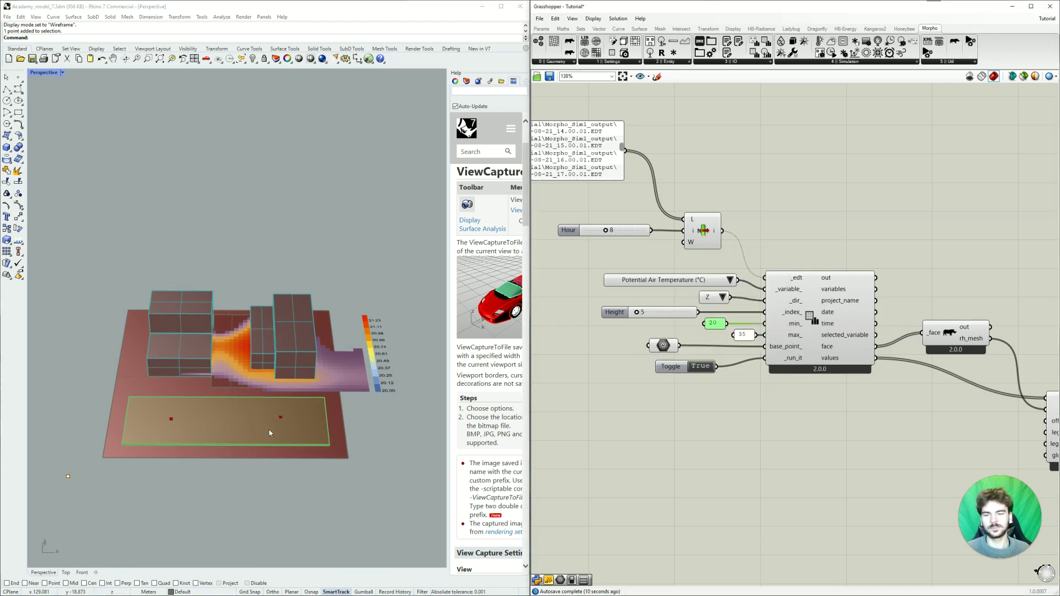
left_click(723, 420)
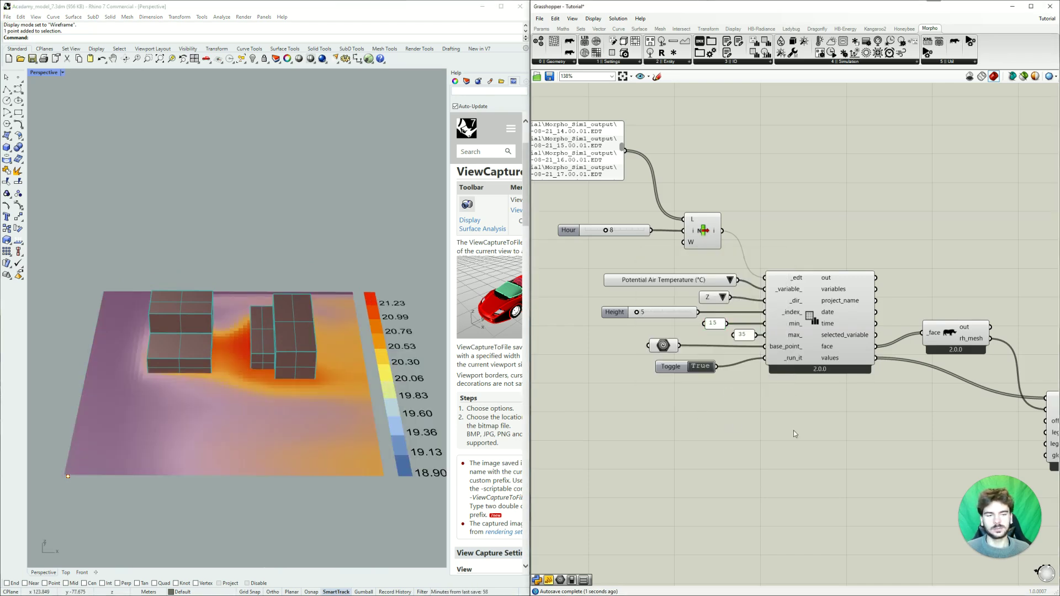
right_click_drag(793, 429, 776, 447)
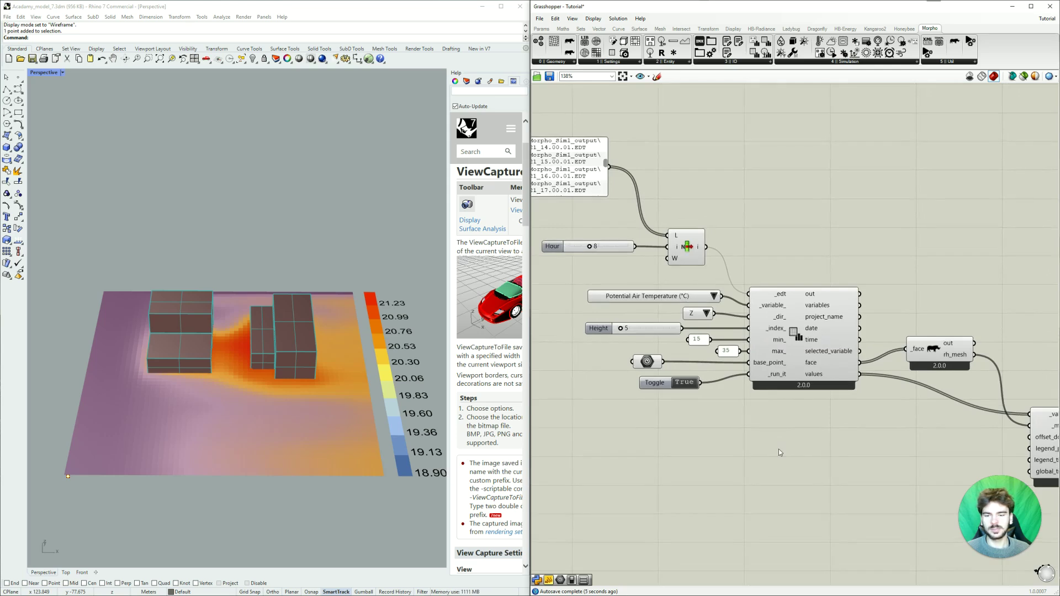
right_click_drag(335, 403, 332, 458)
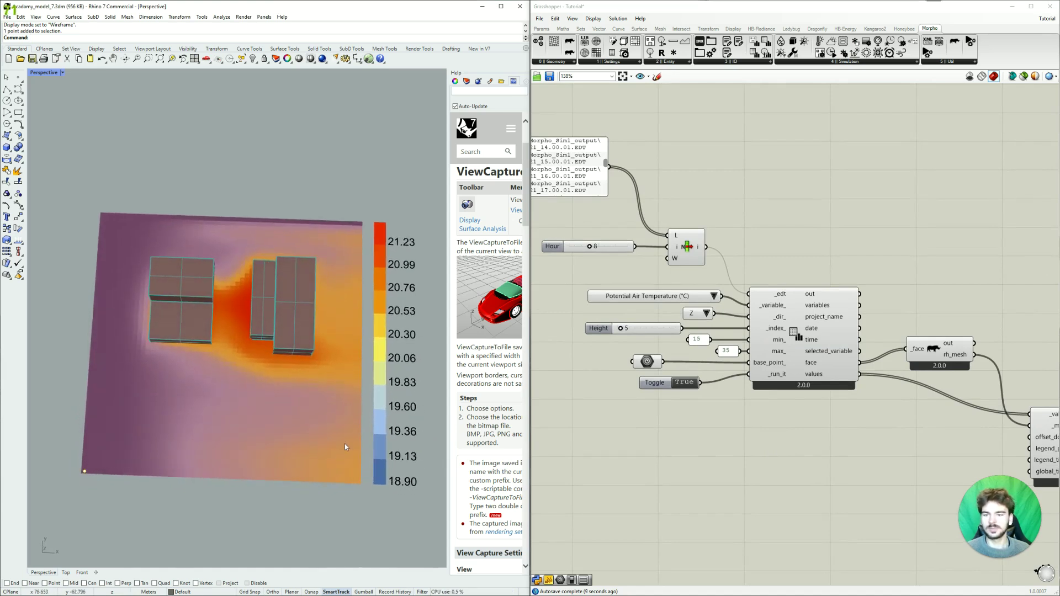
right_click_drag(267, 418, 270, 356)
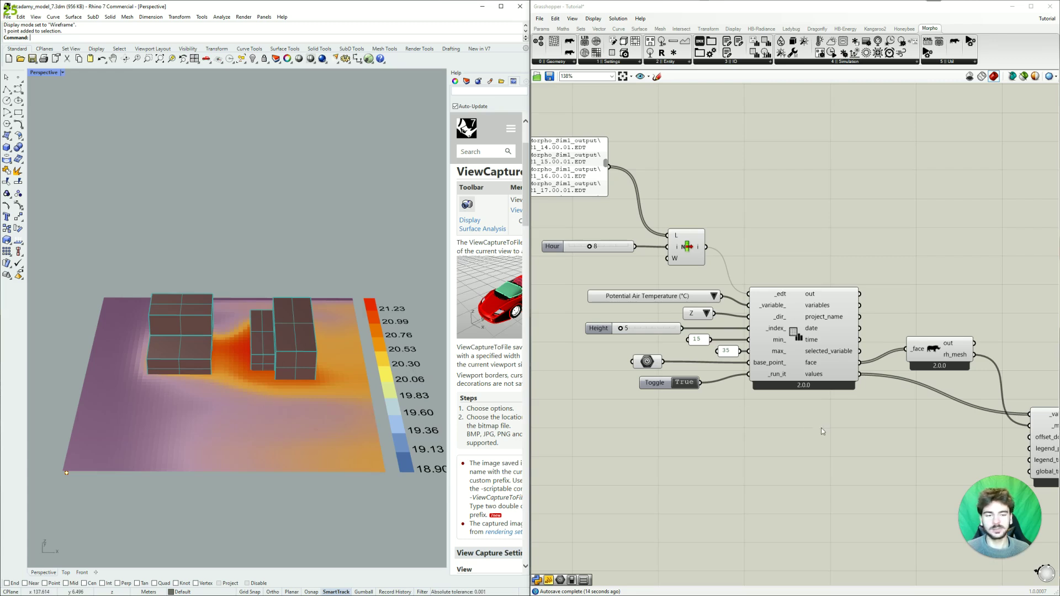
right_click_drag(830, 446, 627, 339)
right_click_drag(883, 389, 847, 414)
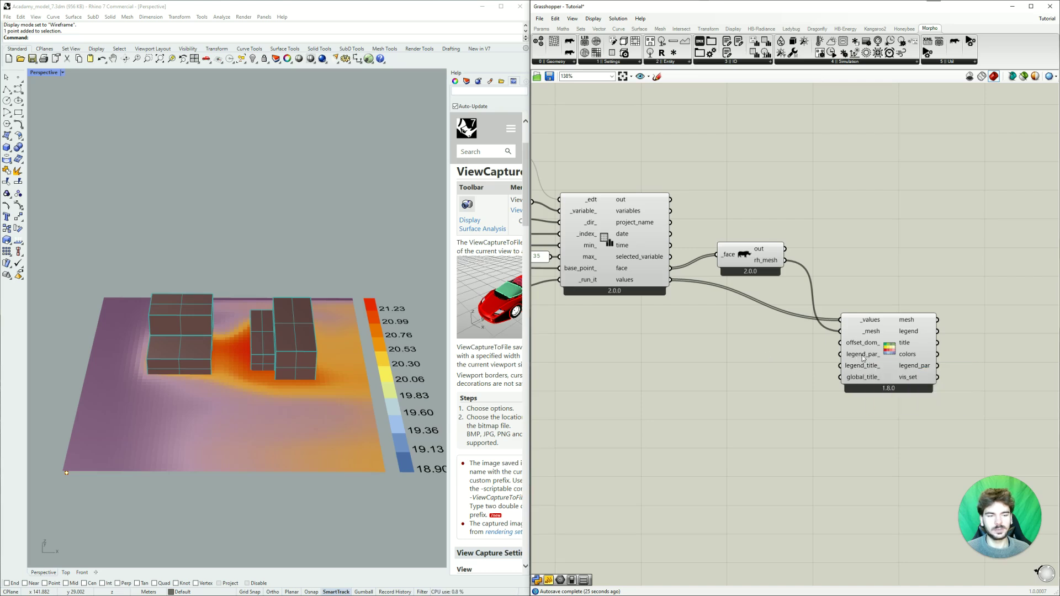
- Add a Panel to the canvas reading 'Potential Air Temperature [°C]'
double_click(726, 378)
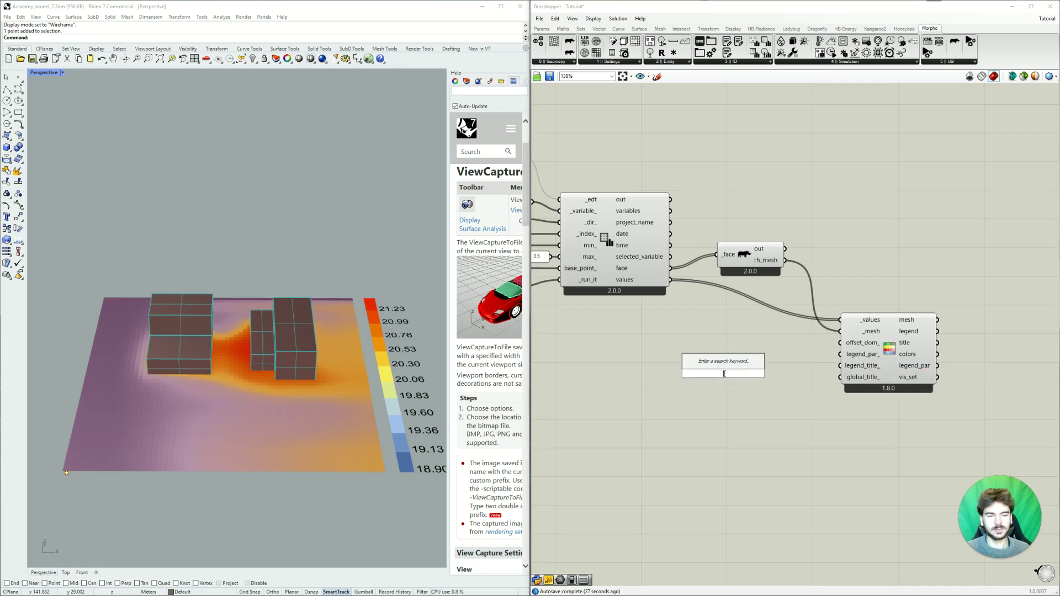
type("panel")
key("Return")
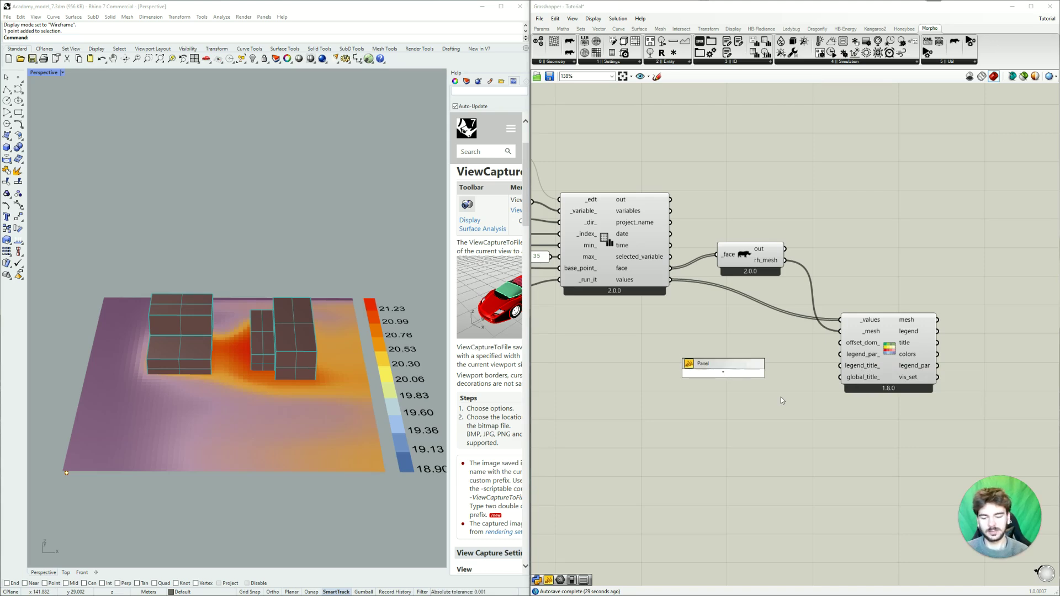
type("\"Pot")
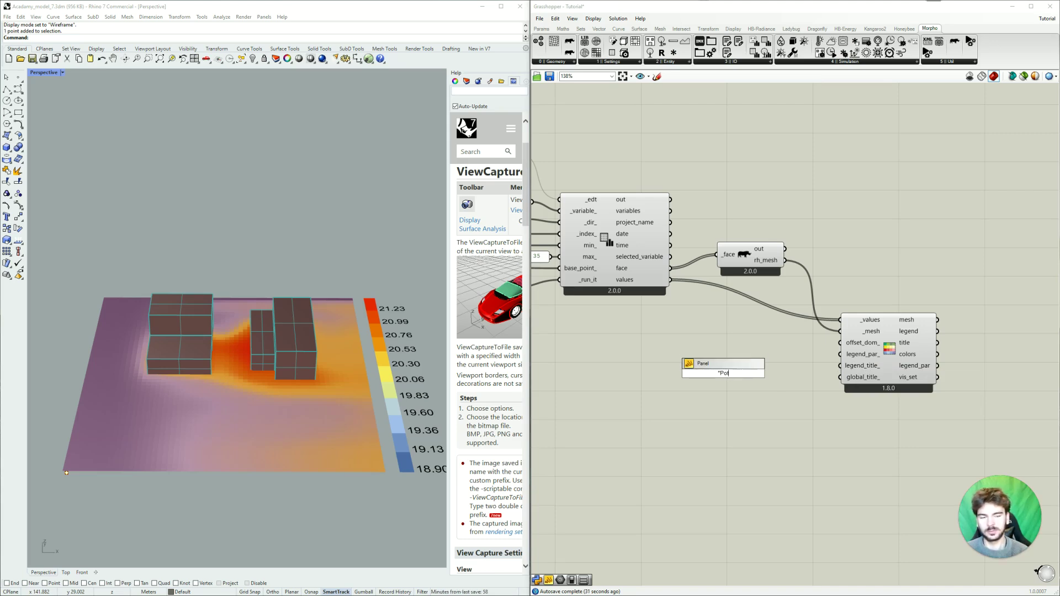
type("ential Air Temperat")
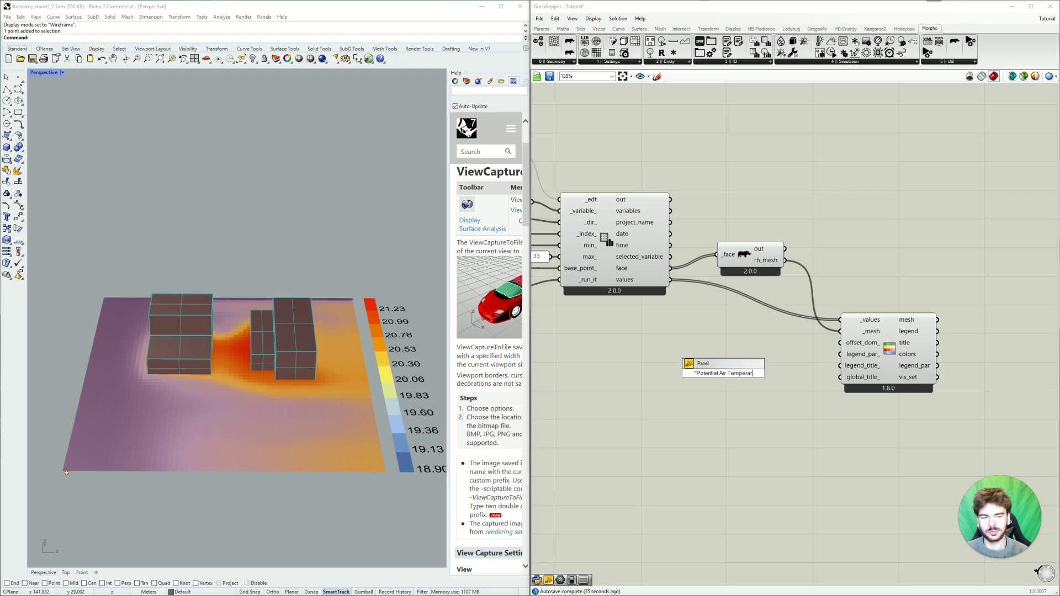
key("BackSpace")
type("ture")
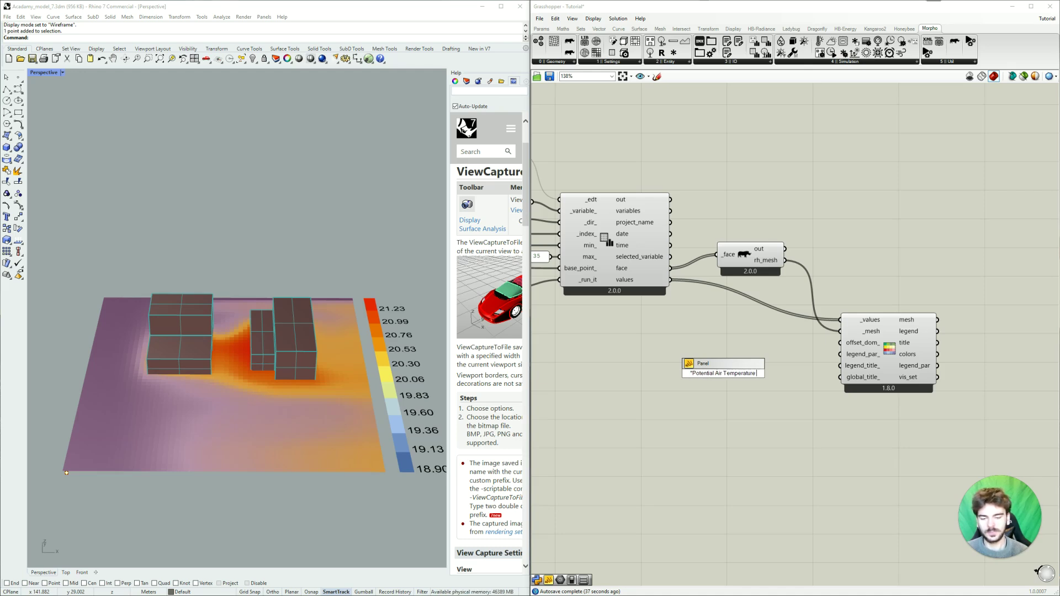
type(" [C")
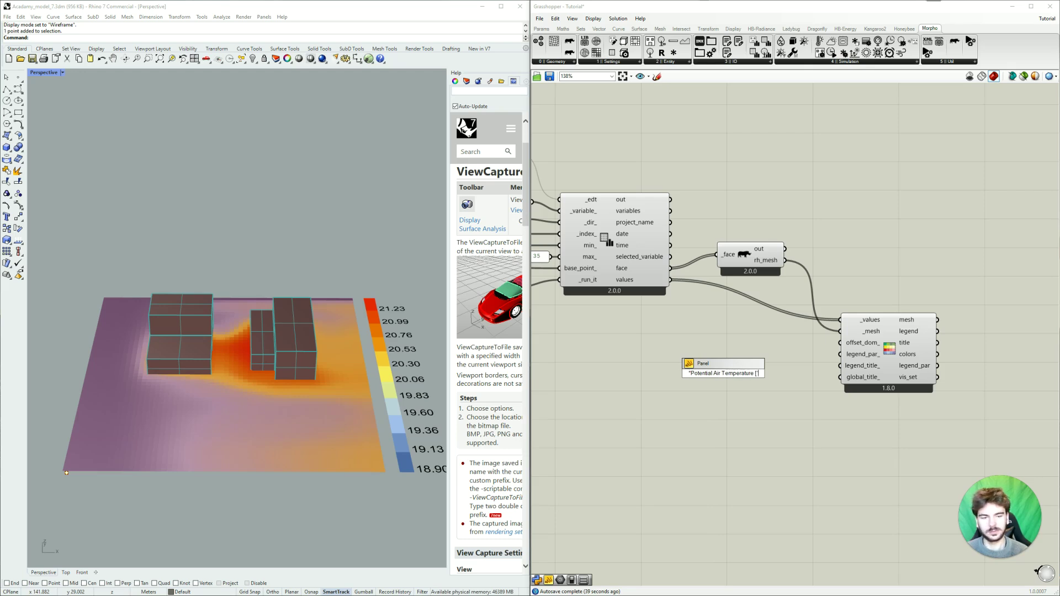
type("C]")
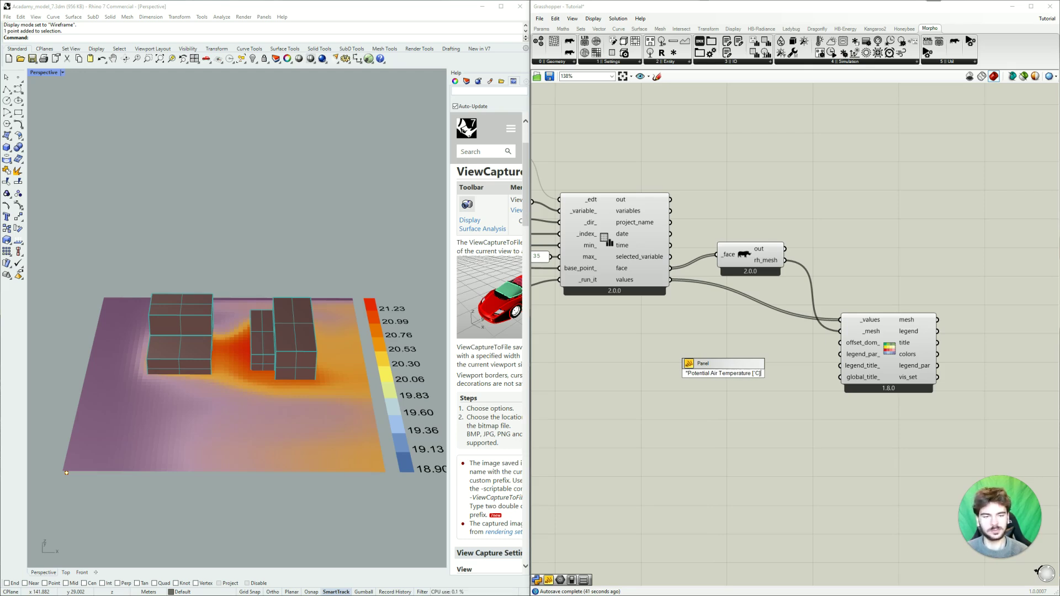
left_click(782, 400)
- Wire the title panel into the legend's legend_title_ input and tidy the canvas
left_click_drag(788, 372, 842, 366)
left_click_drag(742, 373, 751, 366)
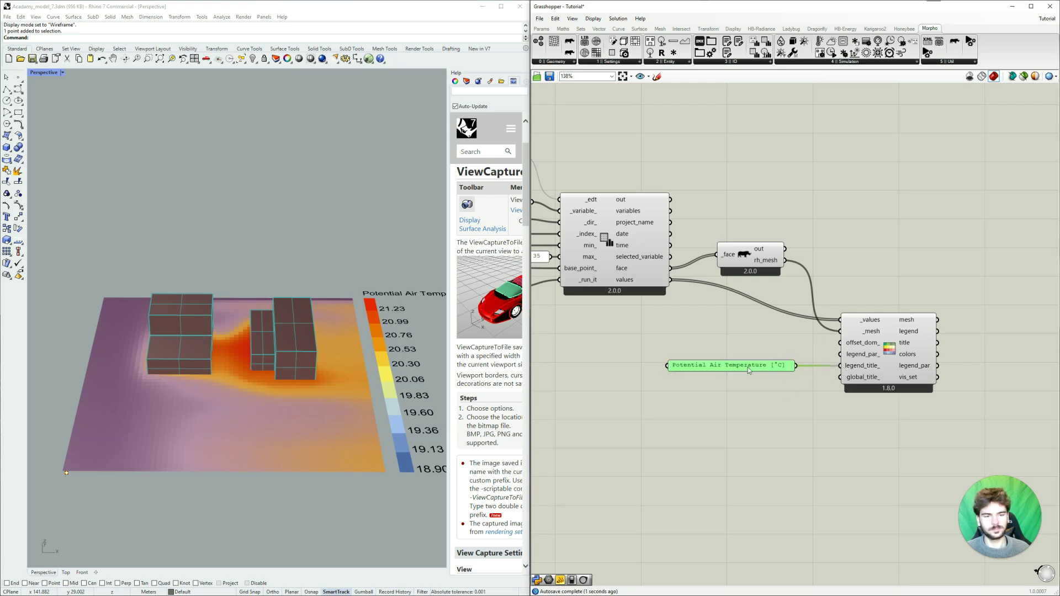
left_click(826, 392)
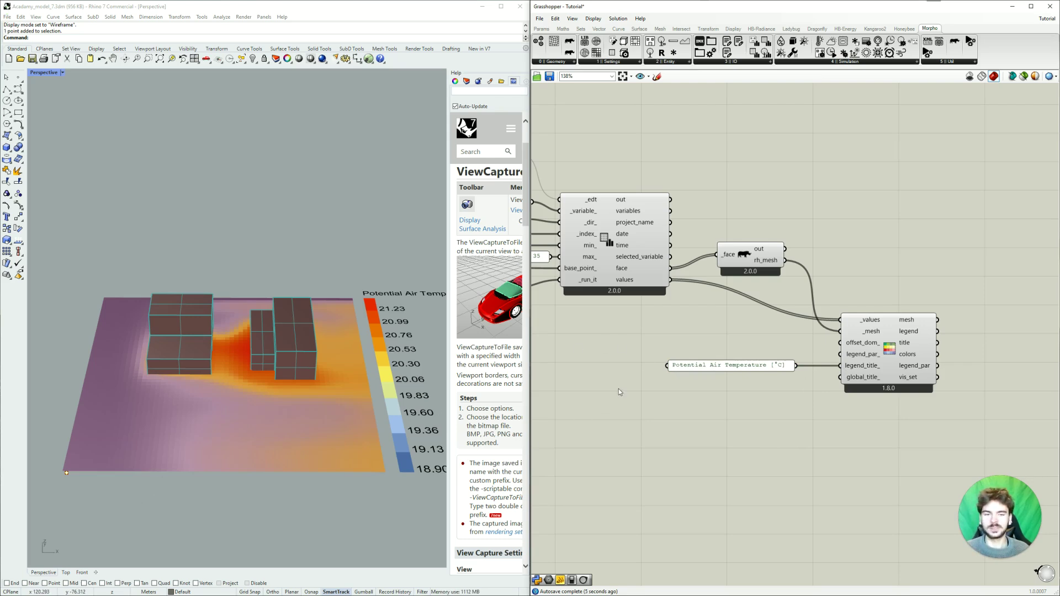
right_click_drag(672, 320, 643, 326)
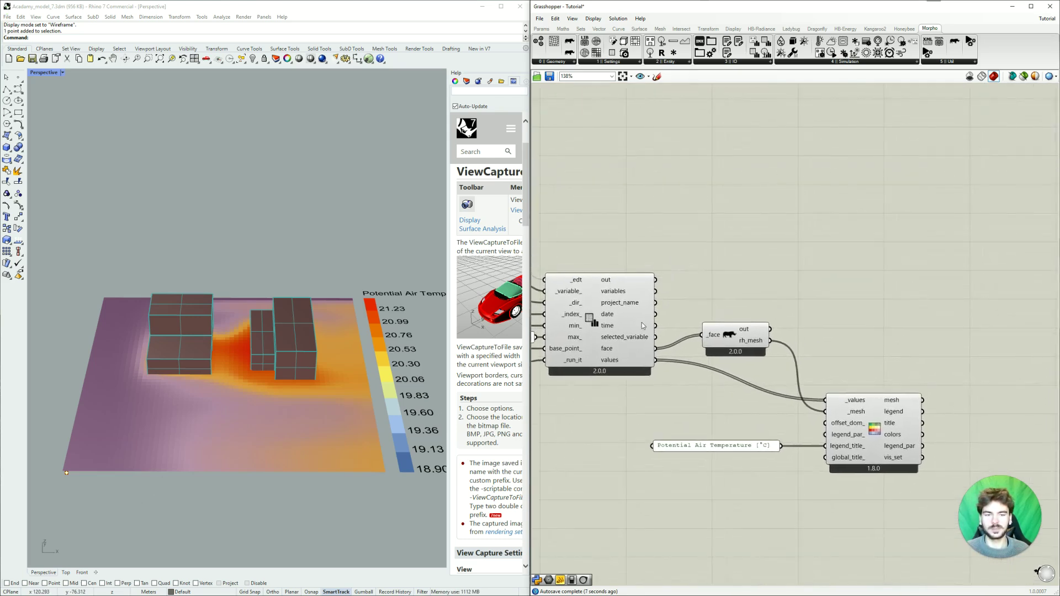
- Add a Panel and wire the date and time outputs into it for inspection
double_click(731, 261)
type("panel")
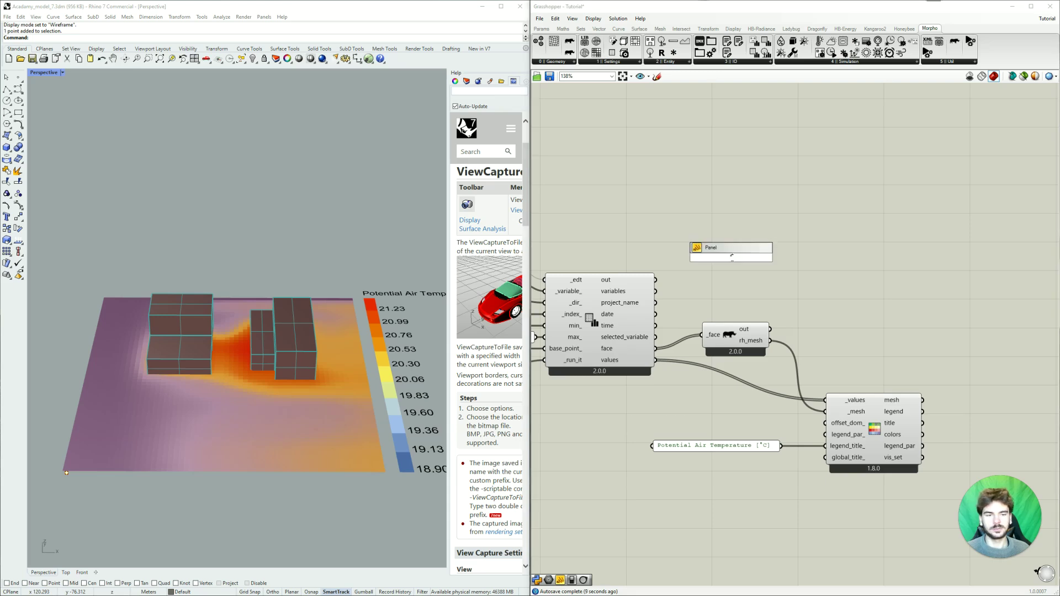
key("Return")
left_click_drag(735, 260, 768, 260)
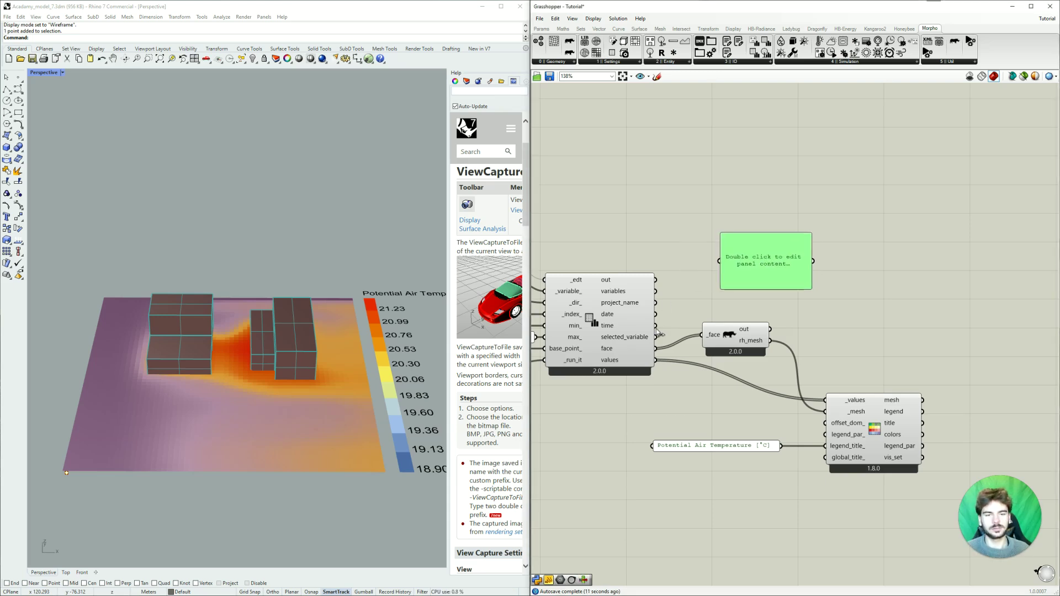
left_click_drag(656, 314, 719, 261)
left_click_drag(656, 325, 719, 261, "shift")
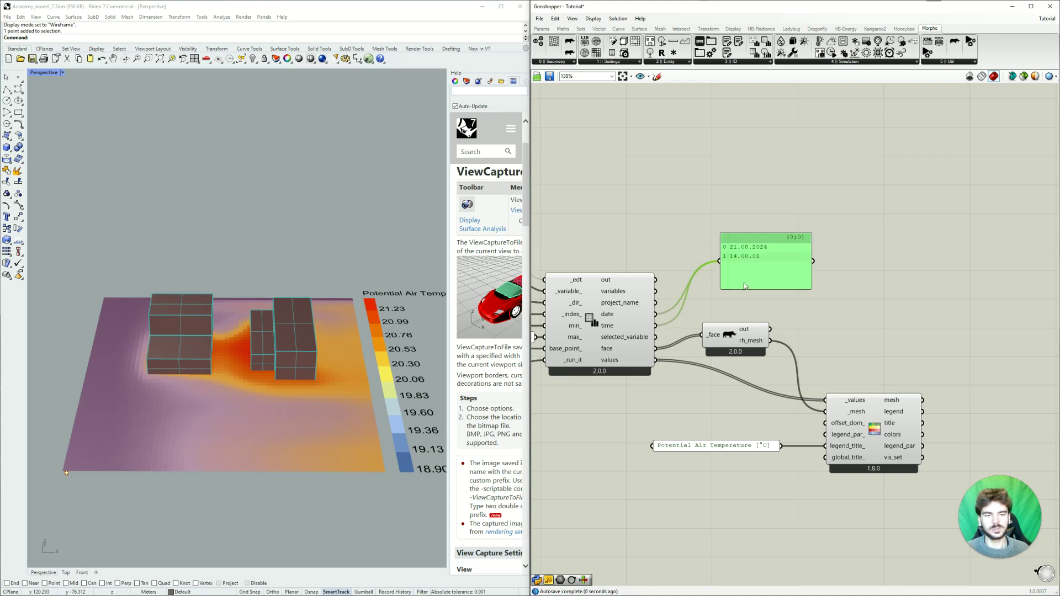
- Create a '21.08.2024 14:00' panel and wire it into the legend's global_title_ input
right_click_drag(733, 511, 738, 467)
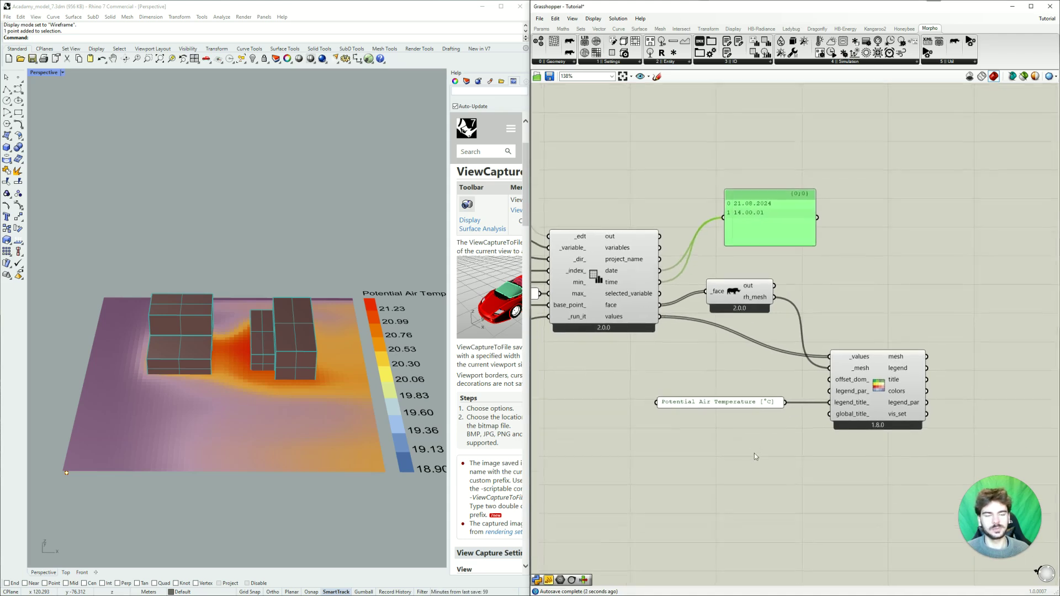
double_click(756, 458)
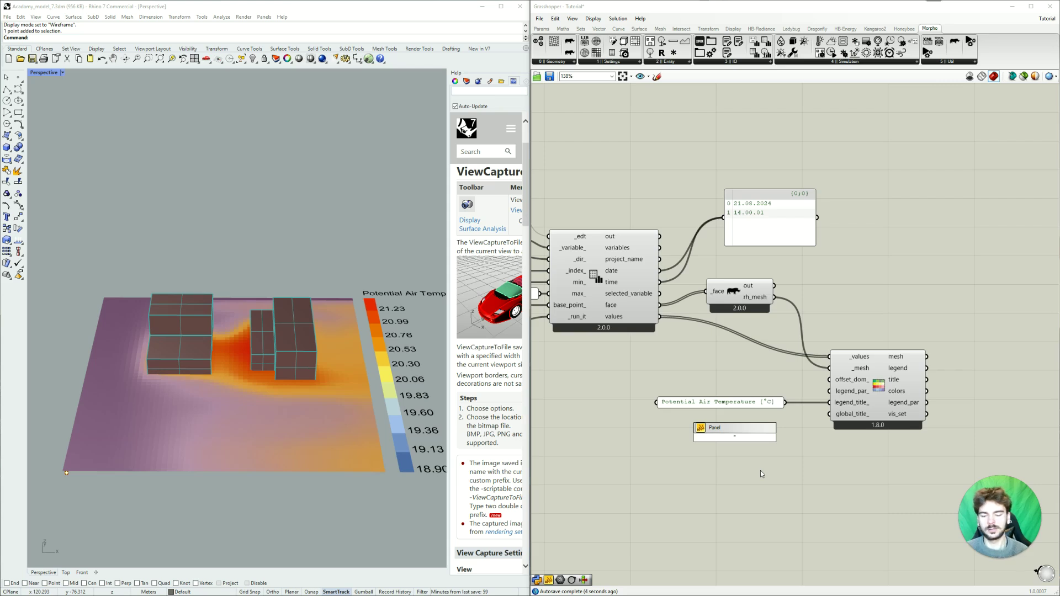
type("\"21")
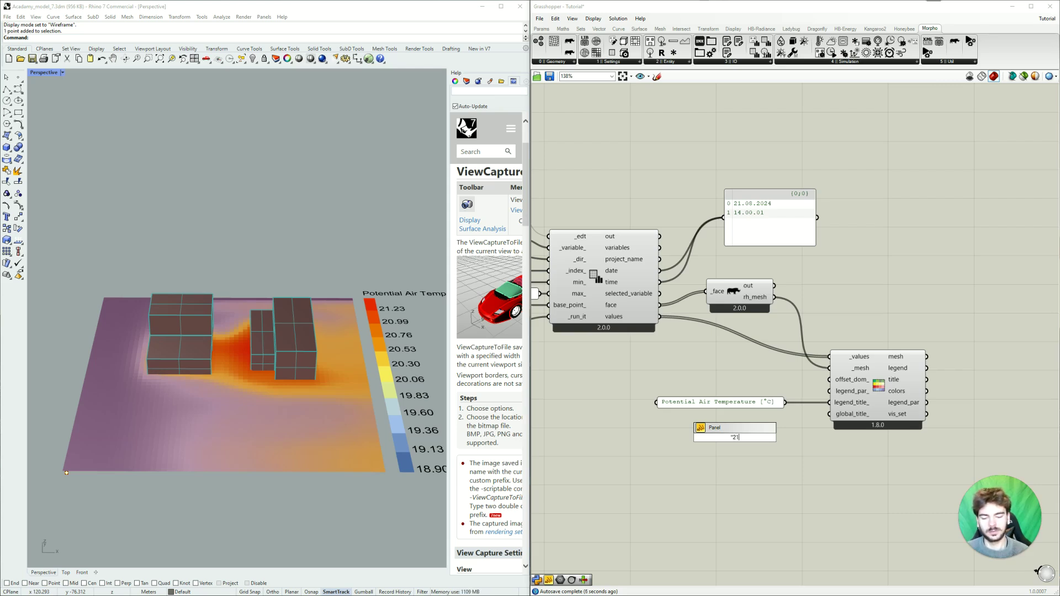
type(".08.2024")
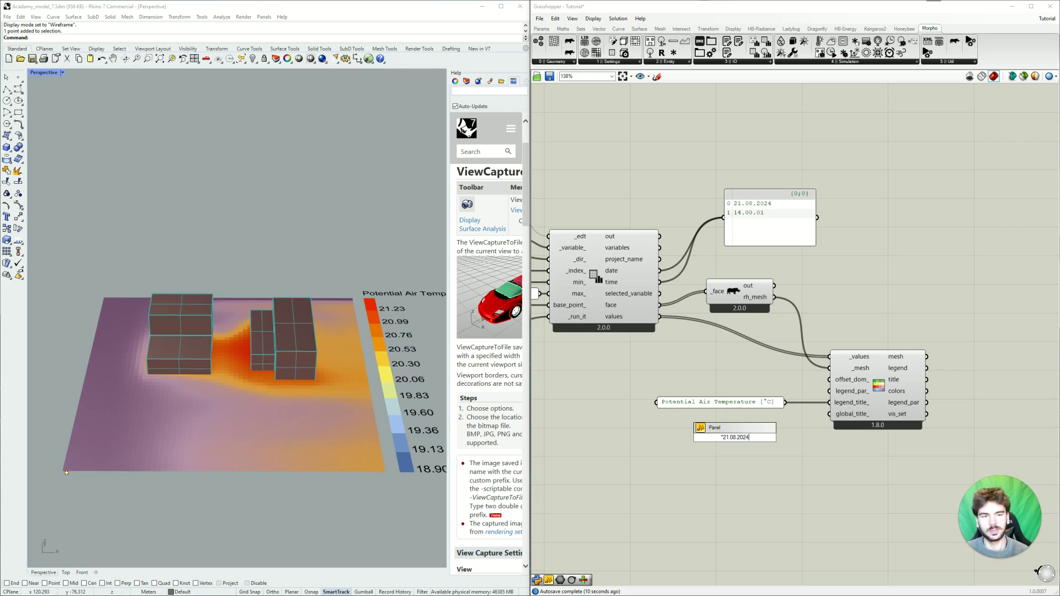
type(" 14")
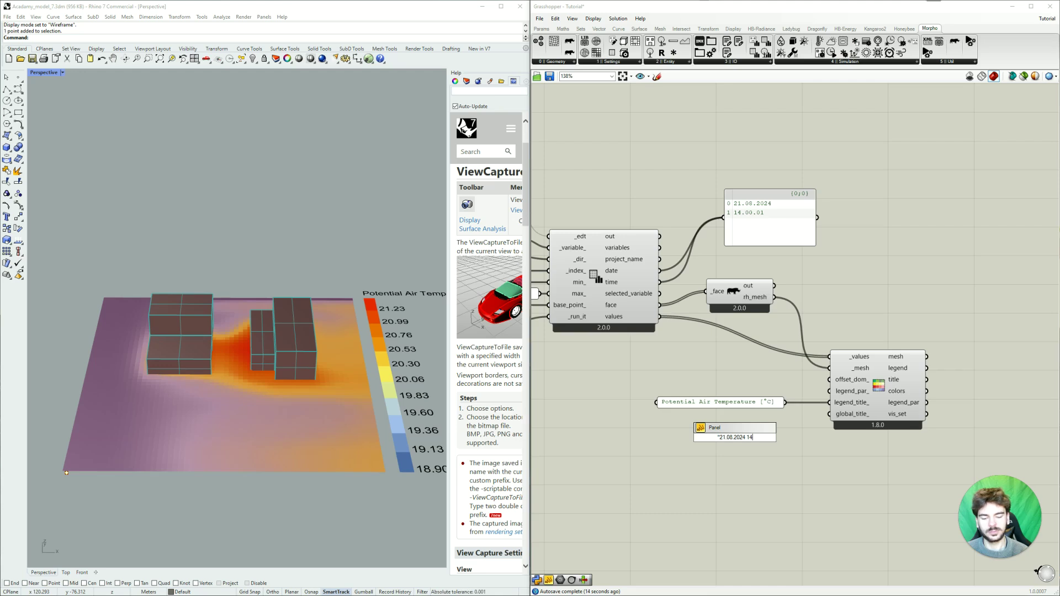
type("=")
type("00")
left_click(761, 474)
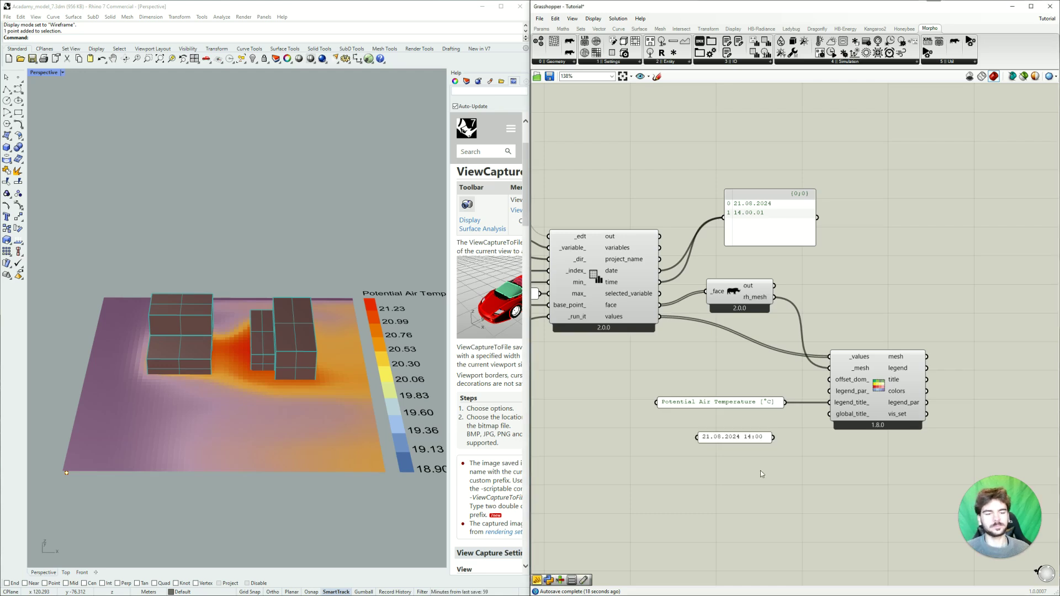
left_click_drag(773, 438, 830, 414)
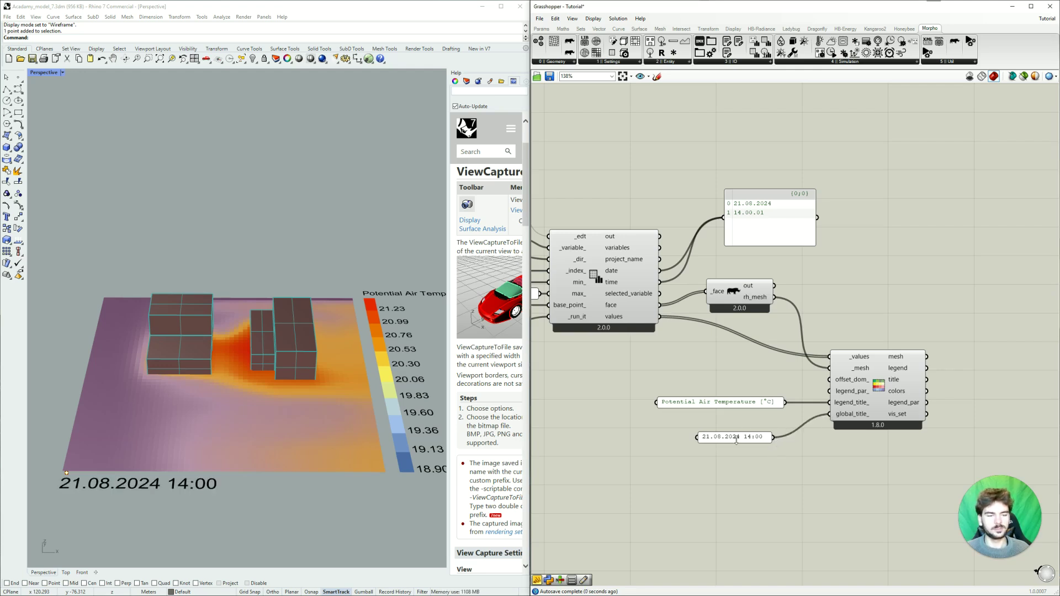
left_click_drag(748, 440, 760, 421)
left_click(752, 448)
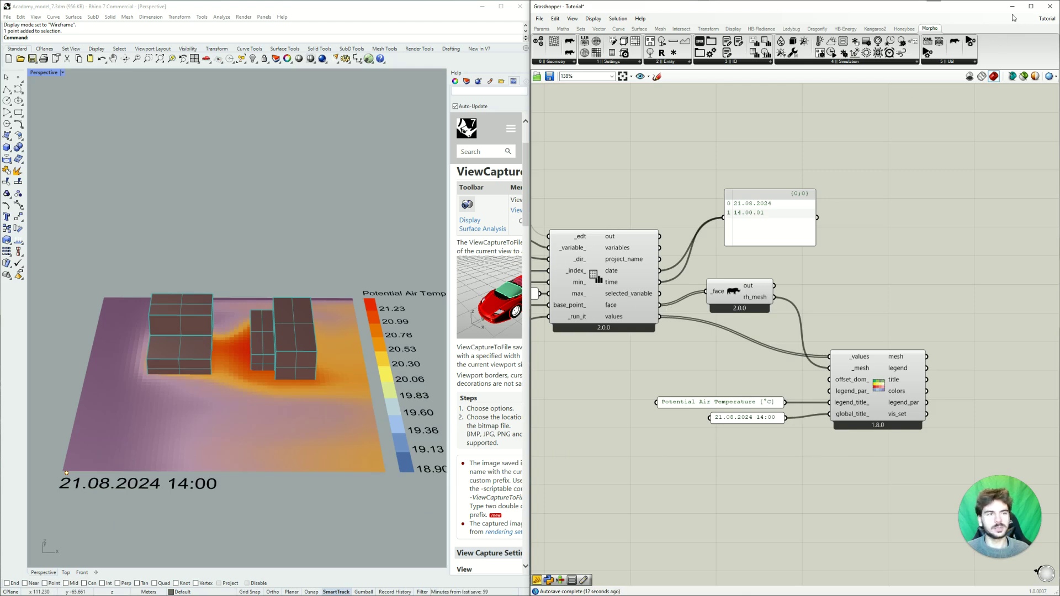
- Maximise Rhino, minimise Grasshopper, and centre the heatmap in the Top view
left_click(502, 7)
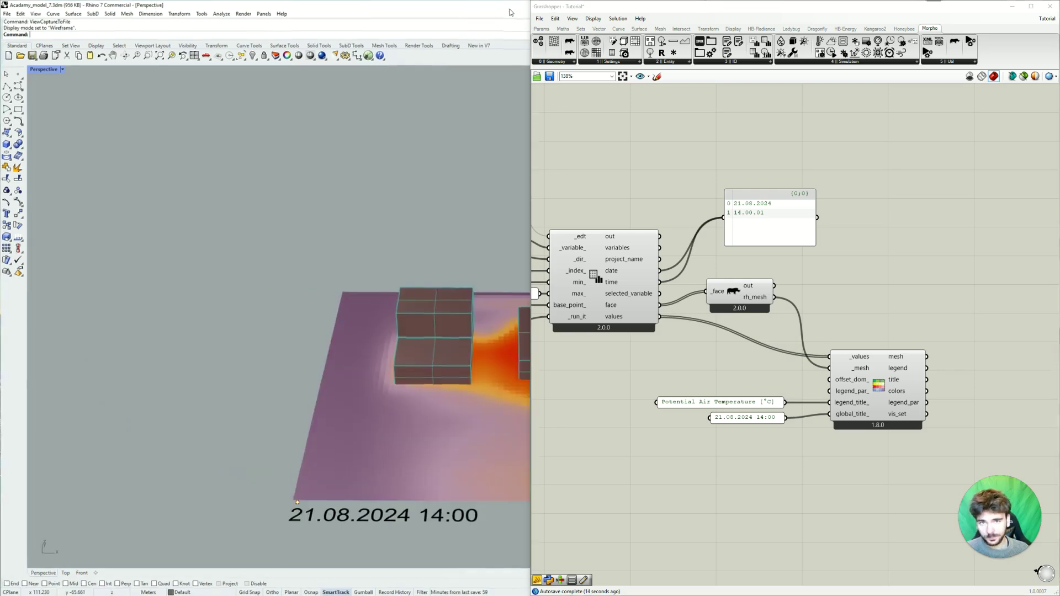
left_click(1012, 6)
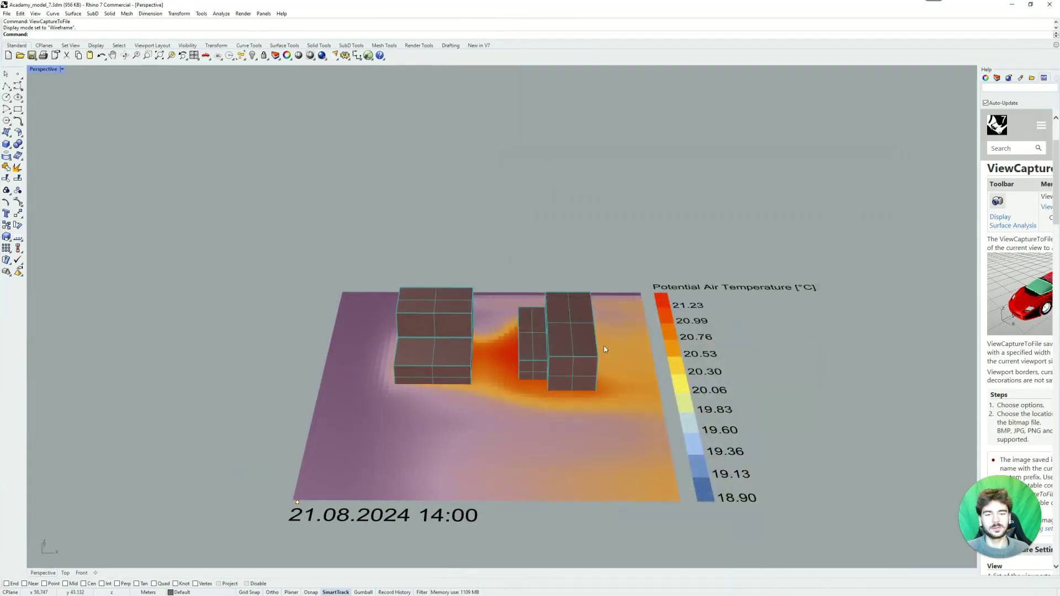
right_click_drag(633, 253, 646, 259)
right_click_drag(795, 356, 733, 286, "shift")
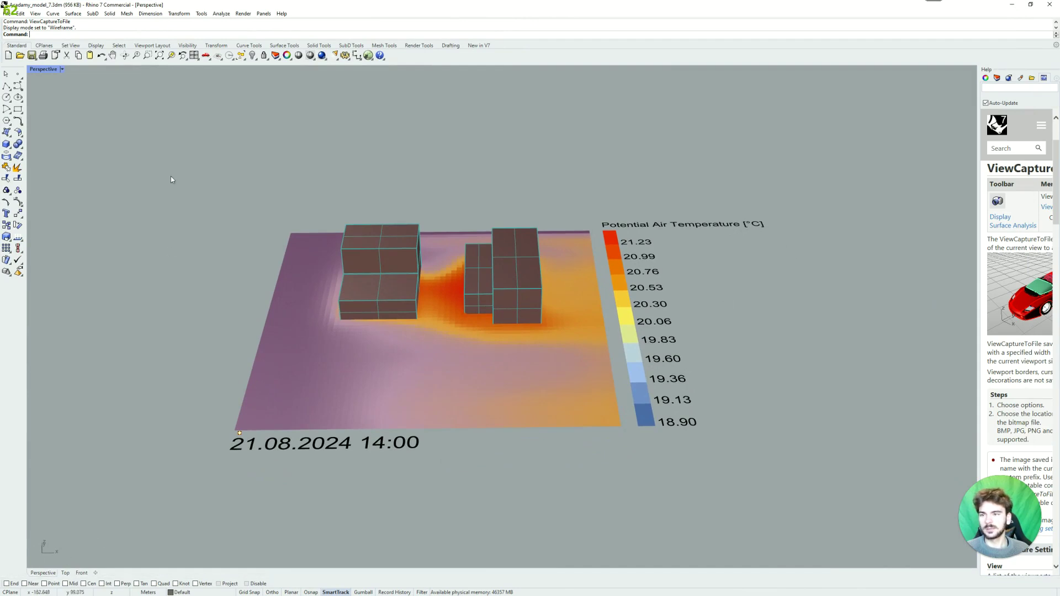
left_click(67, 574)
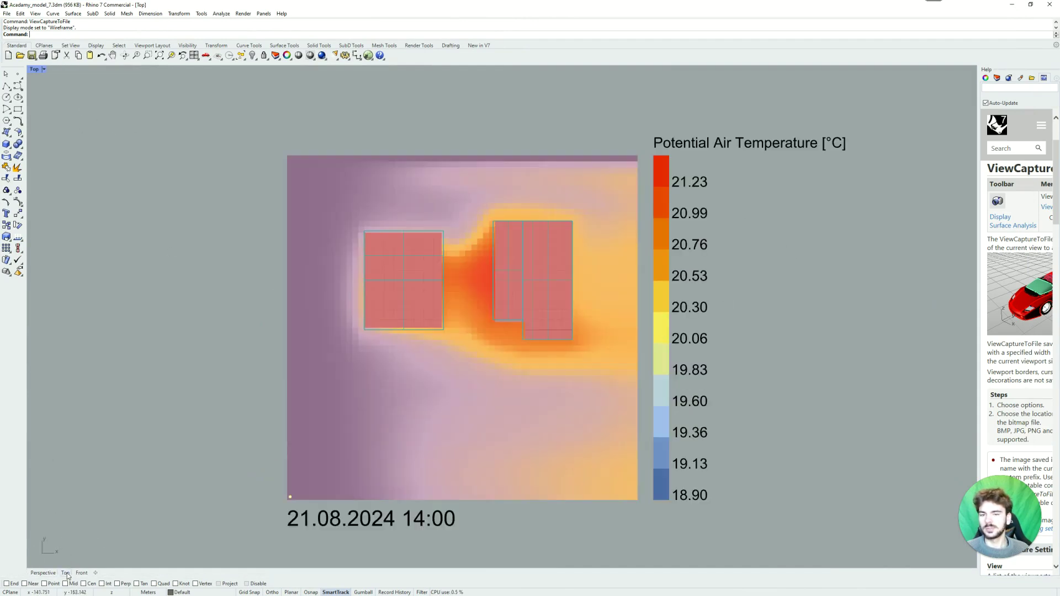
right_click_drag(809, 275, 782, 270)
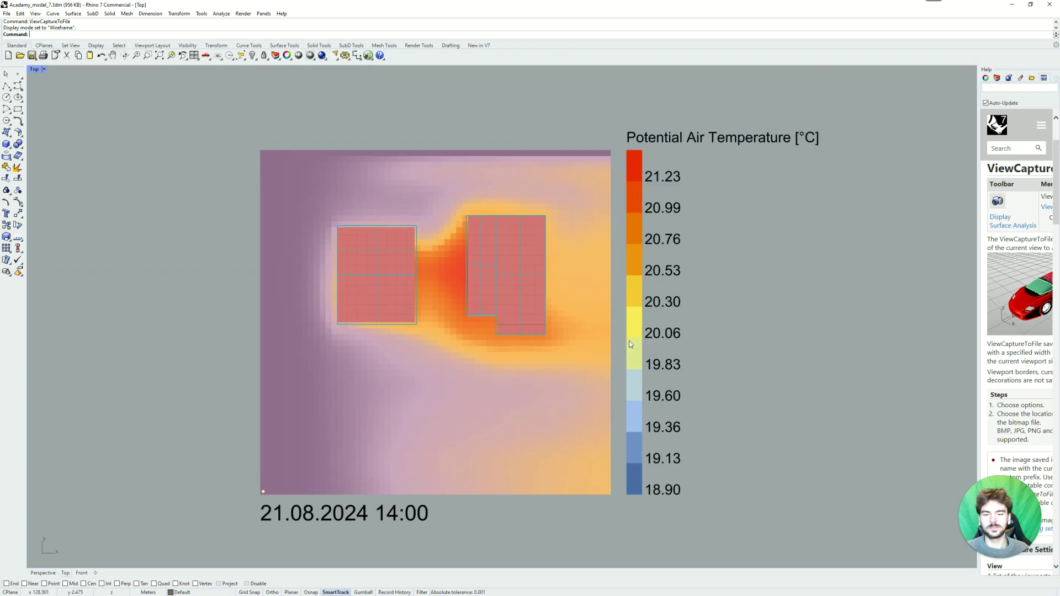
- Orbit the Perspective view to inspect the heatmap from a low side angle
left_click(35, 576)
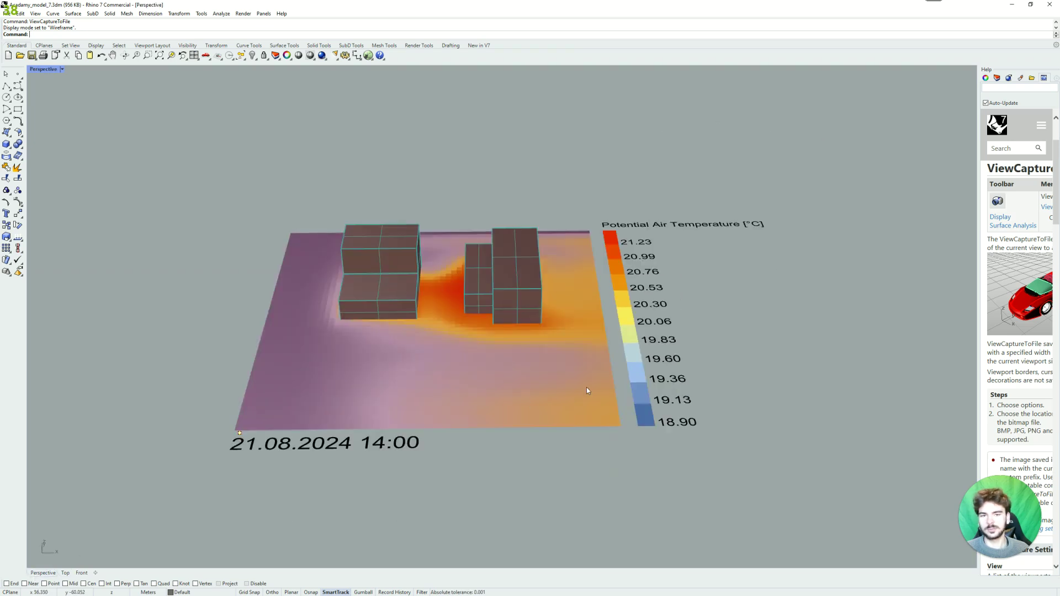
right_click_drag(586, 387, 707, 414)
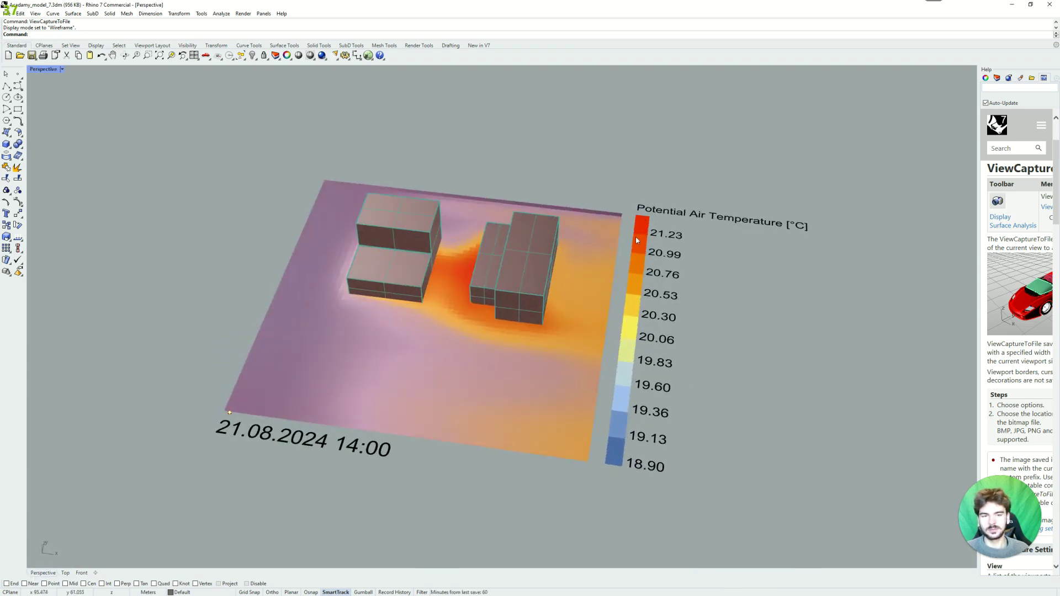
right_click_drag(366, 418, 571, 458)
- Frame the heatmap in the Top view and switch it to Rendered display mode
left_click(64, 574)
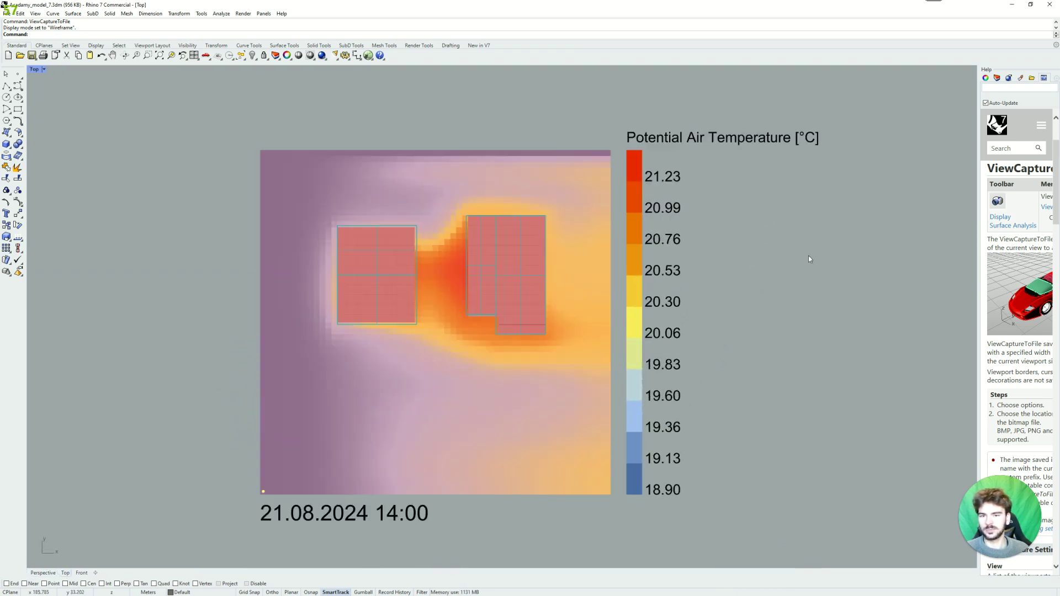
right_click_drag(808, 256, 830, 237)
left_click(43, 69)
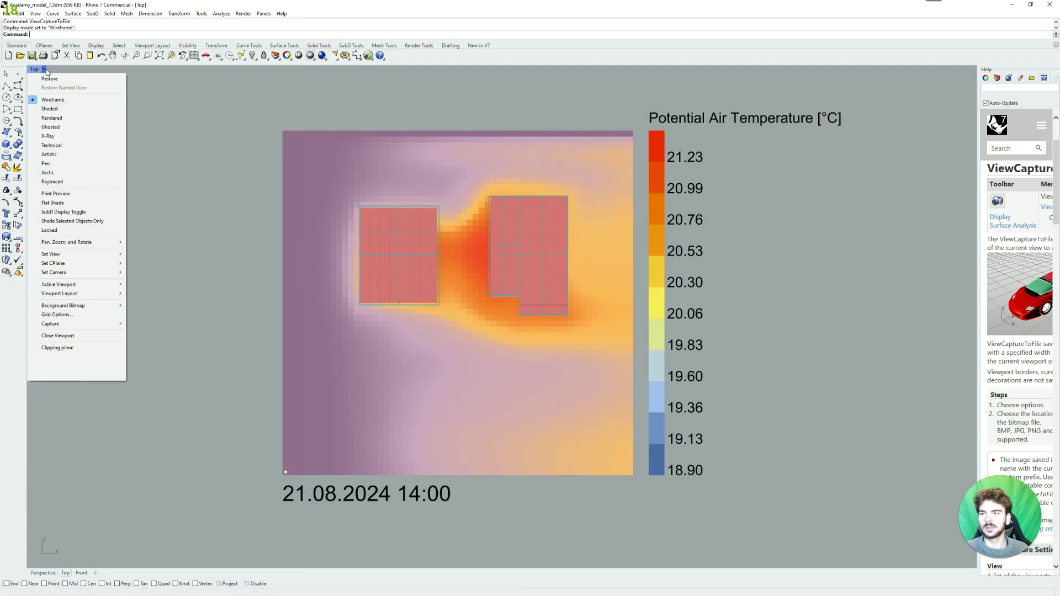
left_click(55, 118)
right_click_drag(791, 298, 791, 307)
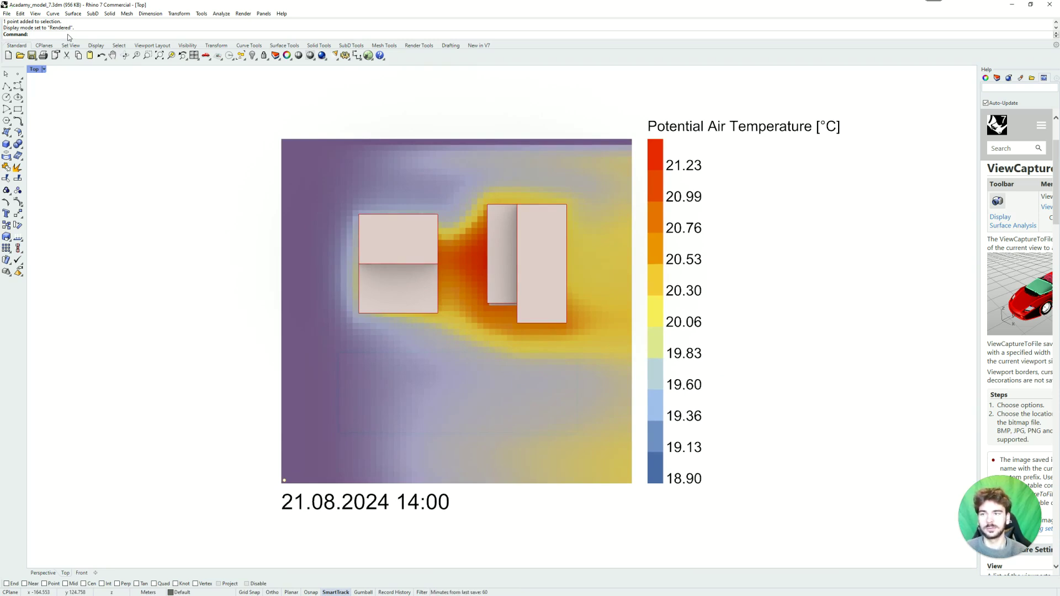
- Run ViewCaptureToFile on the Top view, toggle transparent background, and choose 1920 x 1080 resolution
type("ViewCaptureToClipboard")
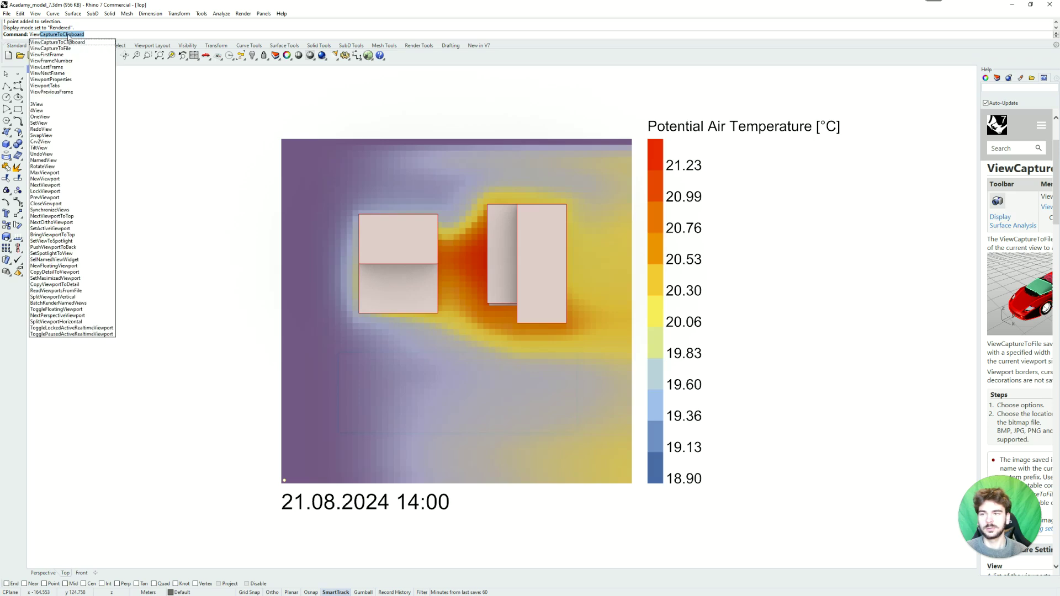
left_click(67, 36)
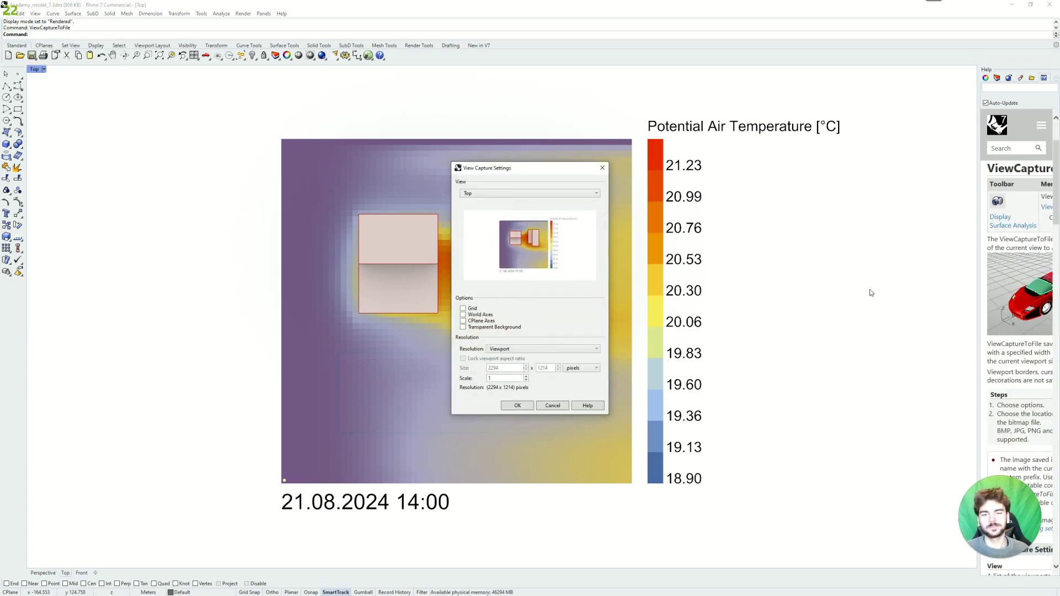
left_click(473, 199)
left_click(484, 198)
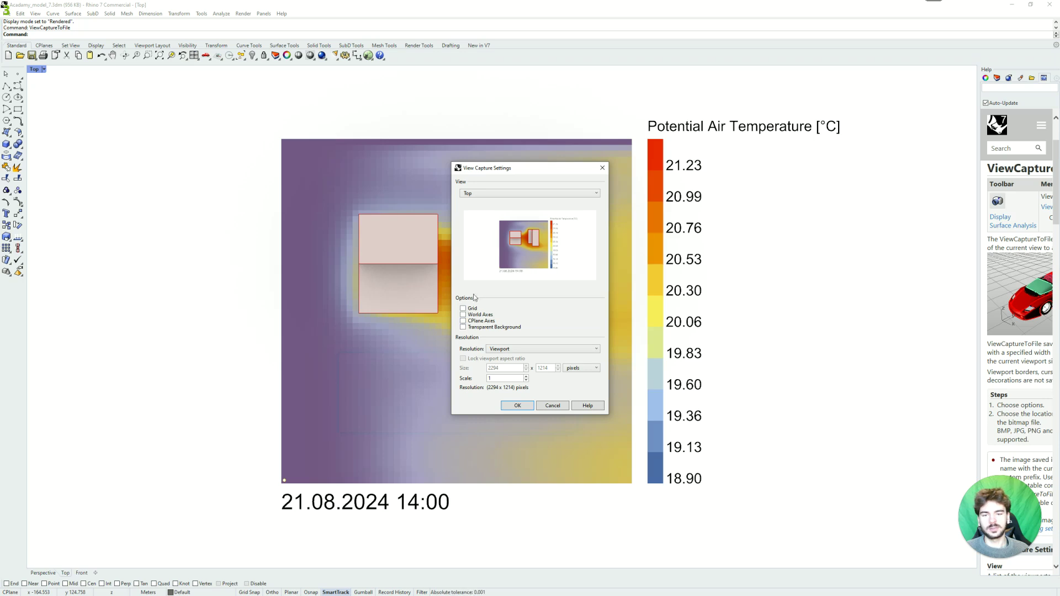
left_click(463, 328)
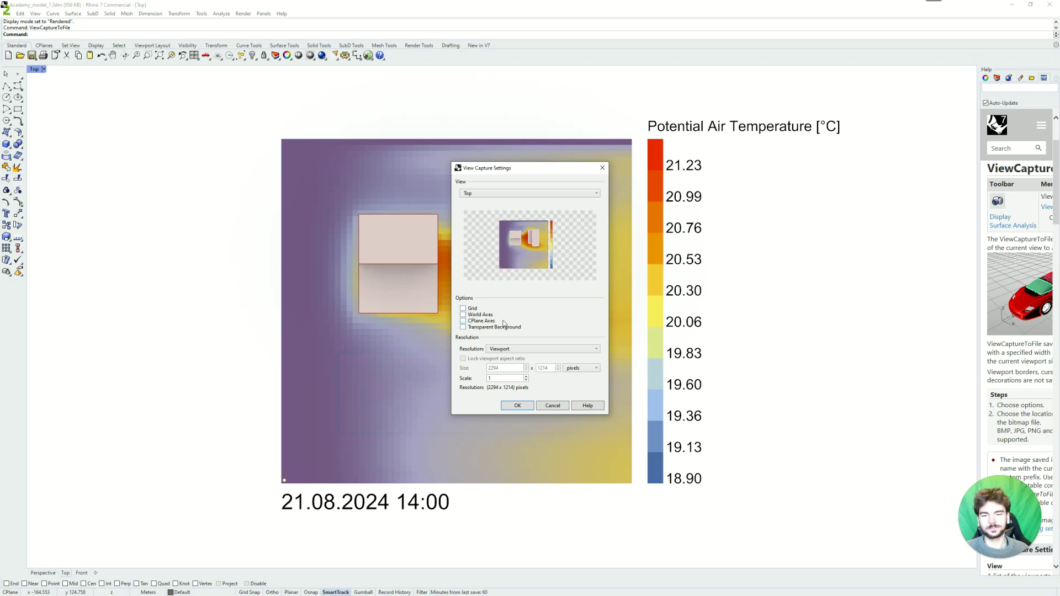
left_click(501, 349)
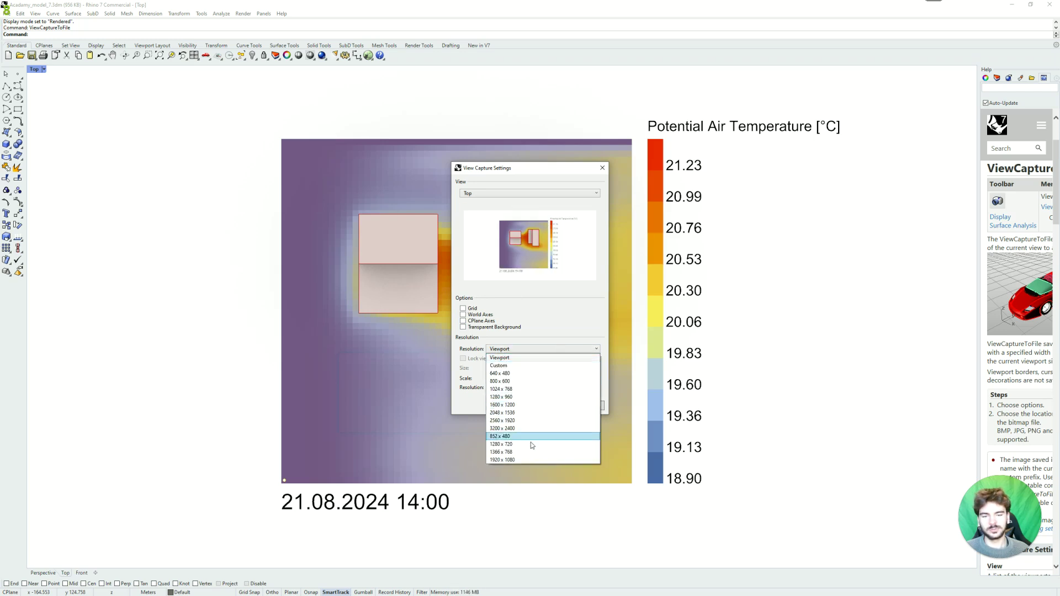
left_click(515, 461)
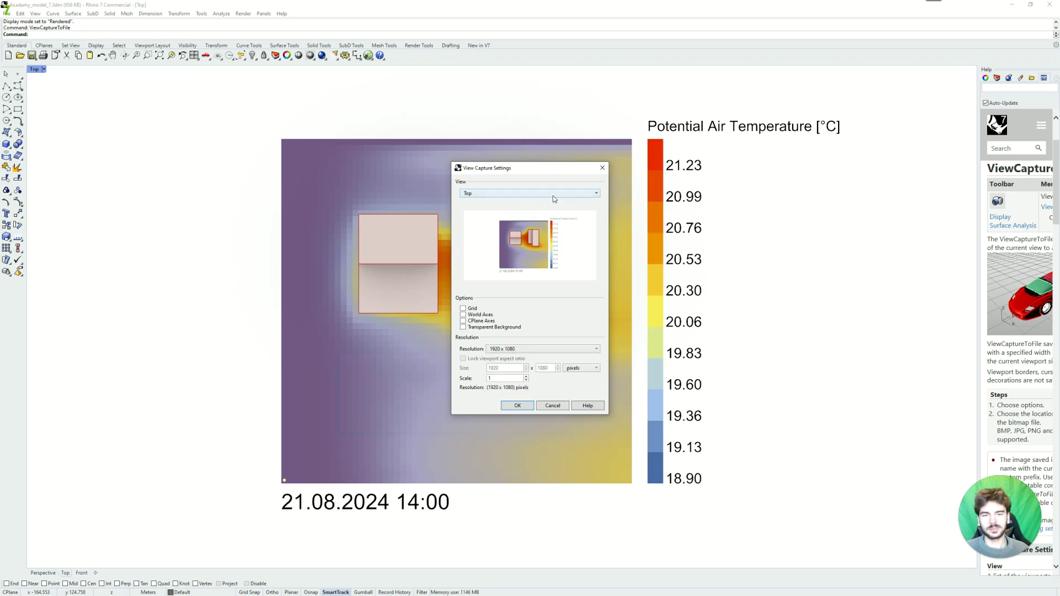